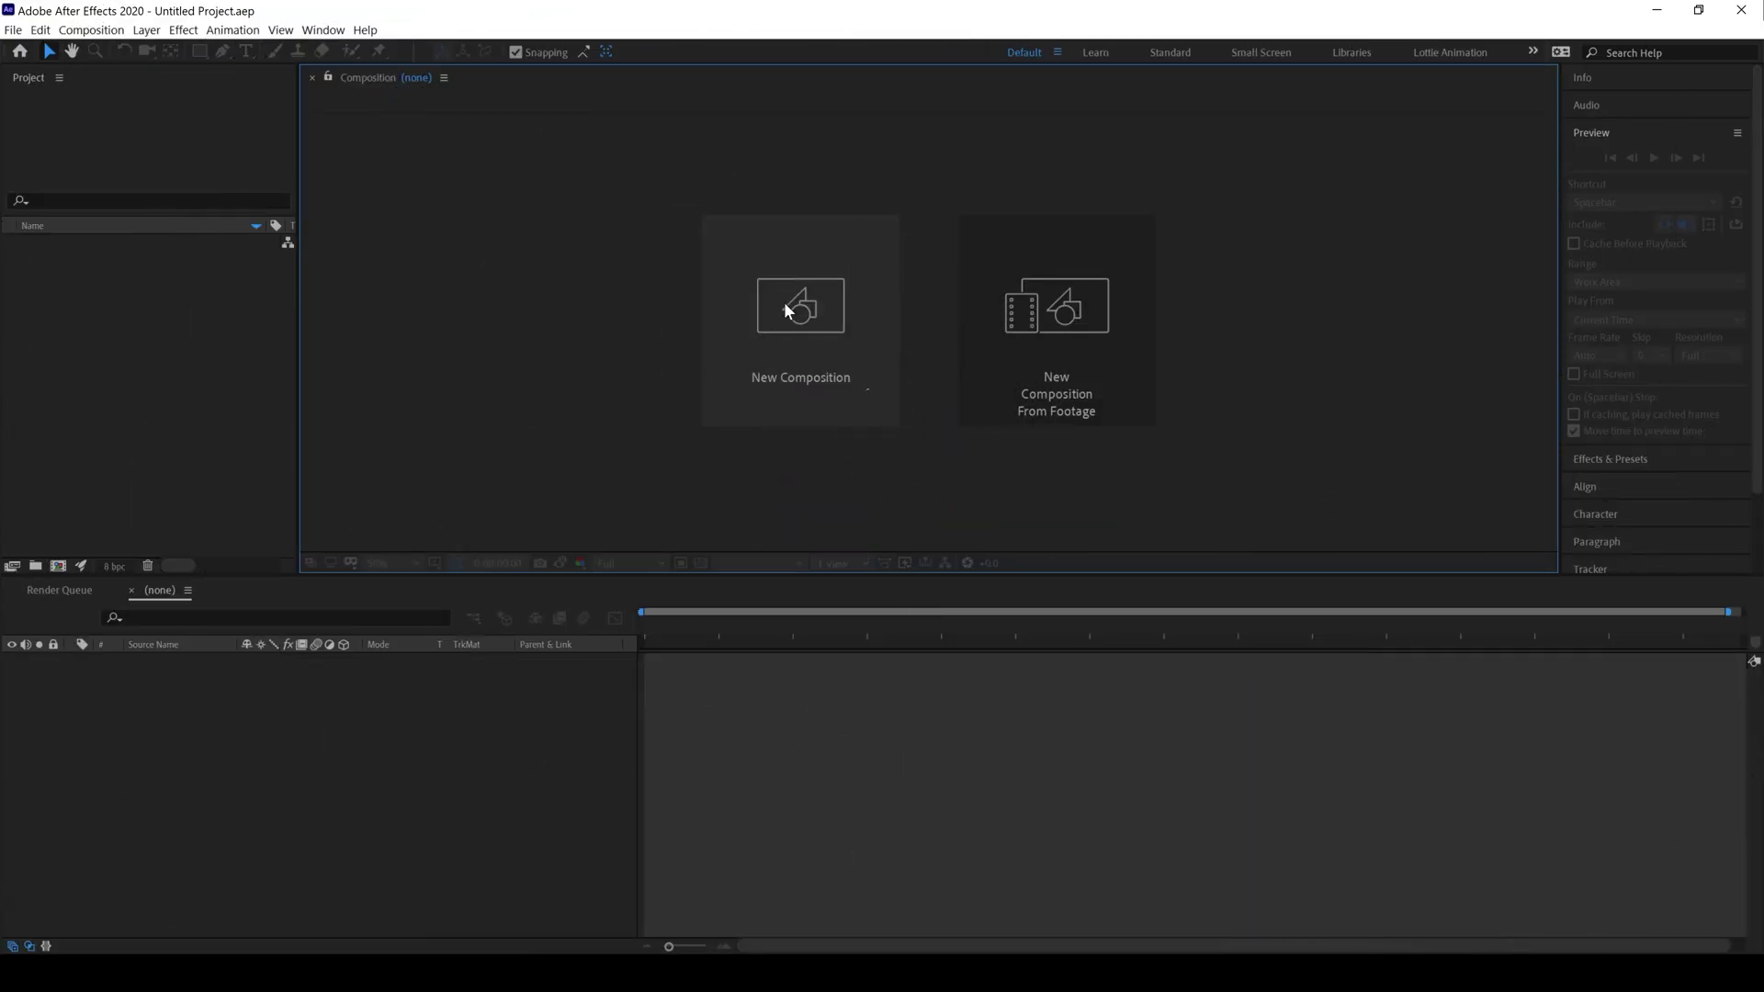
Create a 1080×1080, 60 fps composition named MainComp from the Lottie preset, then bring up the Import File dialog.
left_click_drag(1315, 402, 930, 331)
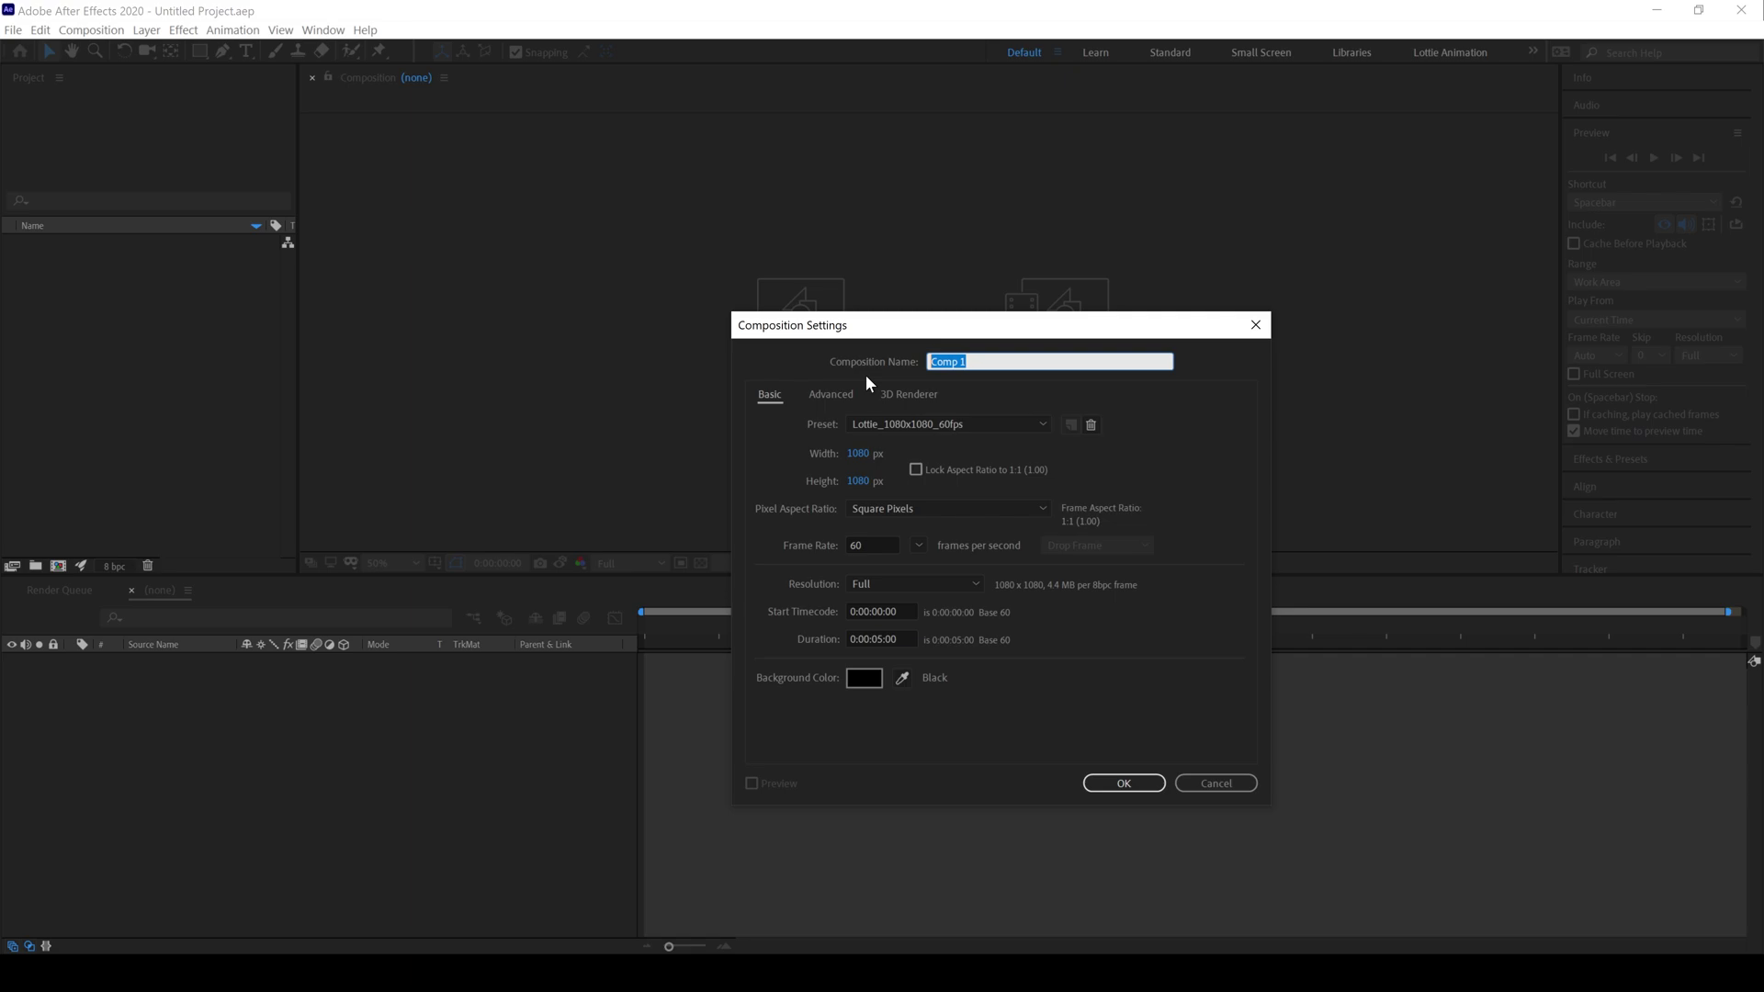
type("MainComp")
left_click(1130, 783)
double_click(204, 415)
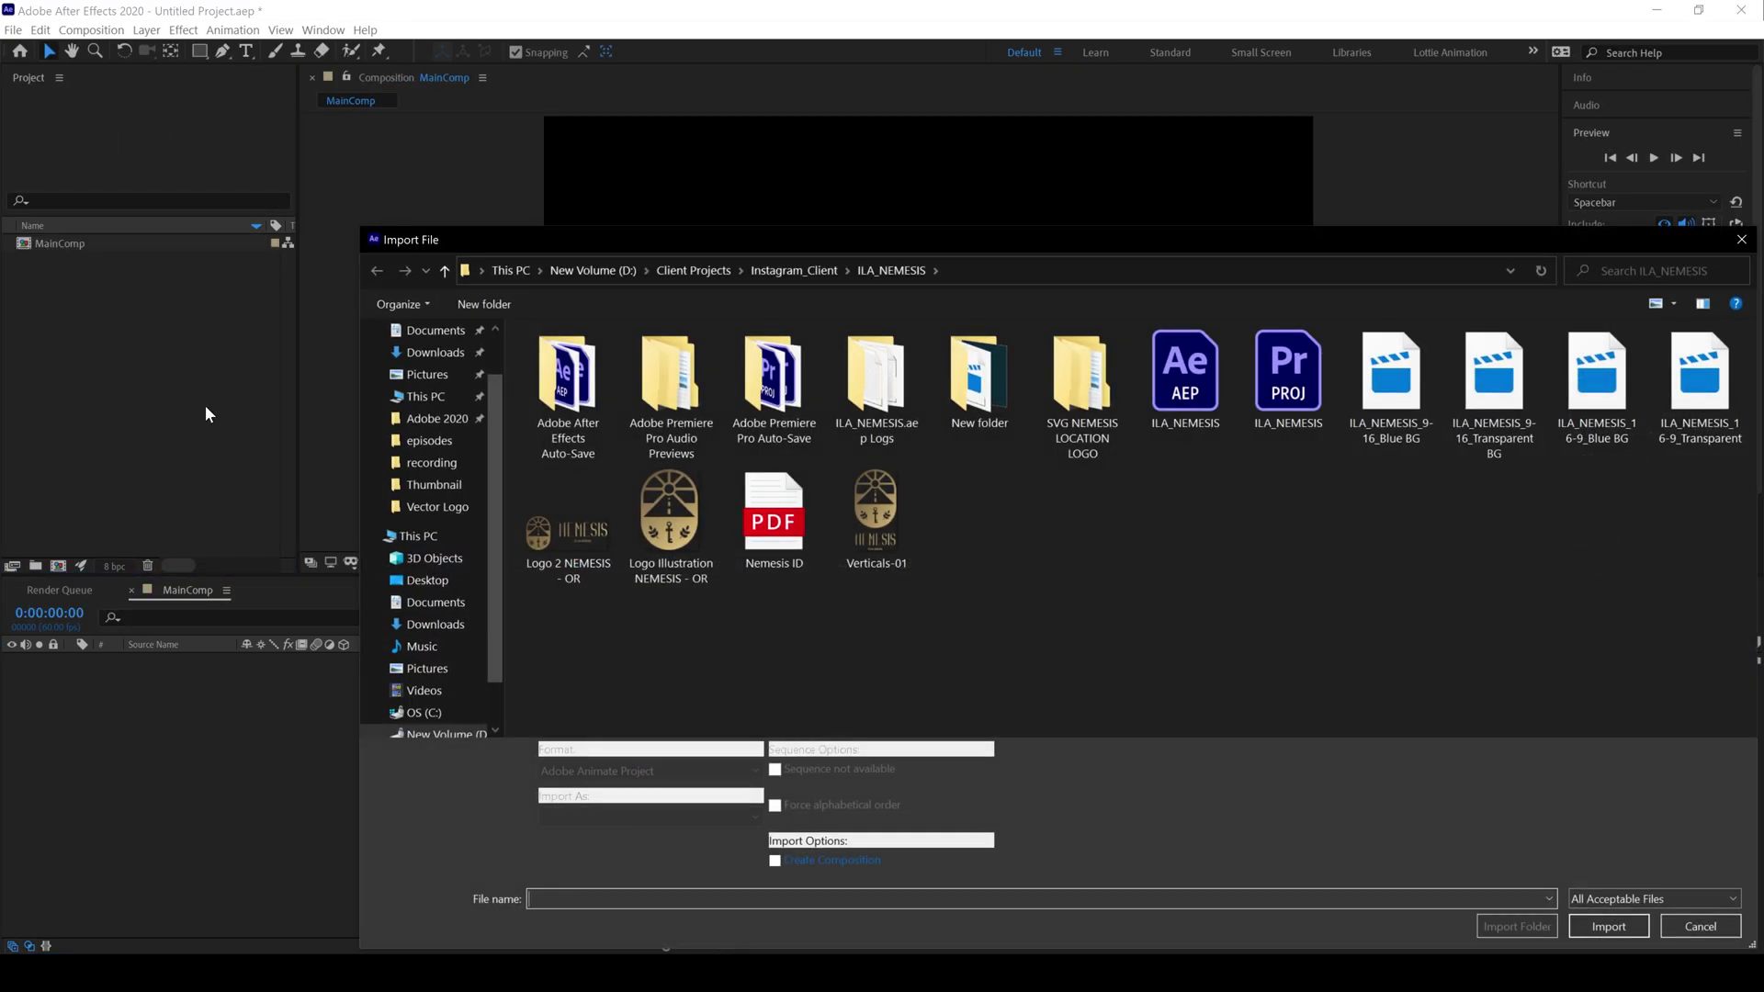
Import Apollo from the Vector Logo folder as Composition - Retain Layer Sizes.
left_click_drag(1159, 242, 982, 143)
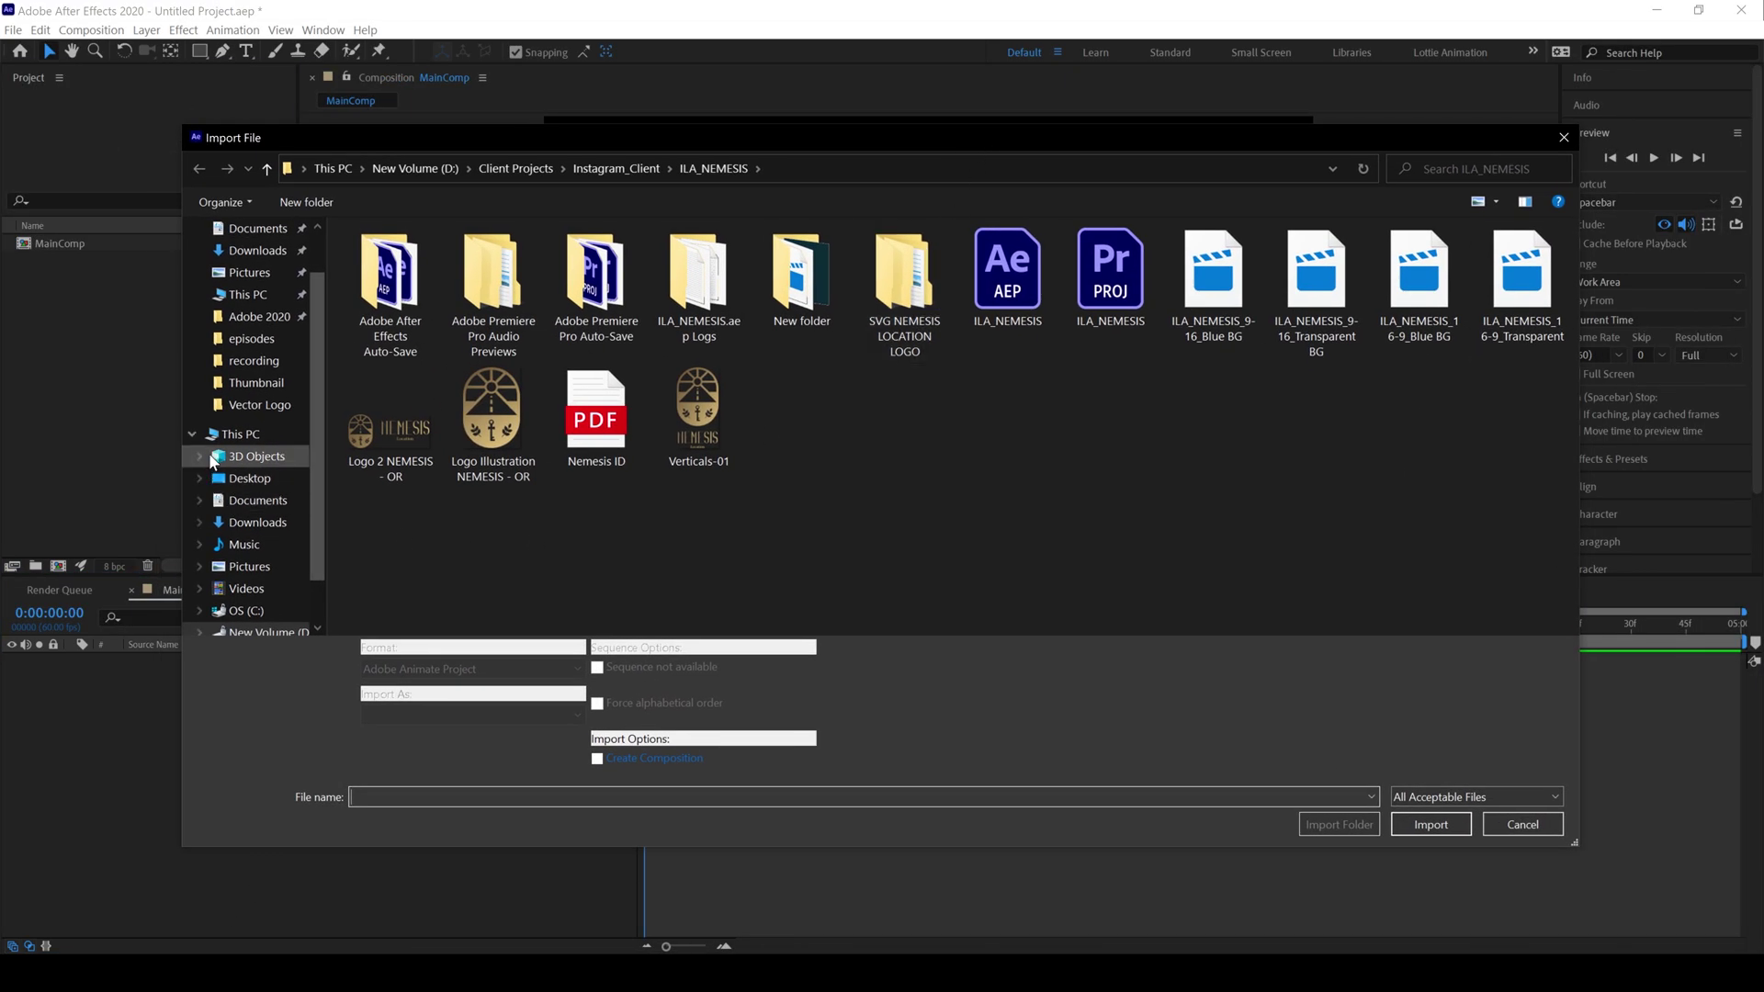
left_click(259, 404)
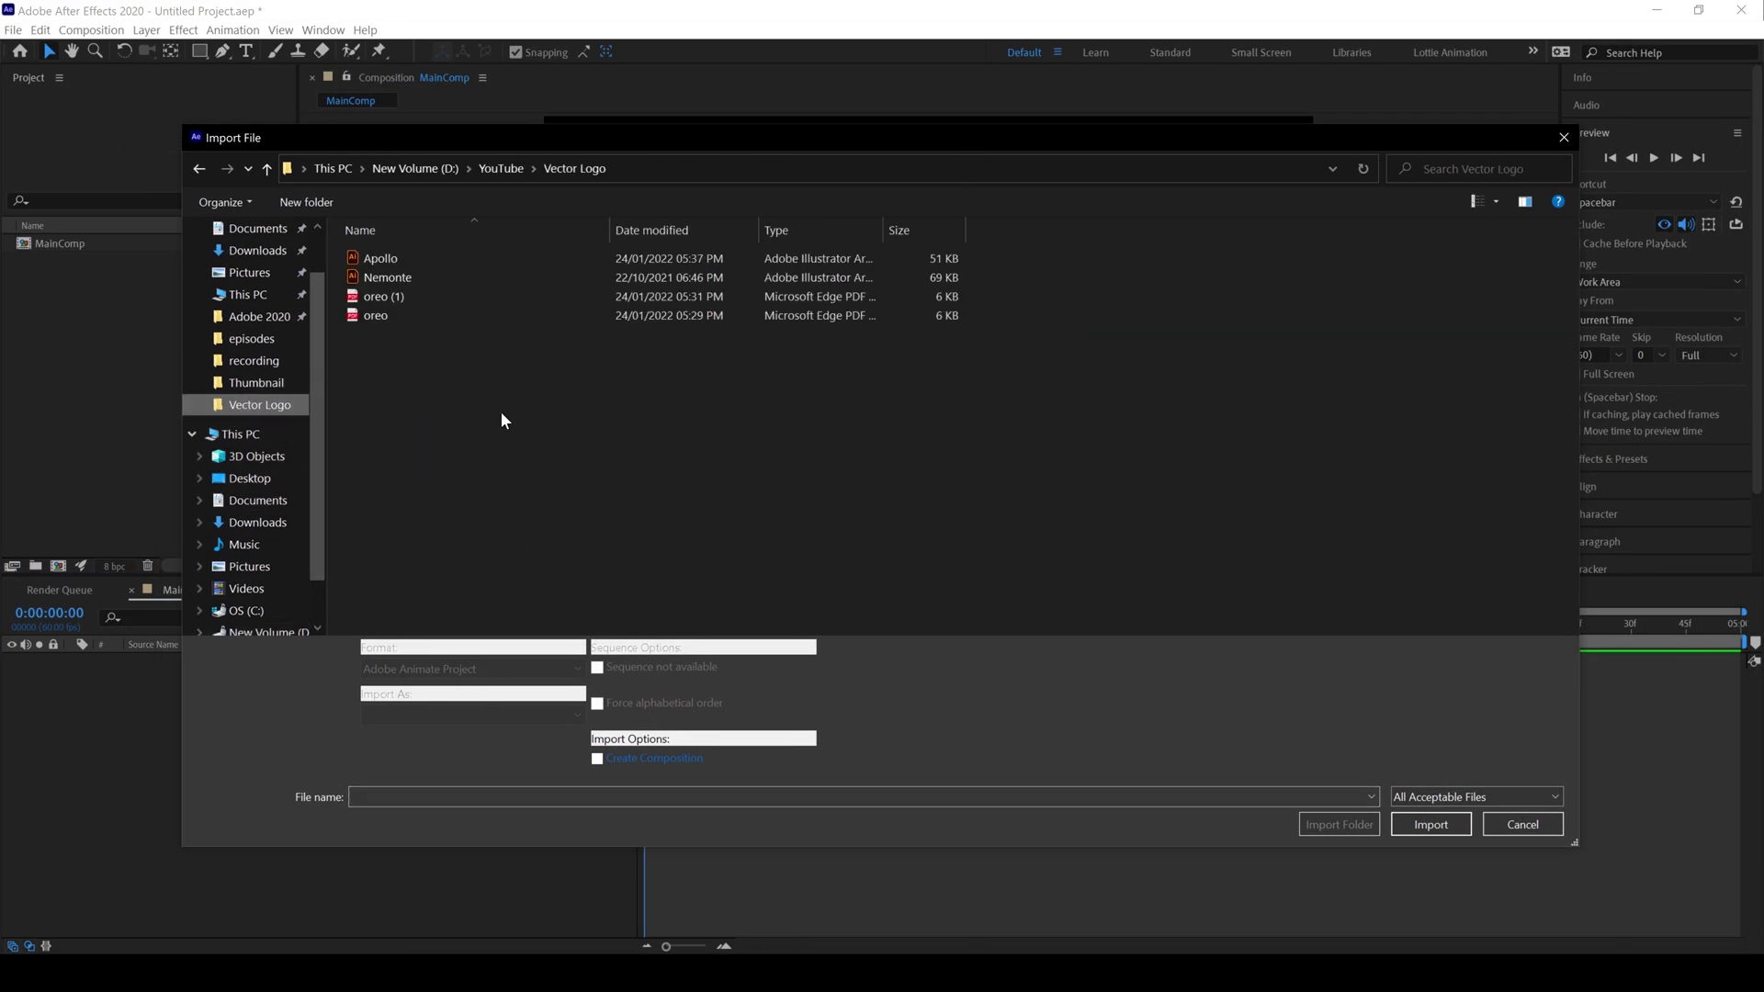
left_click(387, 262)
left_click(481, 715)
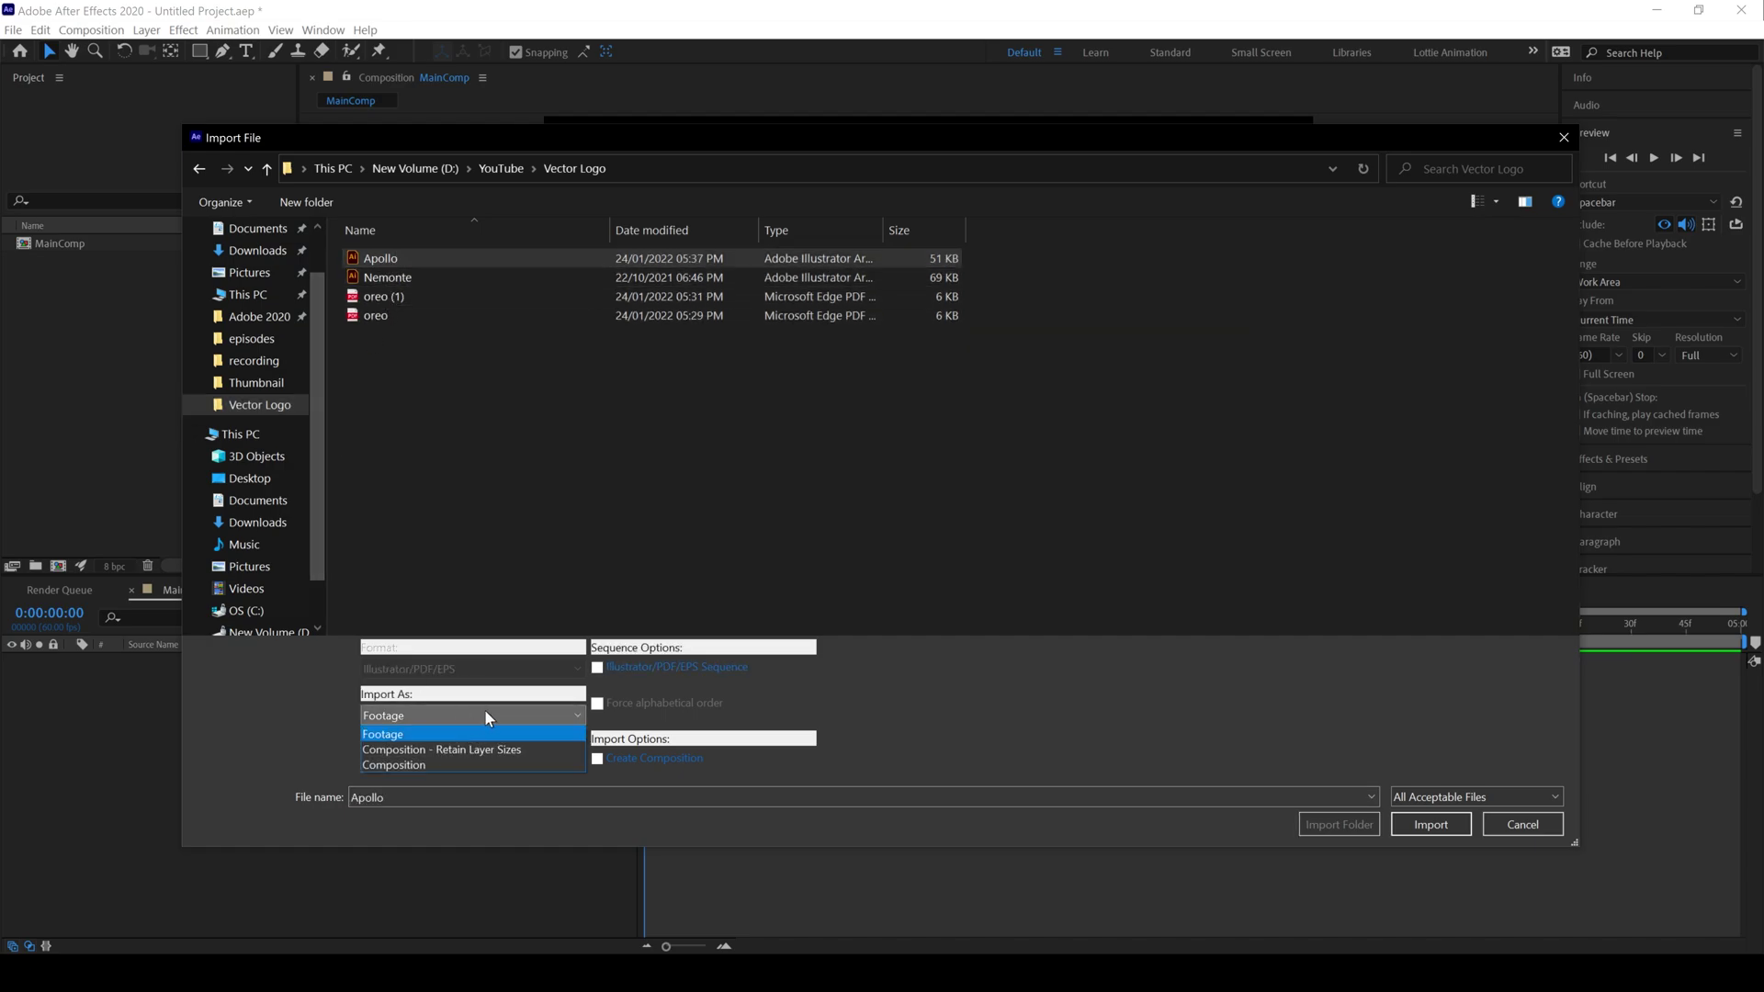
left_click(497, 751)
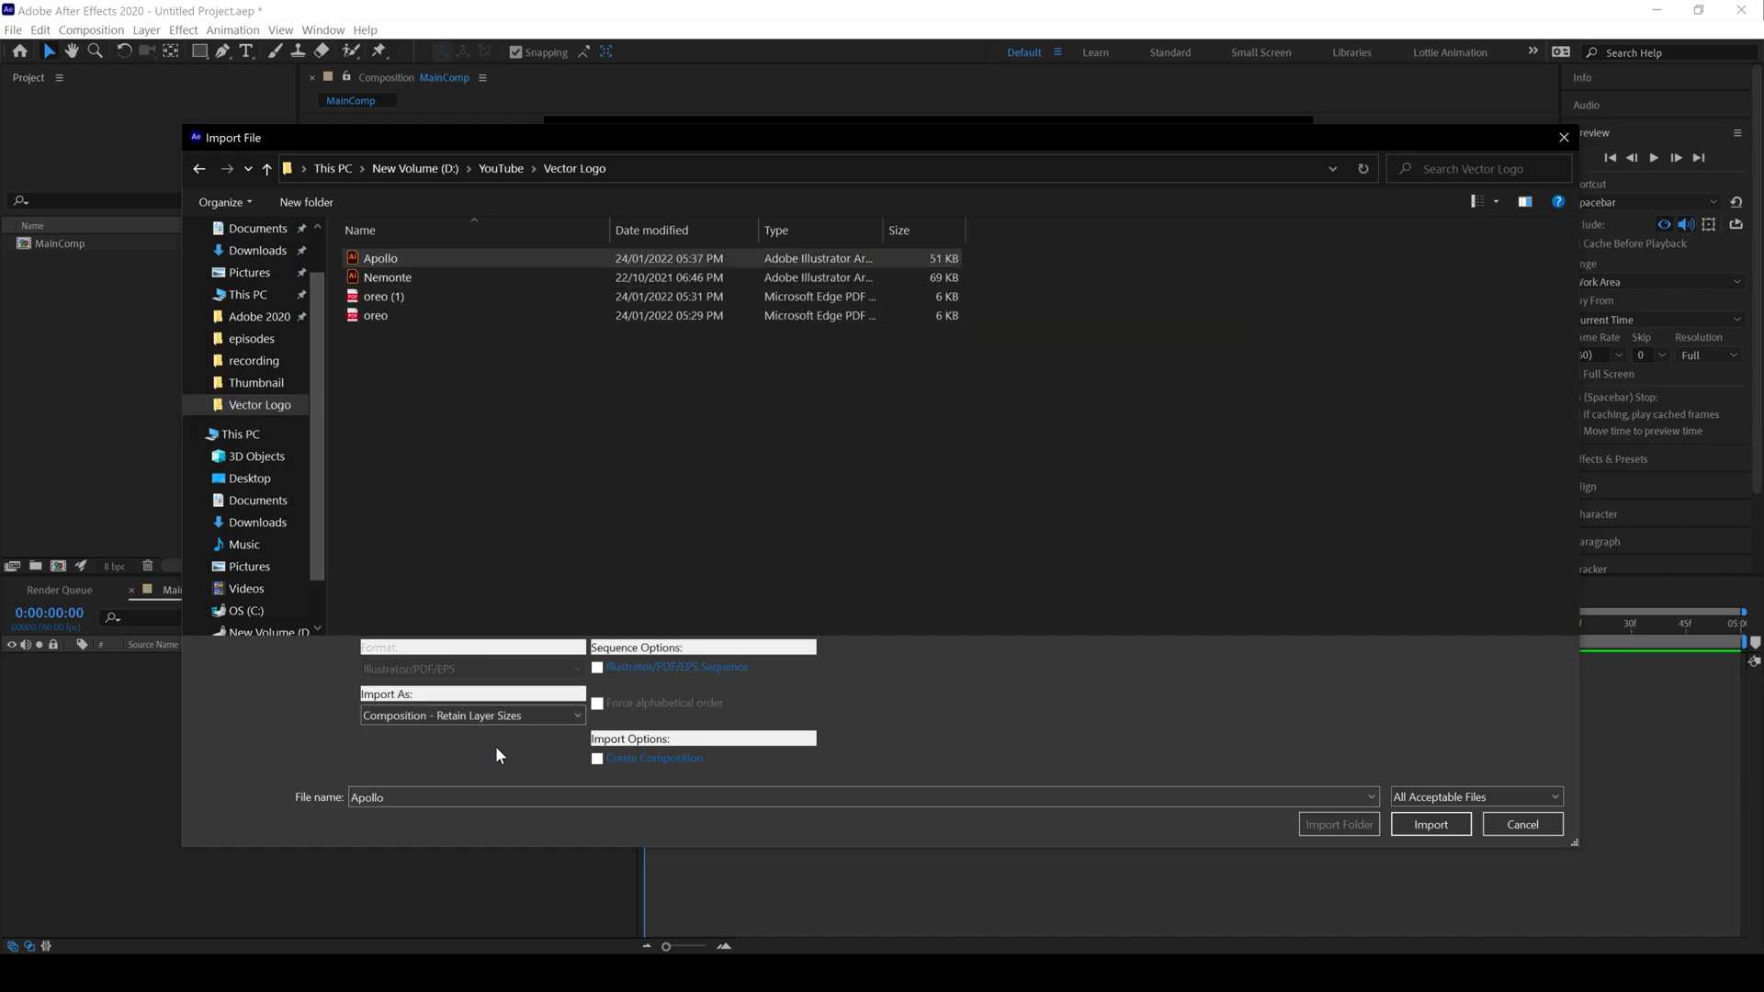
left_click(1459, 830)
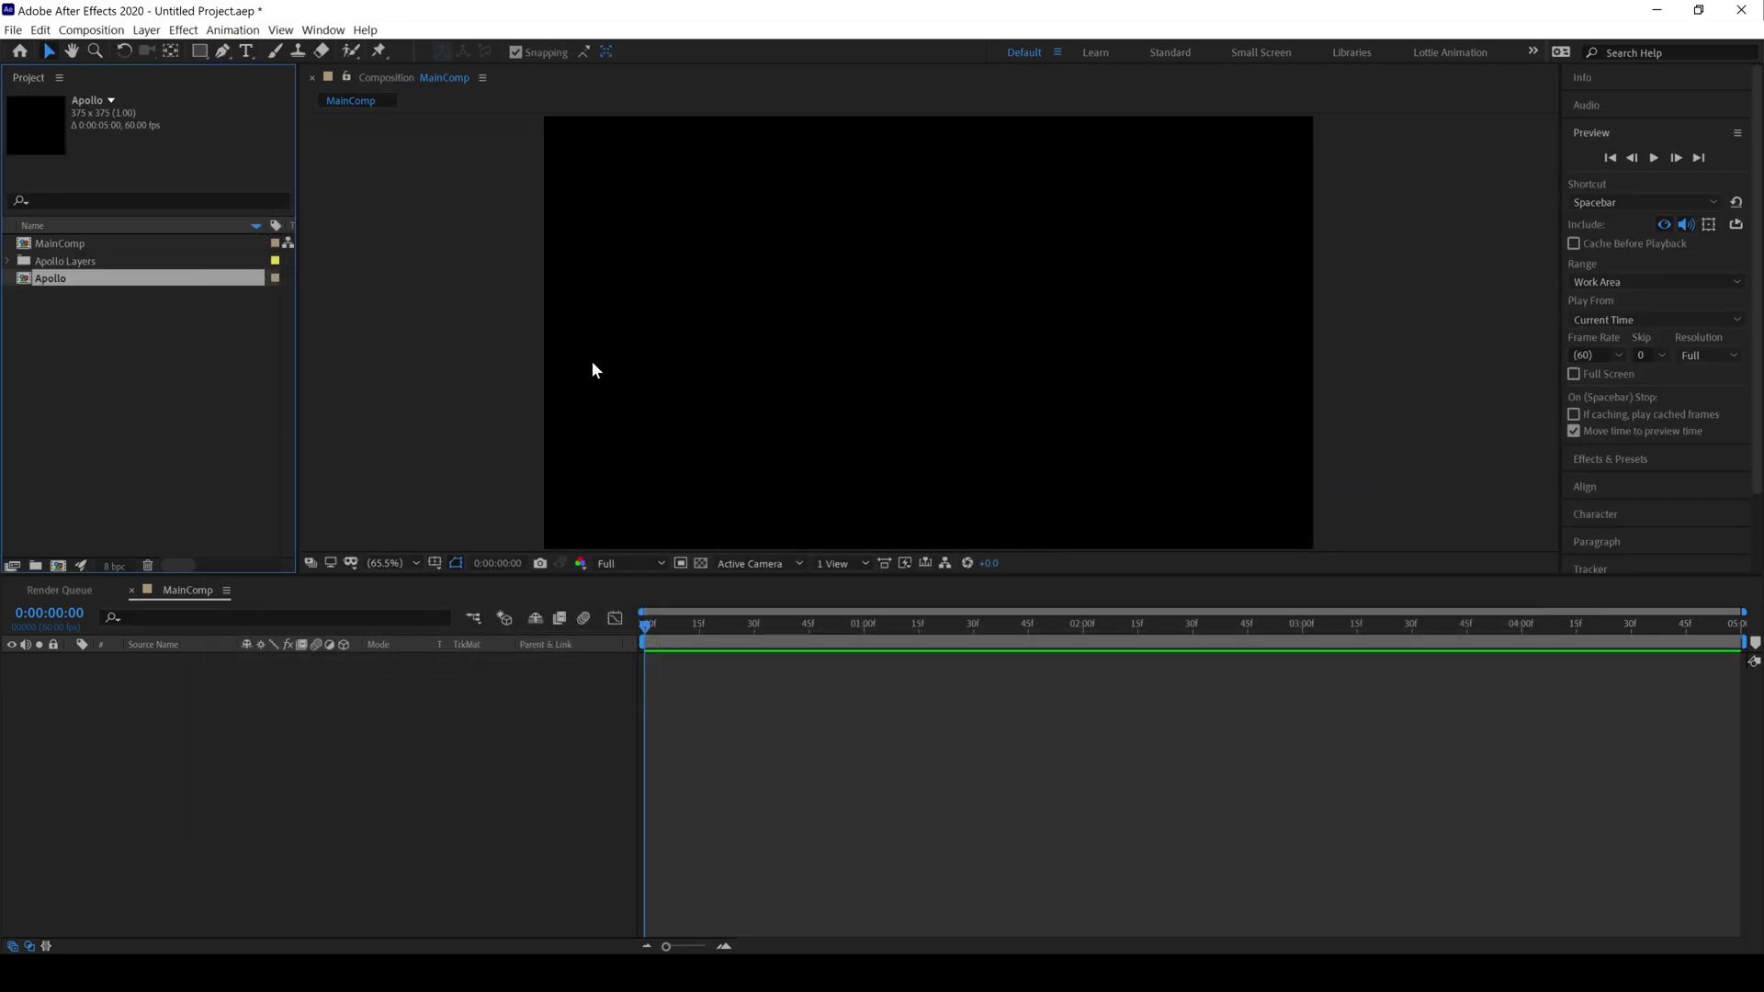
Add Apollo to the MainComp timeline, turn on the transparency grid, and open the Apollo composition.
left_click_drag(41, 277, 62, 665)
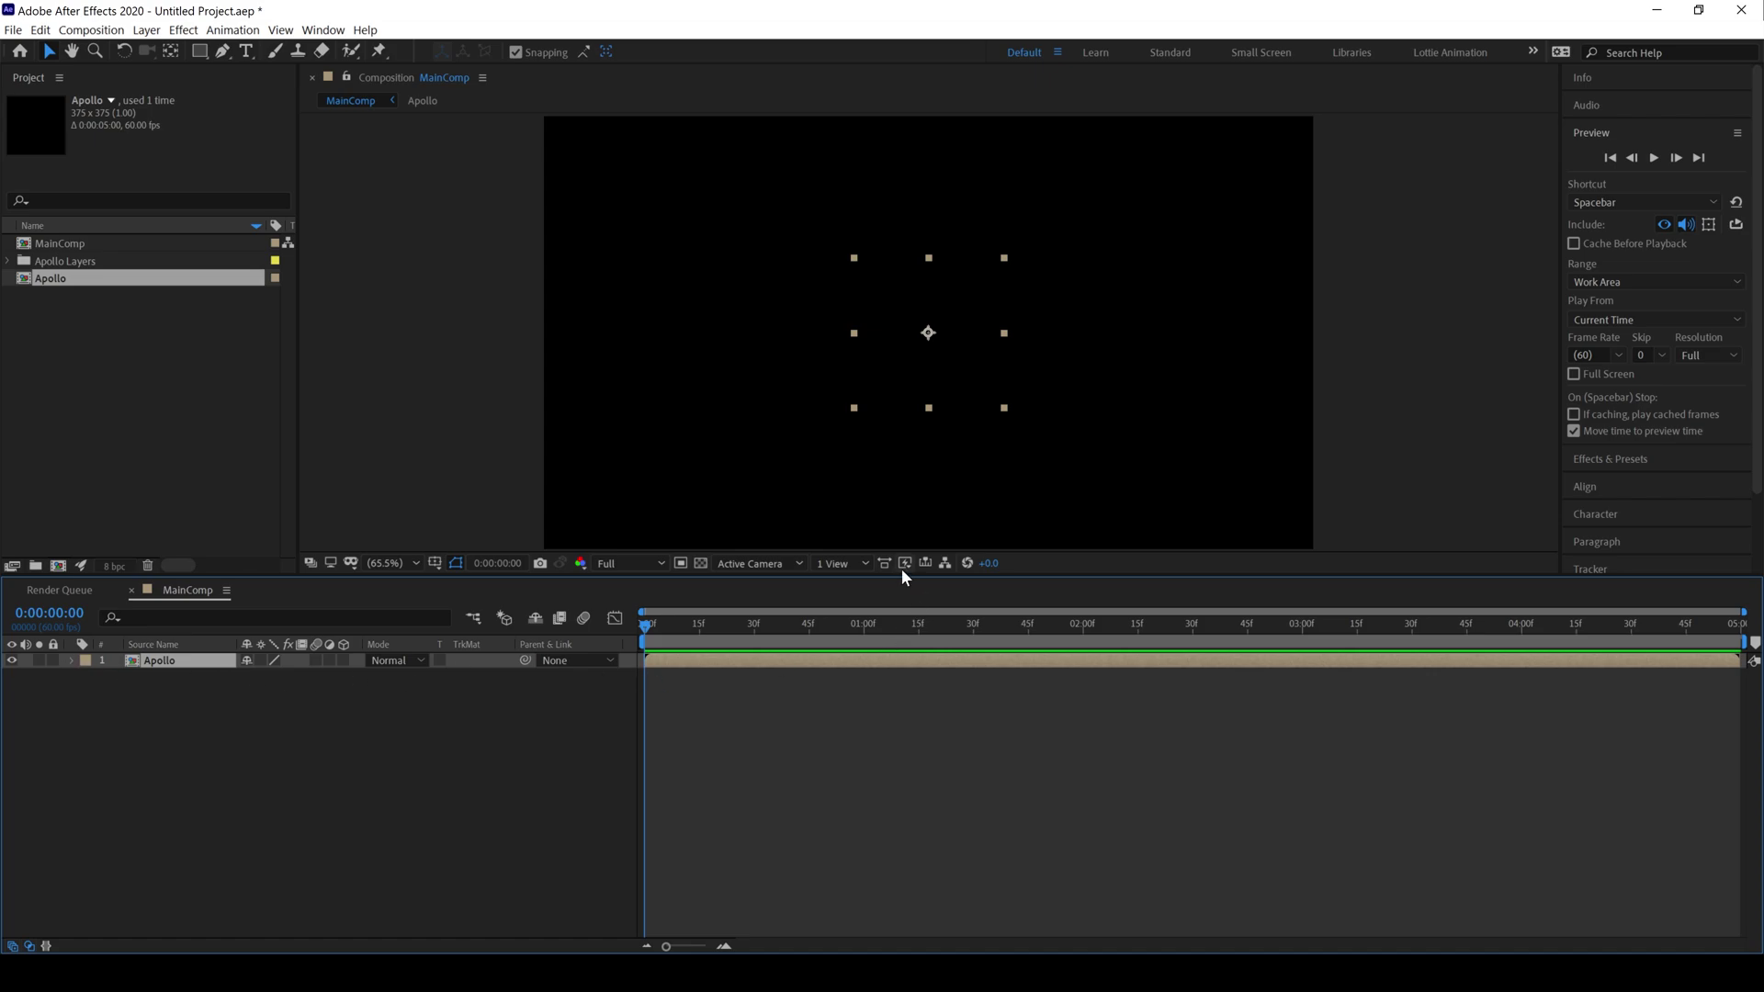
left_click(701, 563)
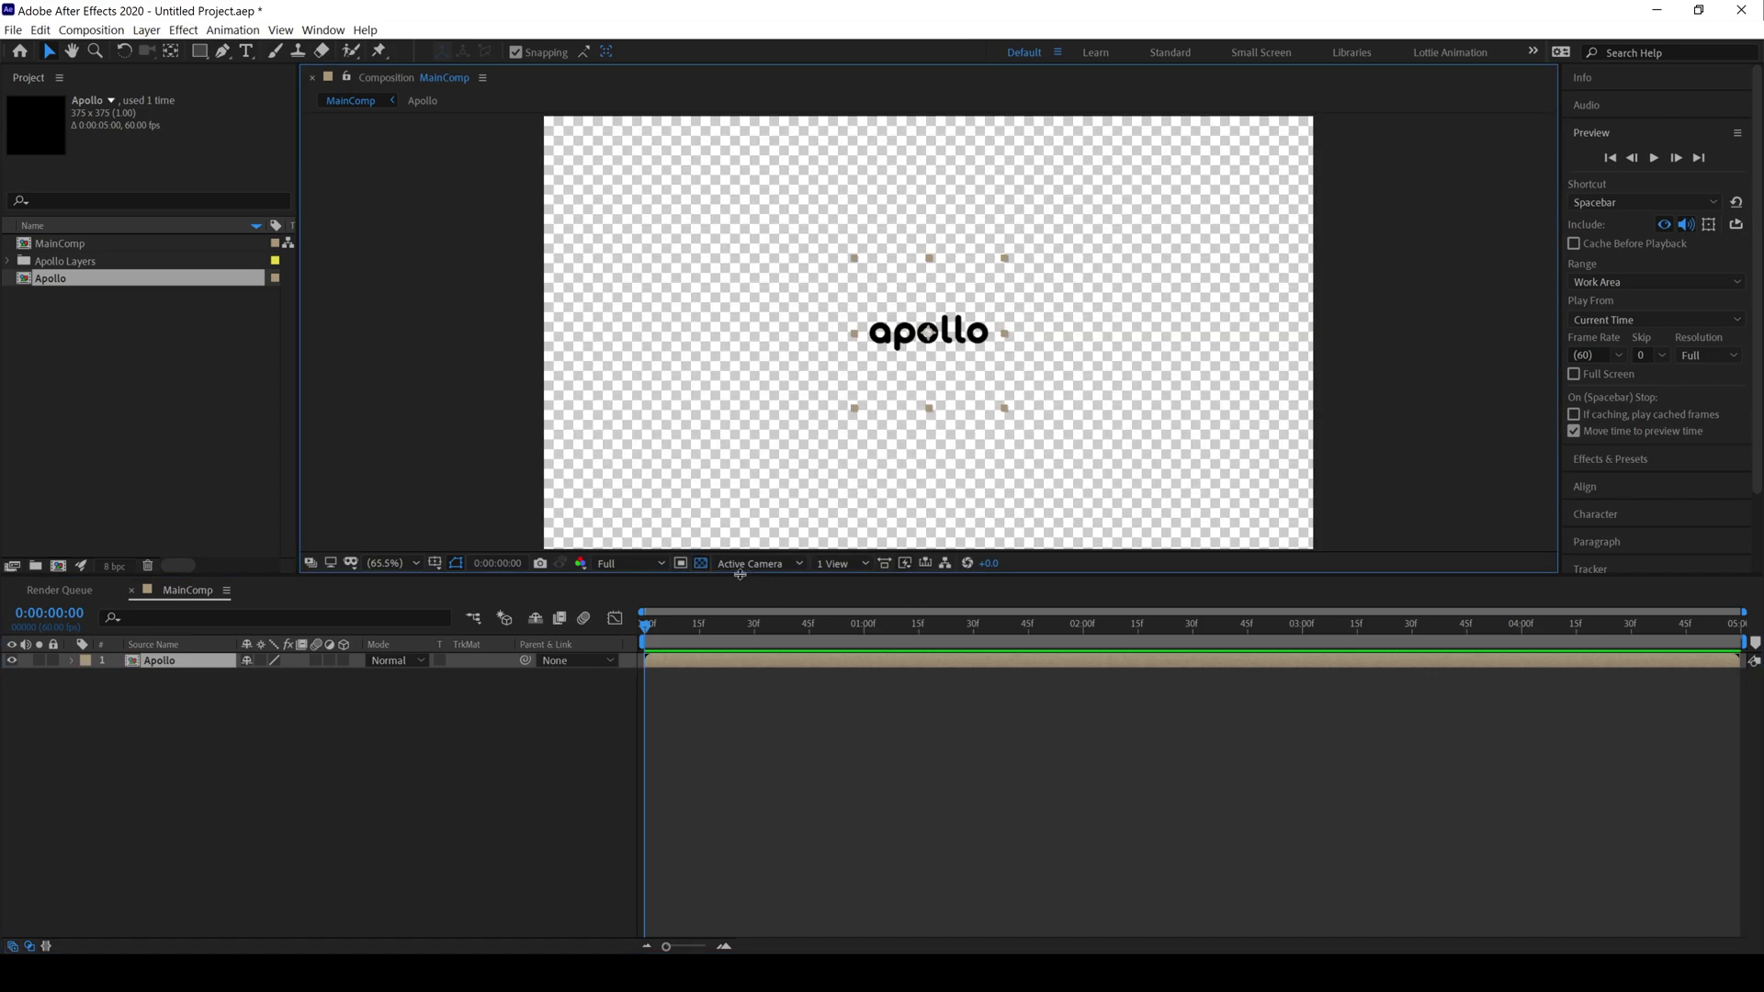
left_click(704, 565)
left_click(704, 566)
double_click(181, 661)
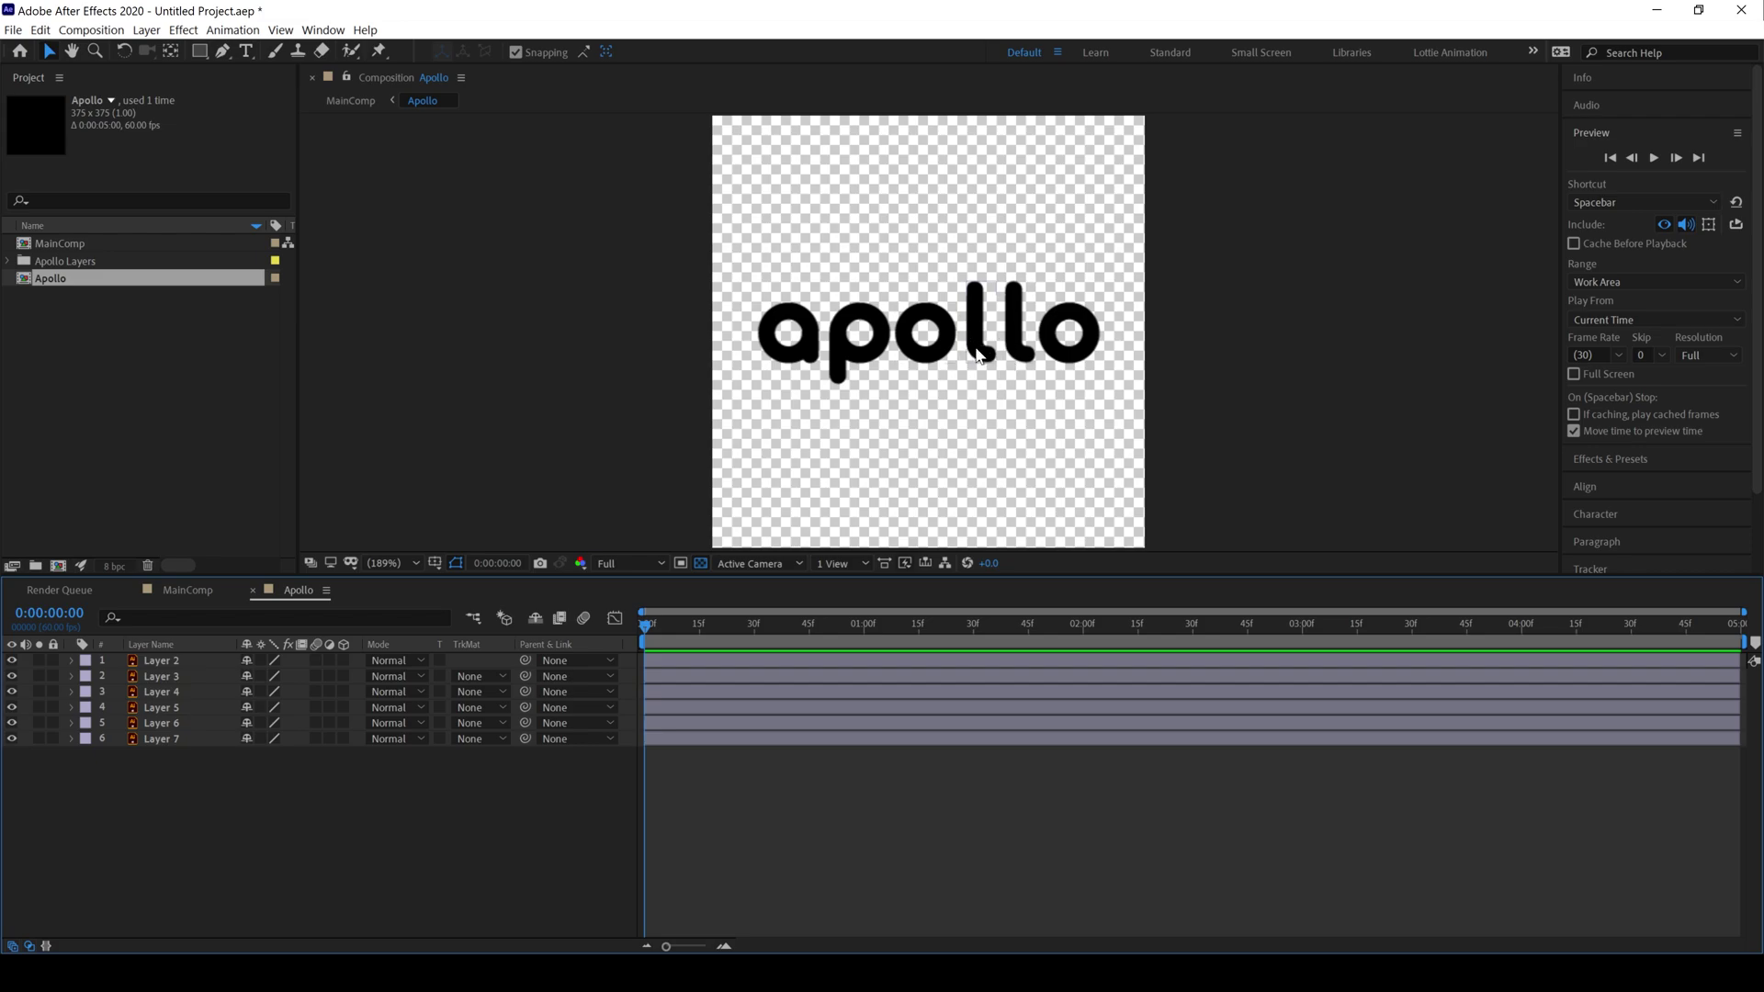
Switch the Apollo composition settings to the HD 60fps preset (1920×1080, 60 fps).
left_click(74, 30)
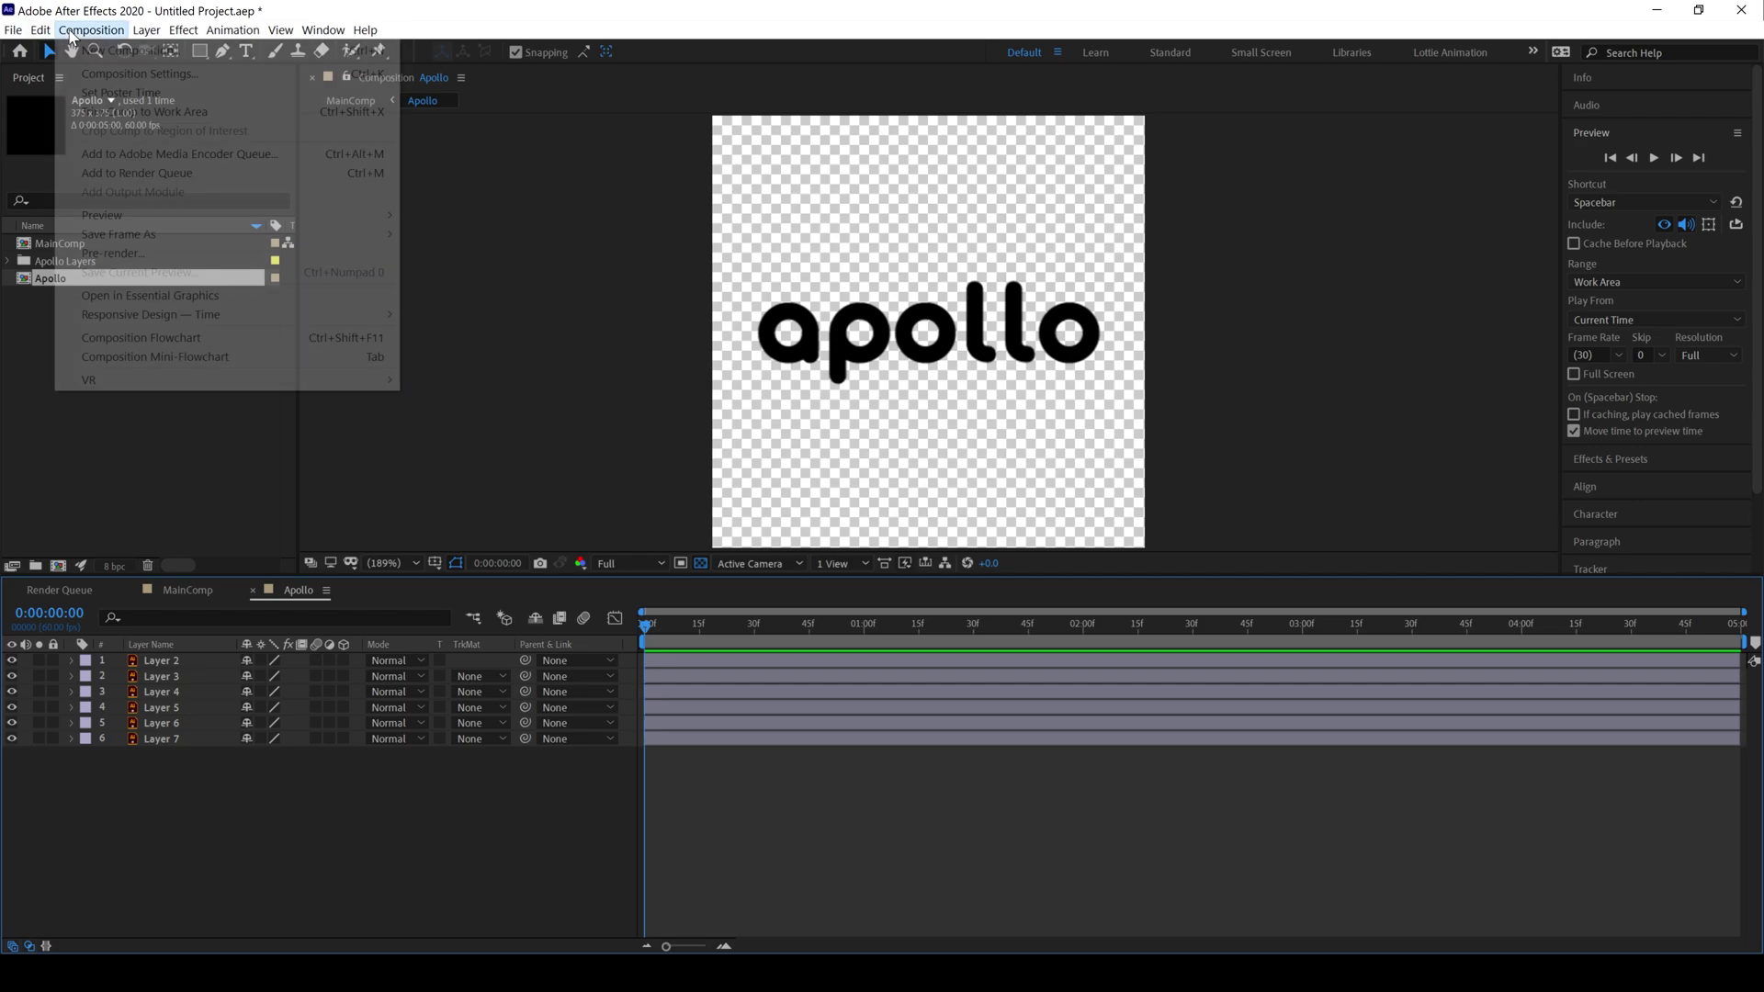
left_click(86, 76)
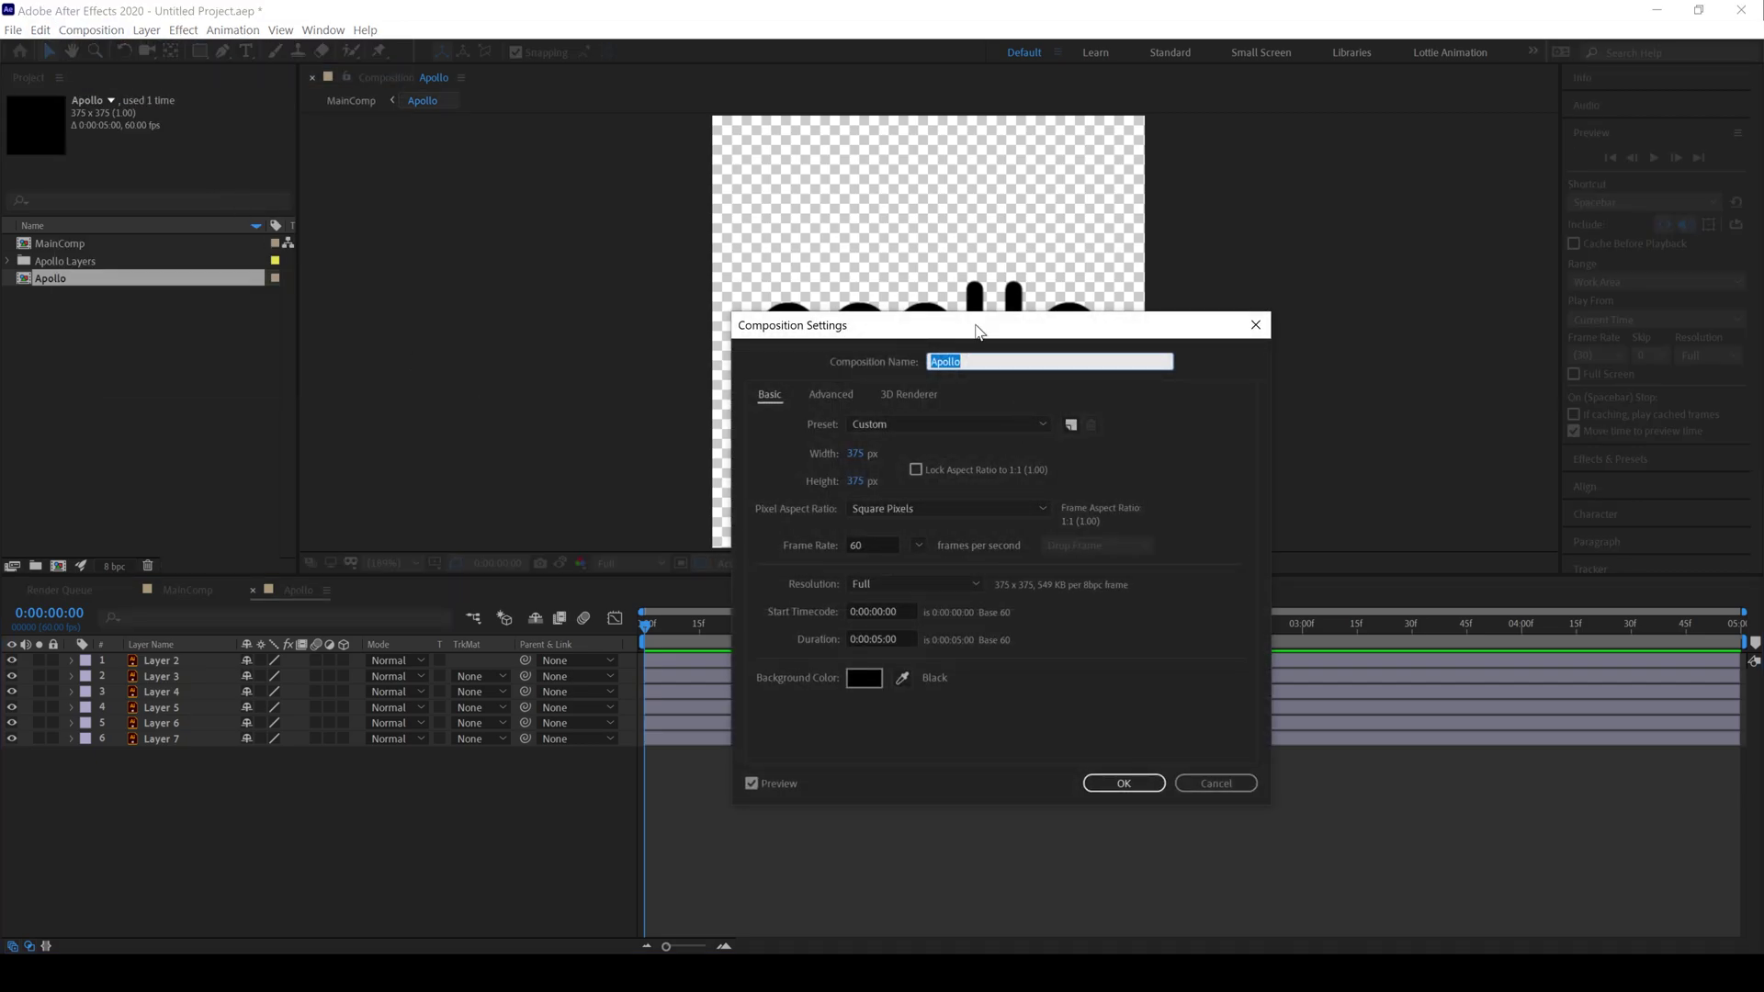
left_click_drag(977, 331, 941, 255)
left_click(847, 349)
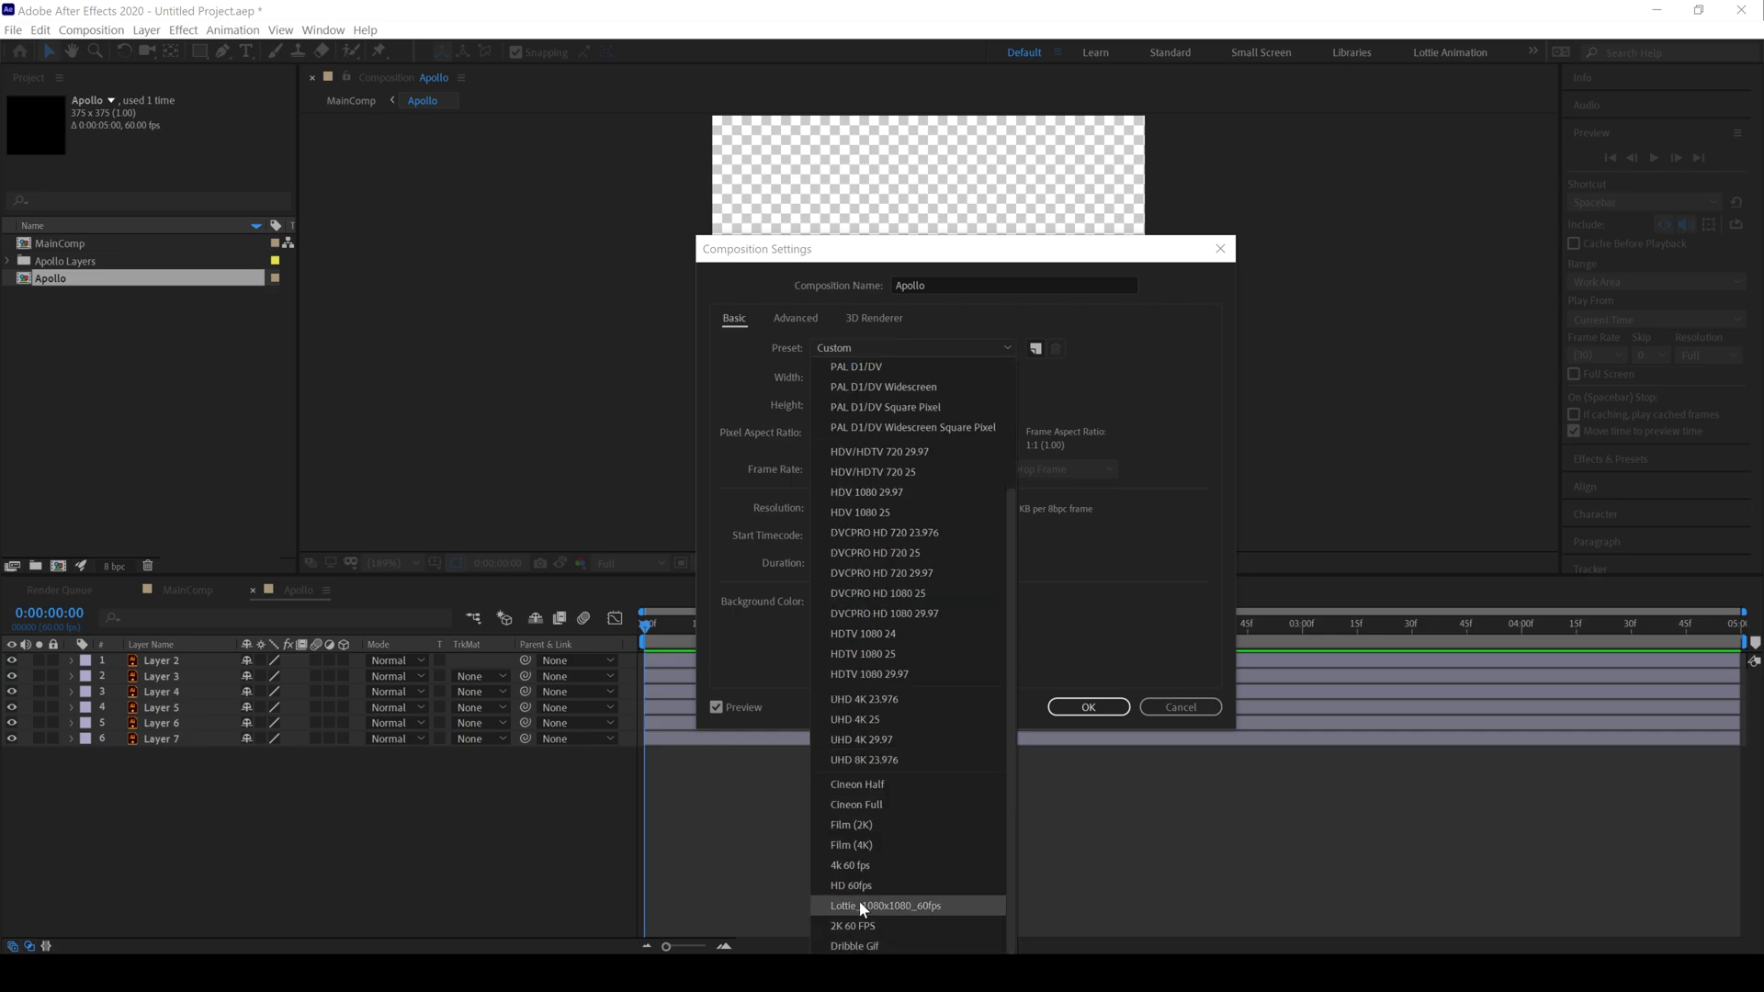
left_click(856, 885)
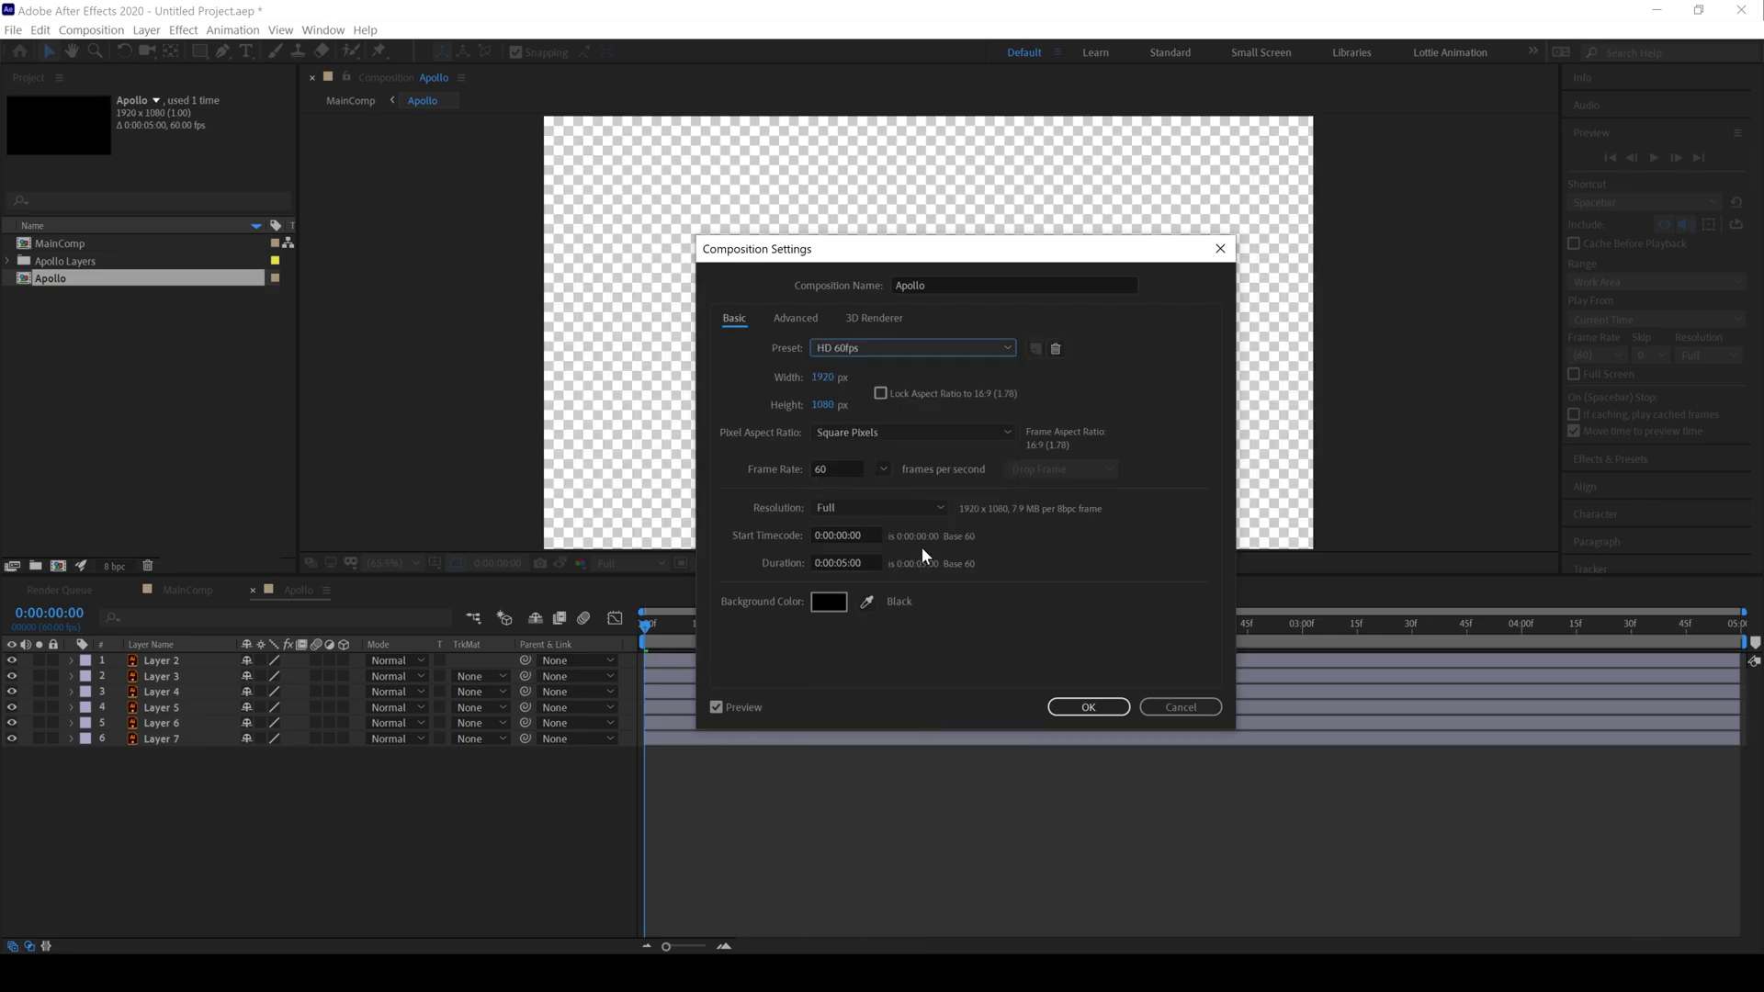
left_click(1087, 707)
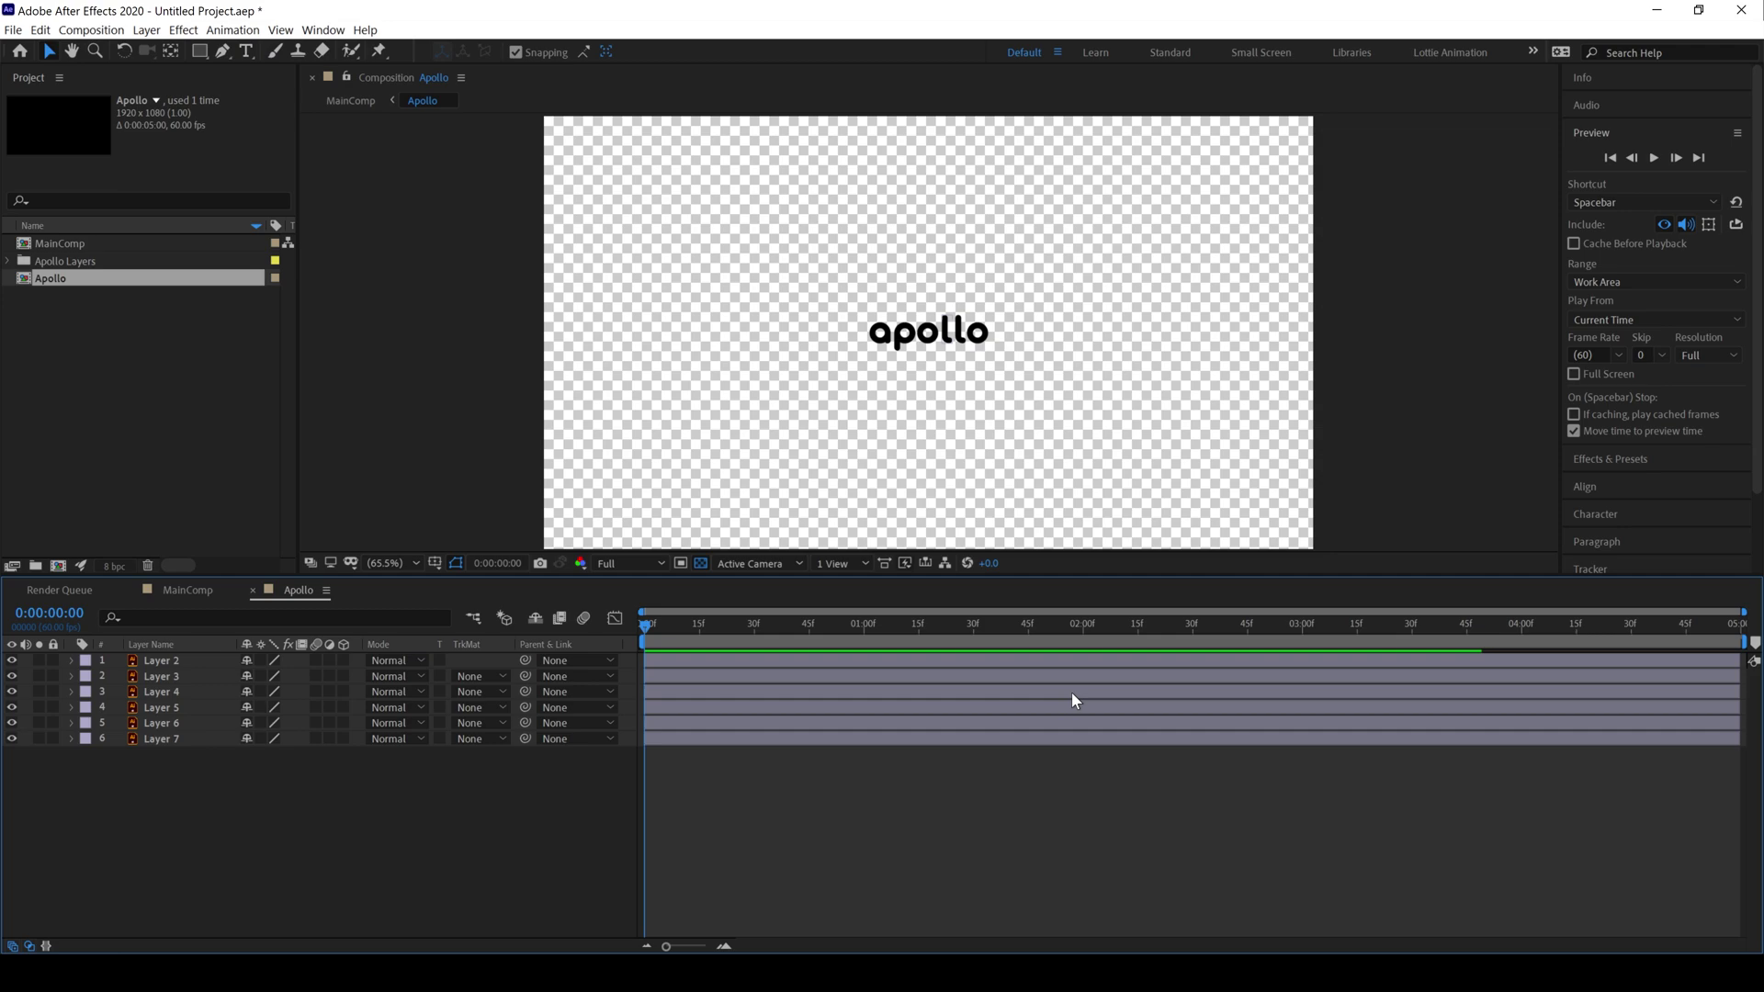
Convert all six logo layers with Create Shapes from Vector Layer.
left_click_drag(162, 784, 191, 660)
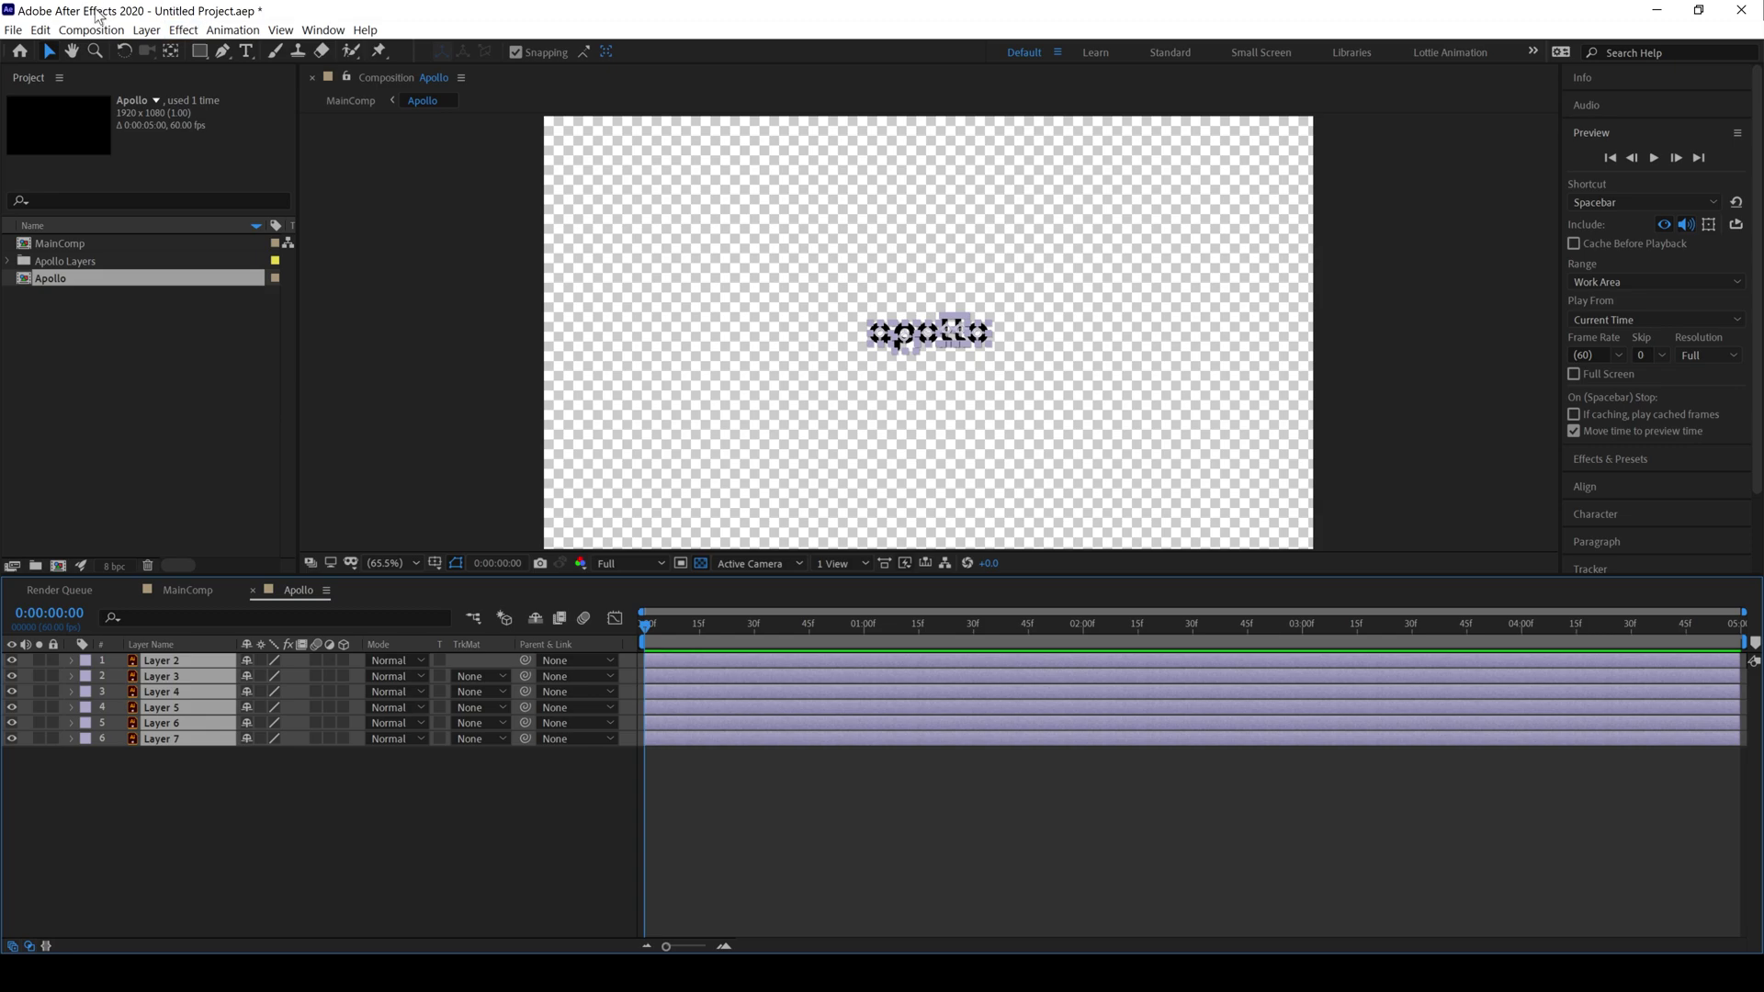
left_click(137, 39)
mouse_move(200, 528)
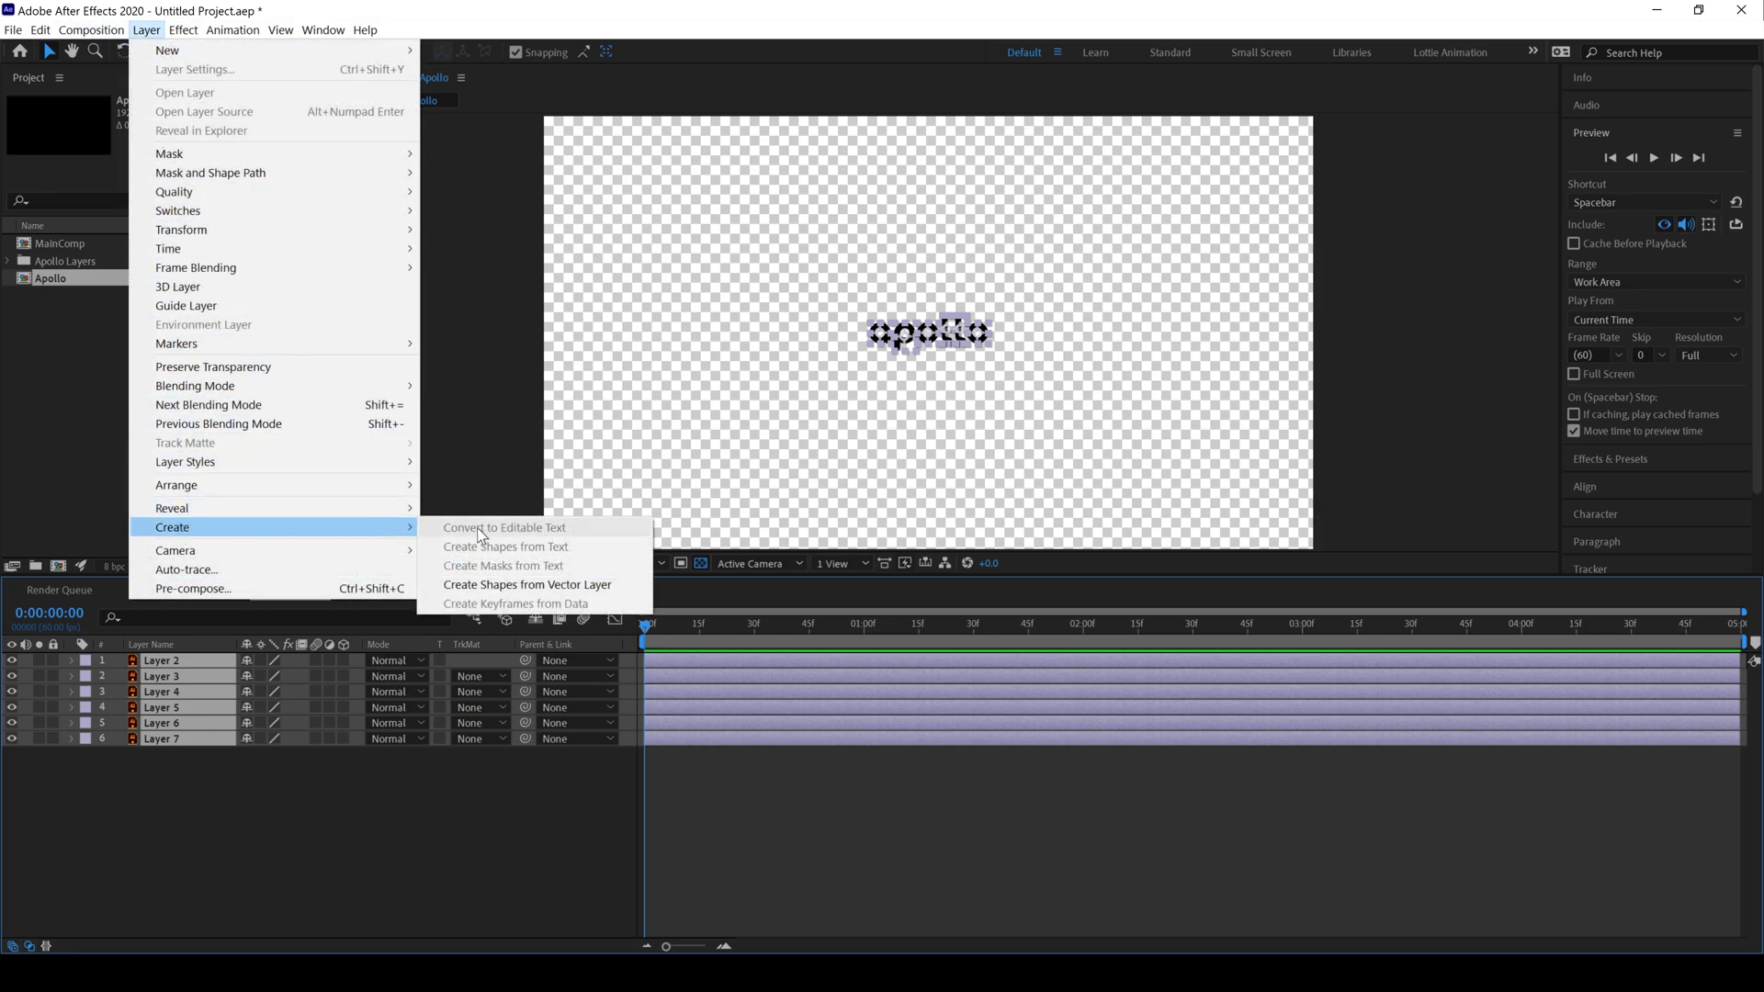
left_click(479, 585)
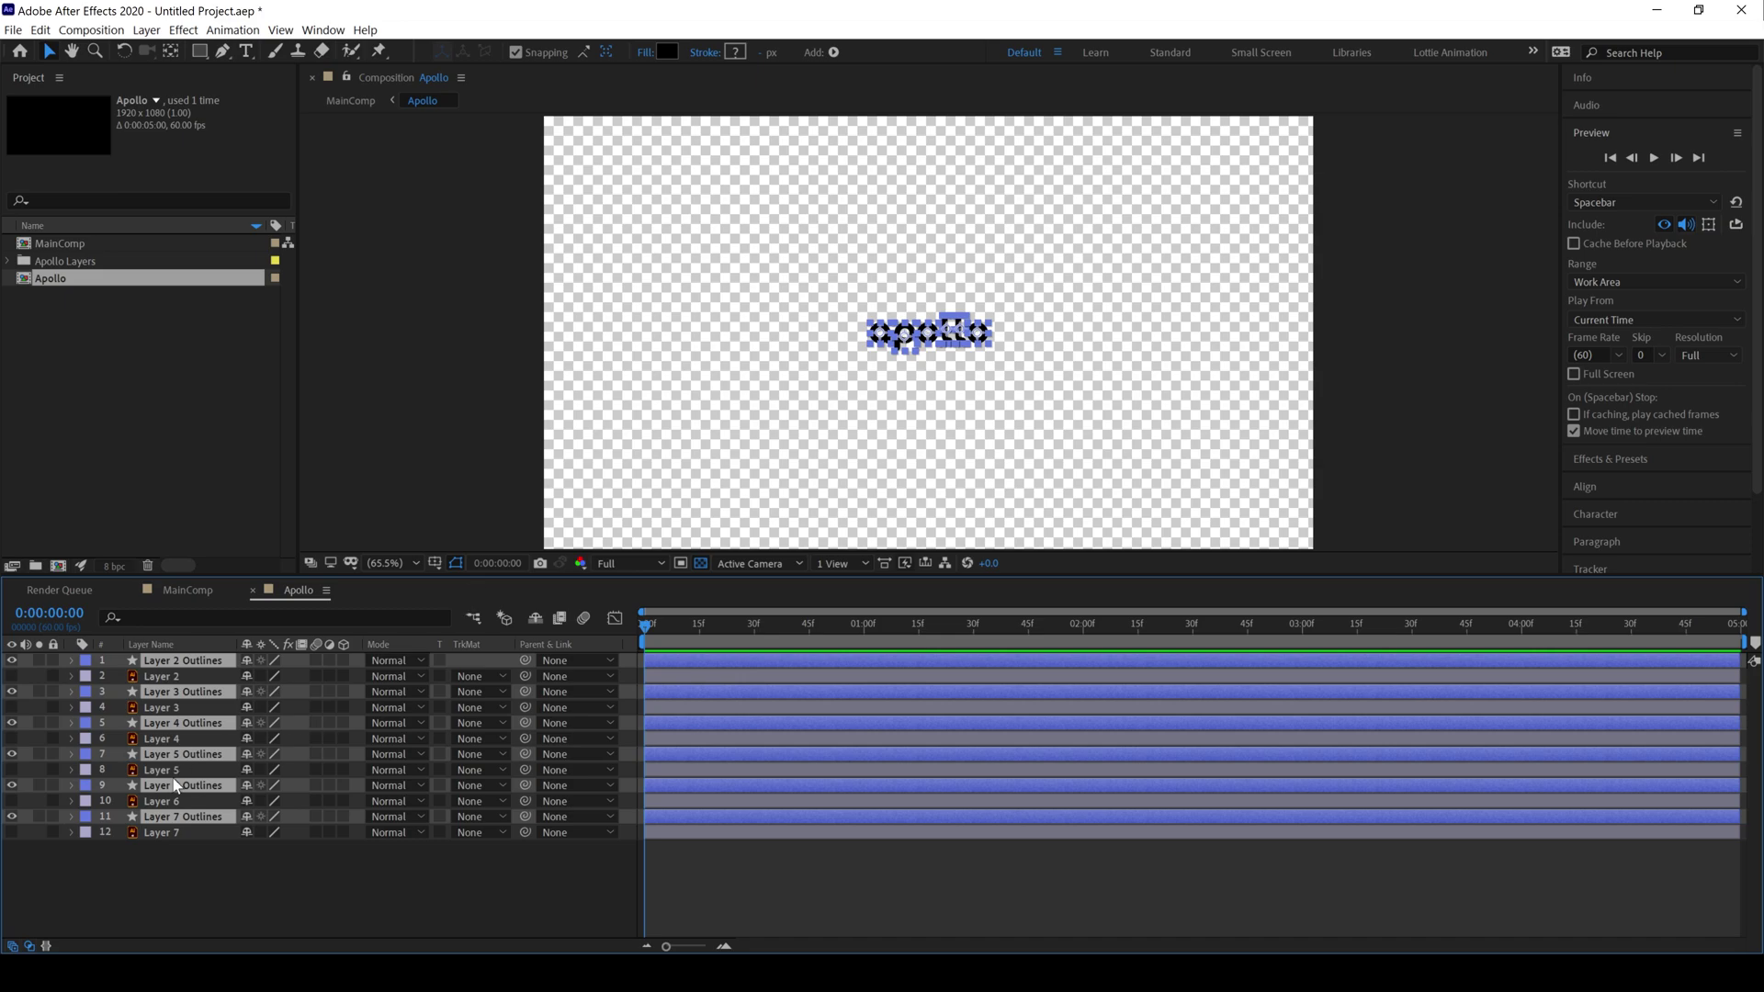
Select the original Lavender-labelled vector layers by label group and delete them.
left_click(93, 677)
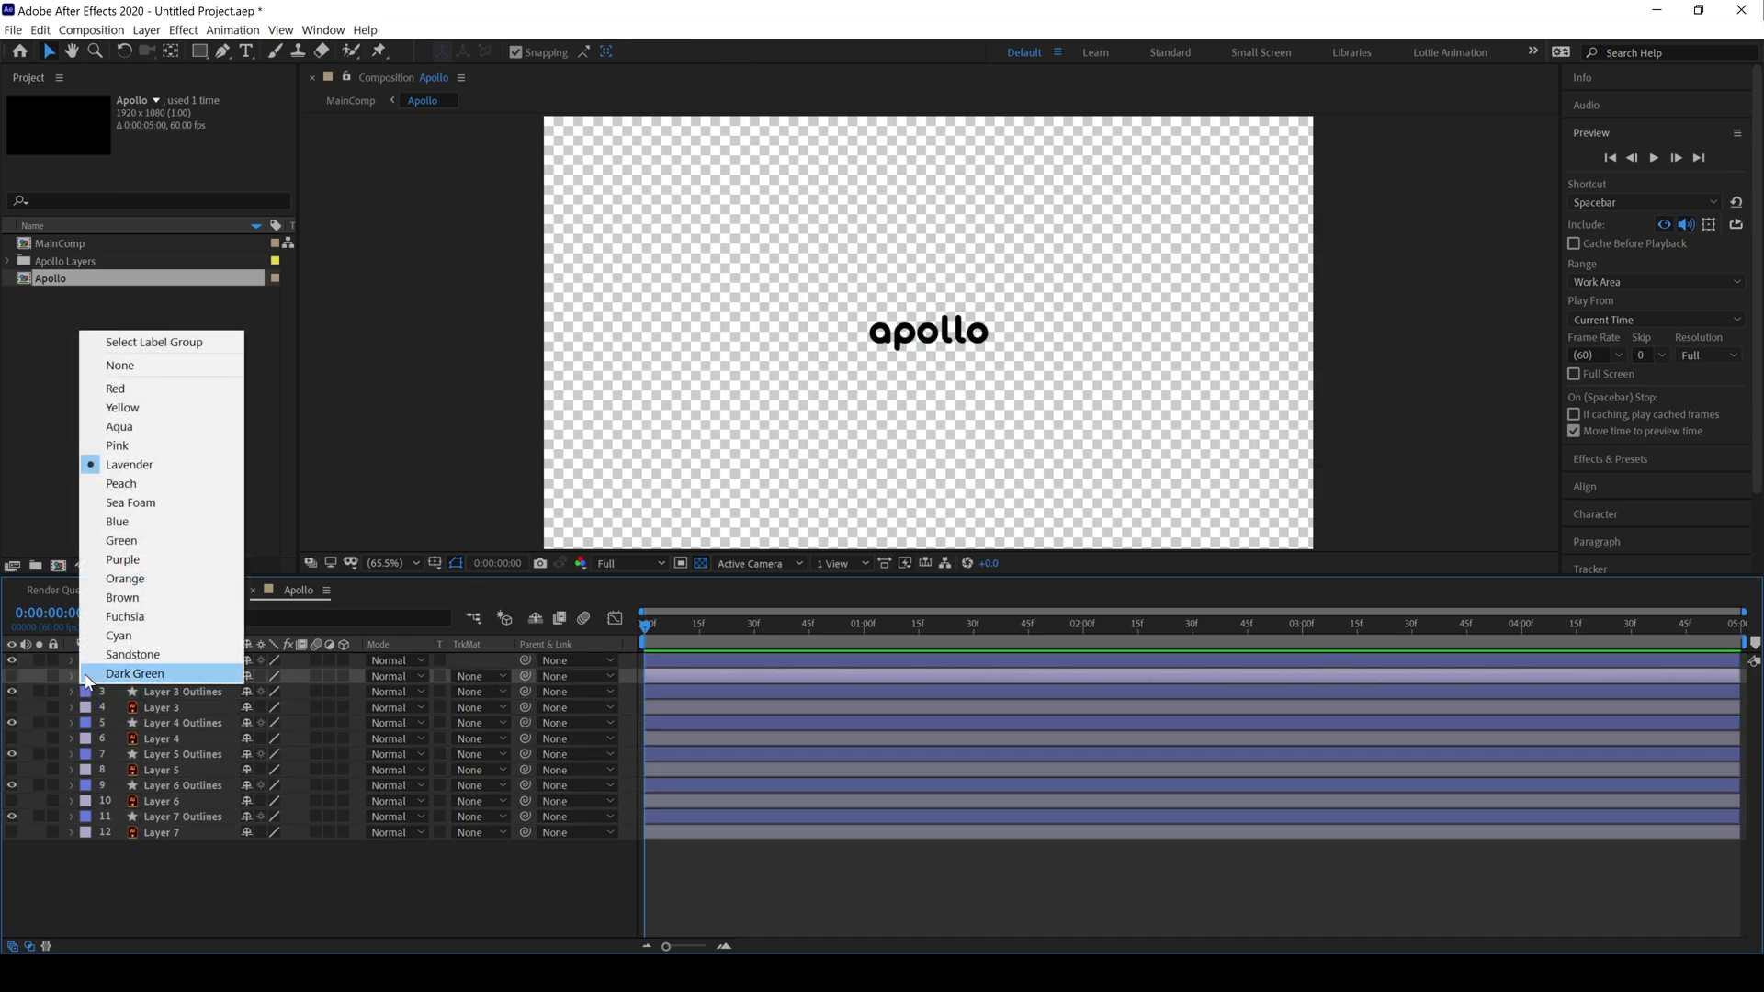
left_click(121, 342)
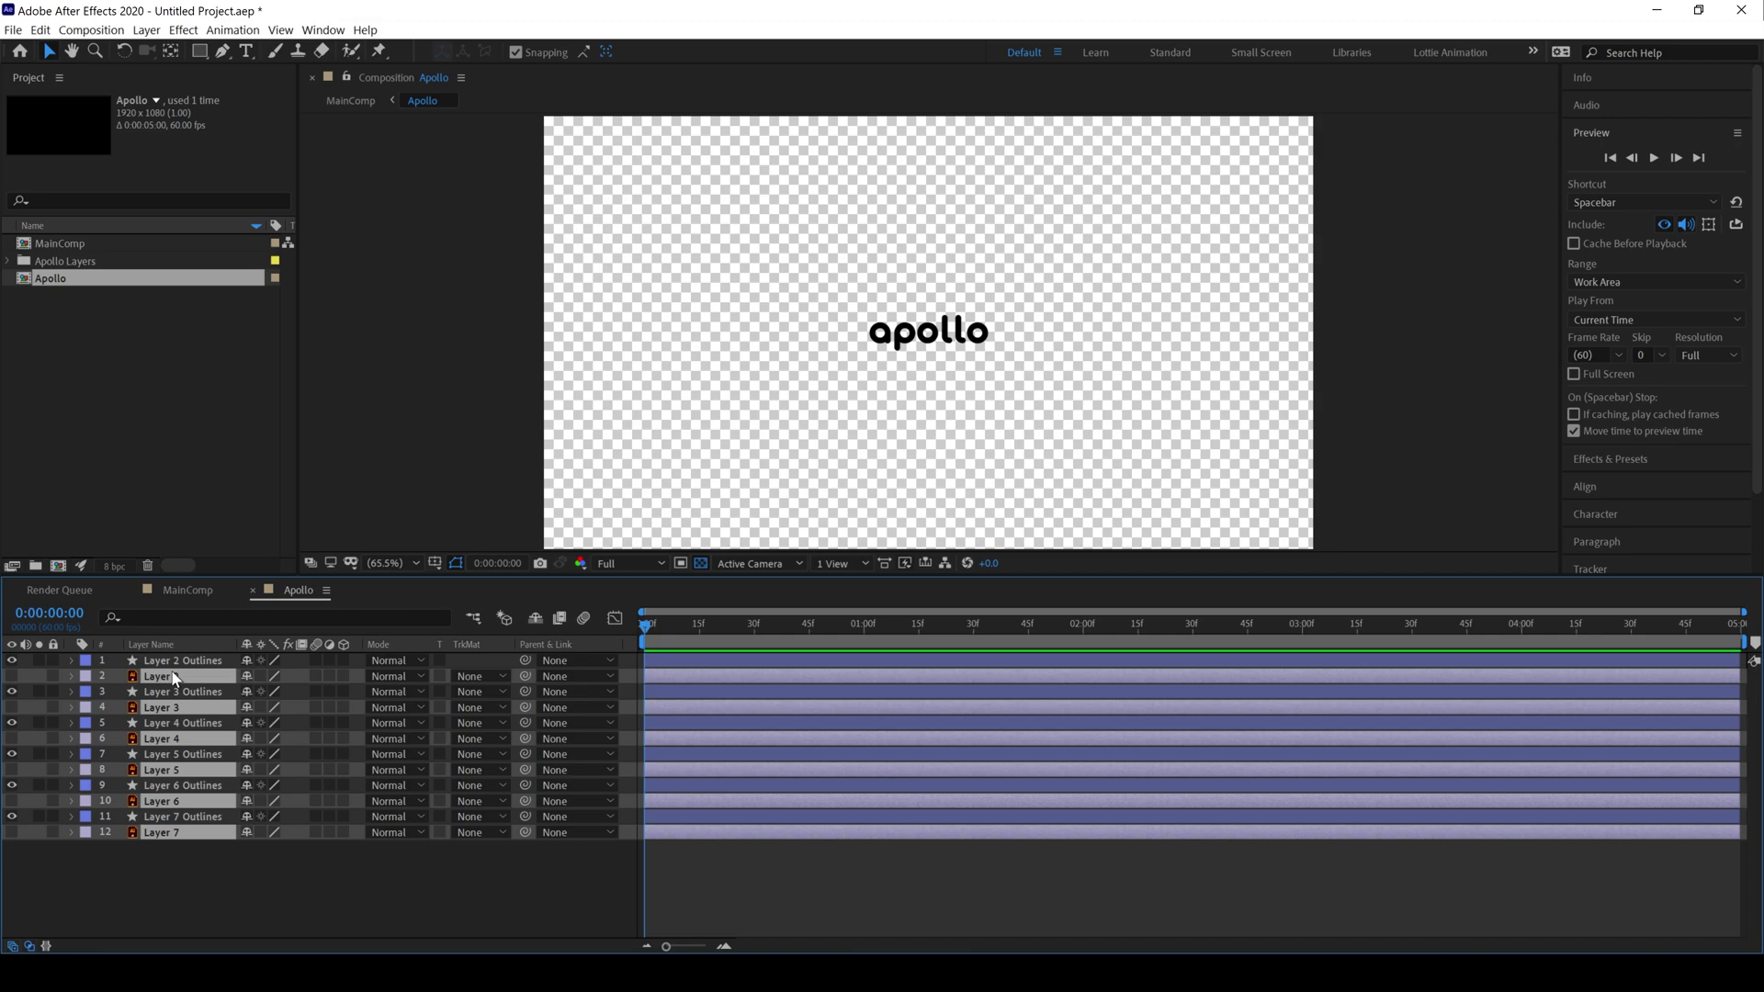
key("Delete")
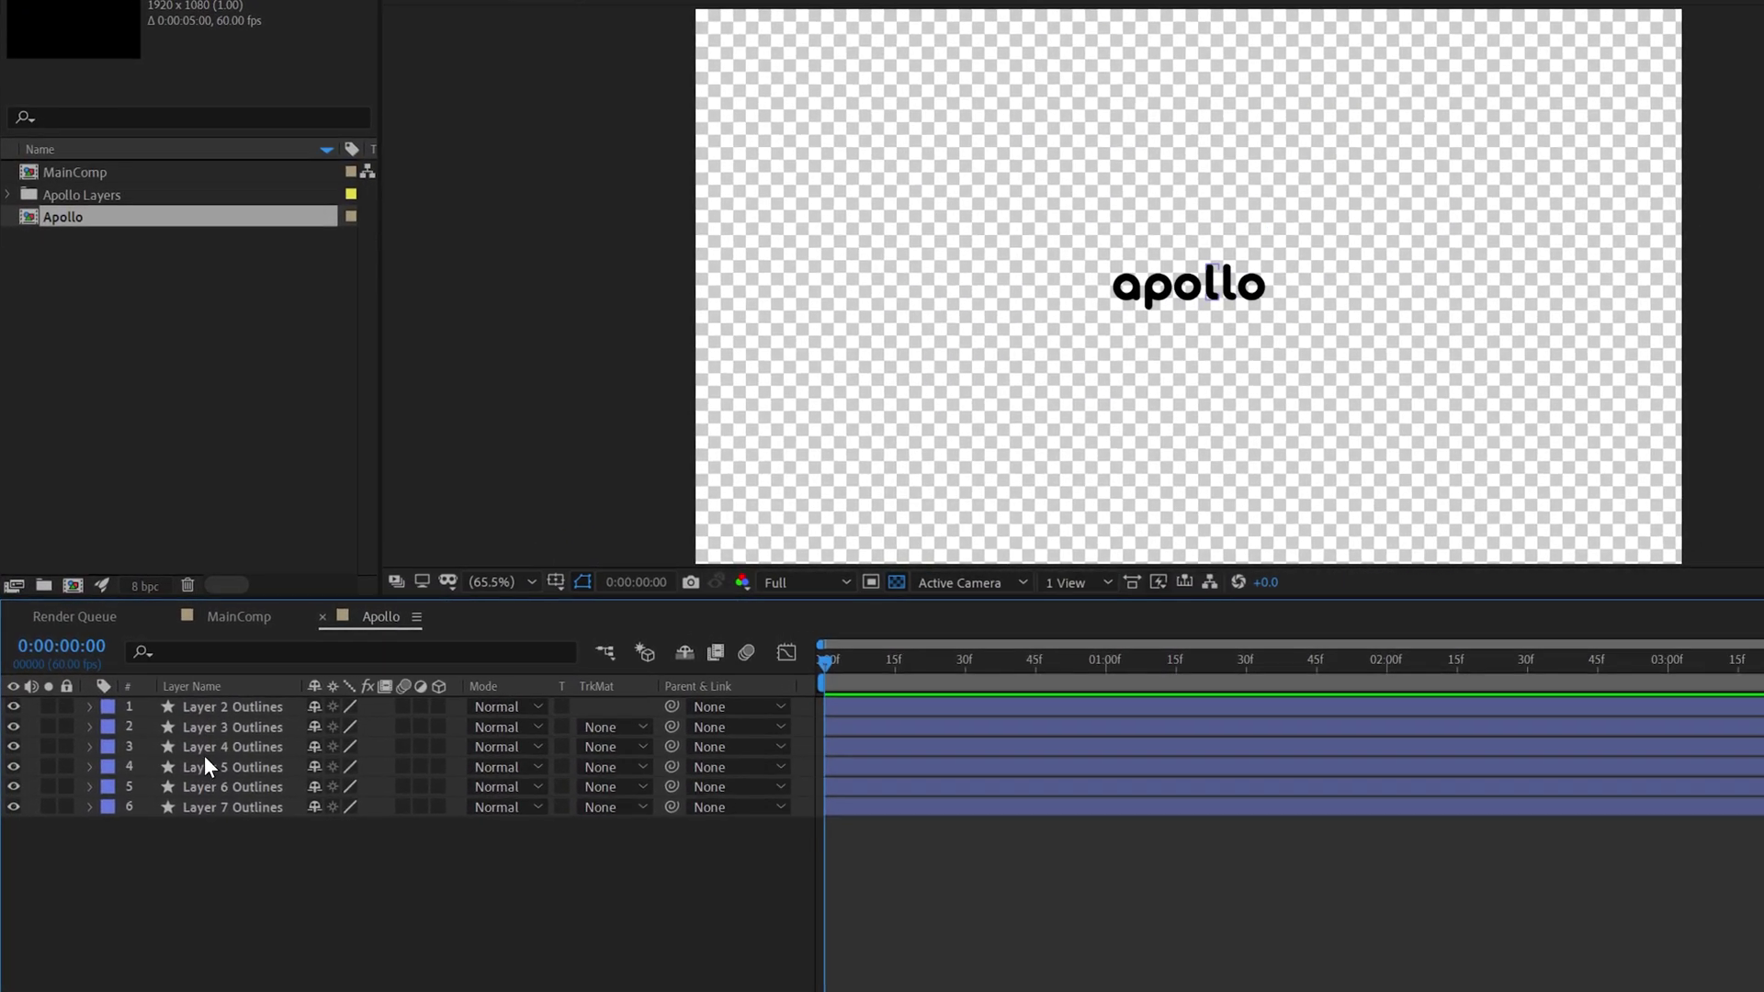
Add a new Null Object layer to the Apollo composition.
left_click_drag(163, 783, 190, 695)
left_click_drag(268, 777, 272, 713)
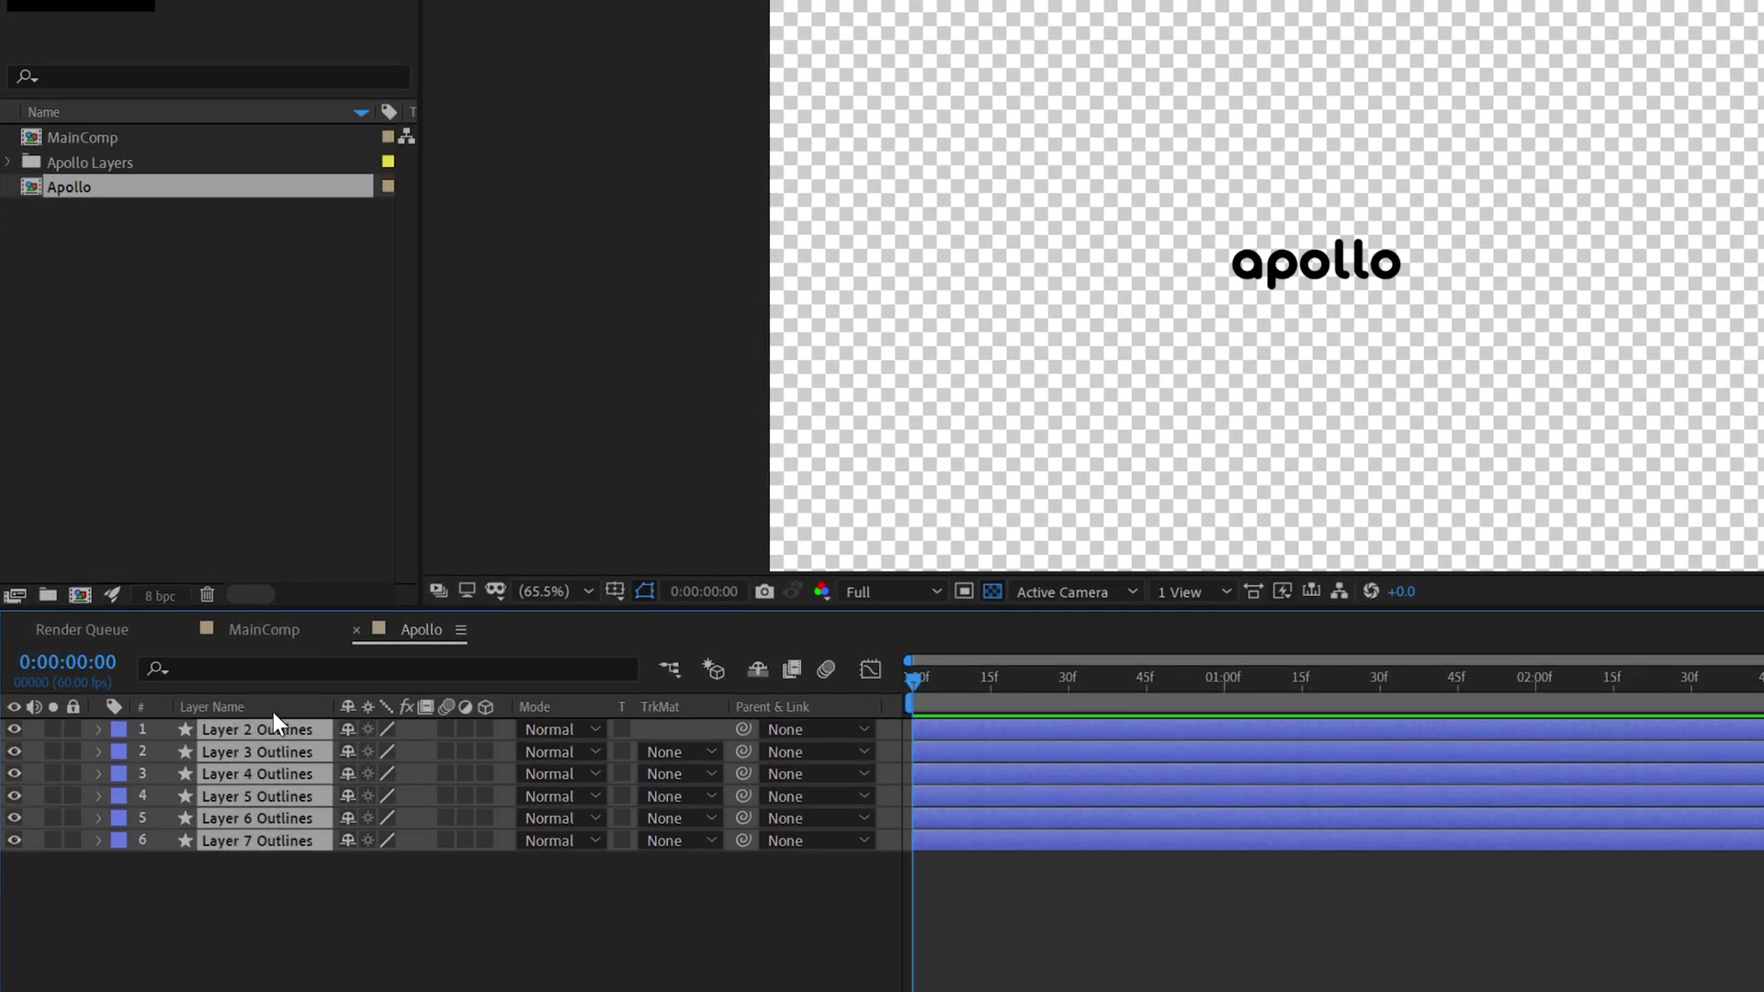
right_click(221, 910)
mouse_move(327, 650)
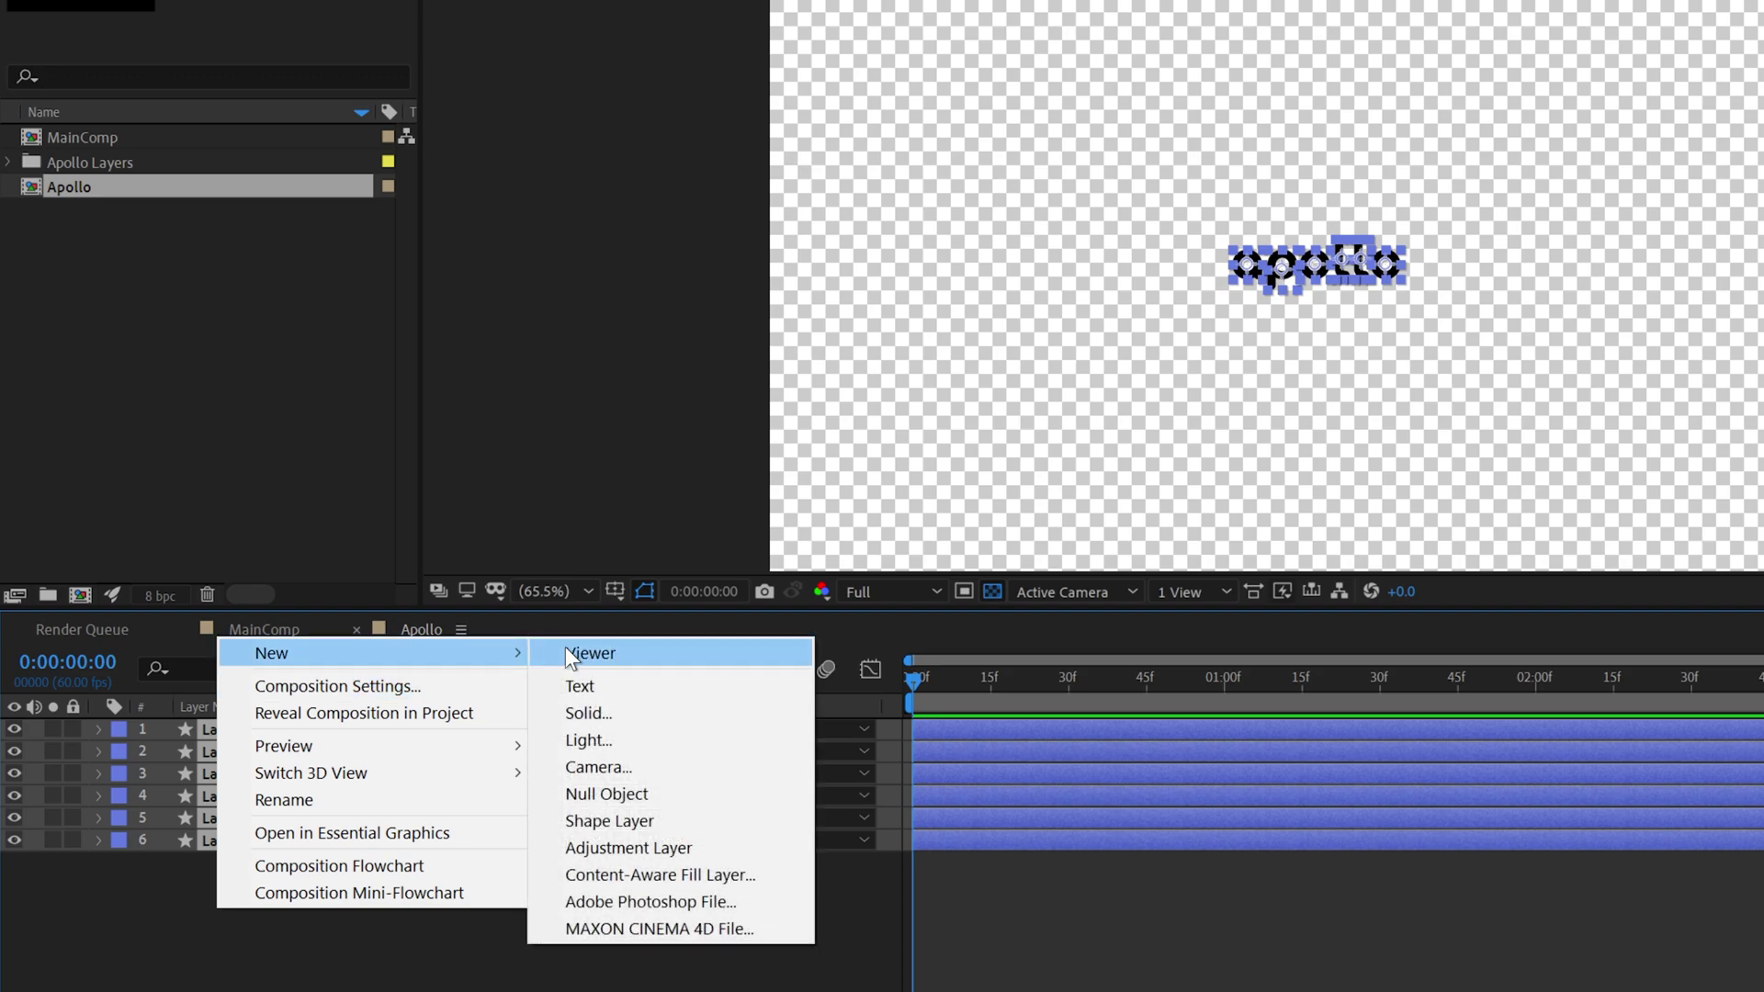
left_click(632, 787)
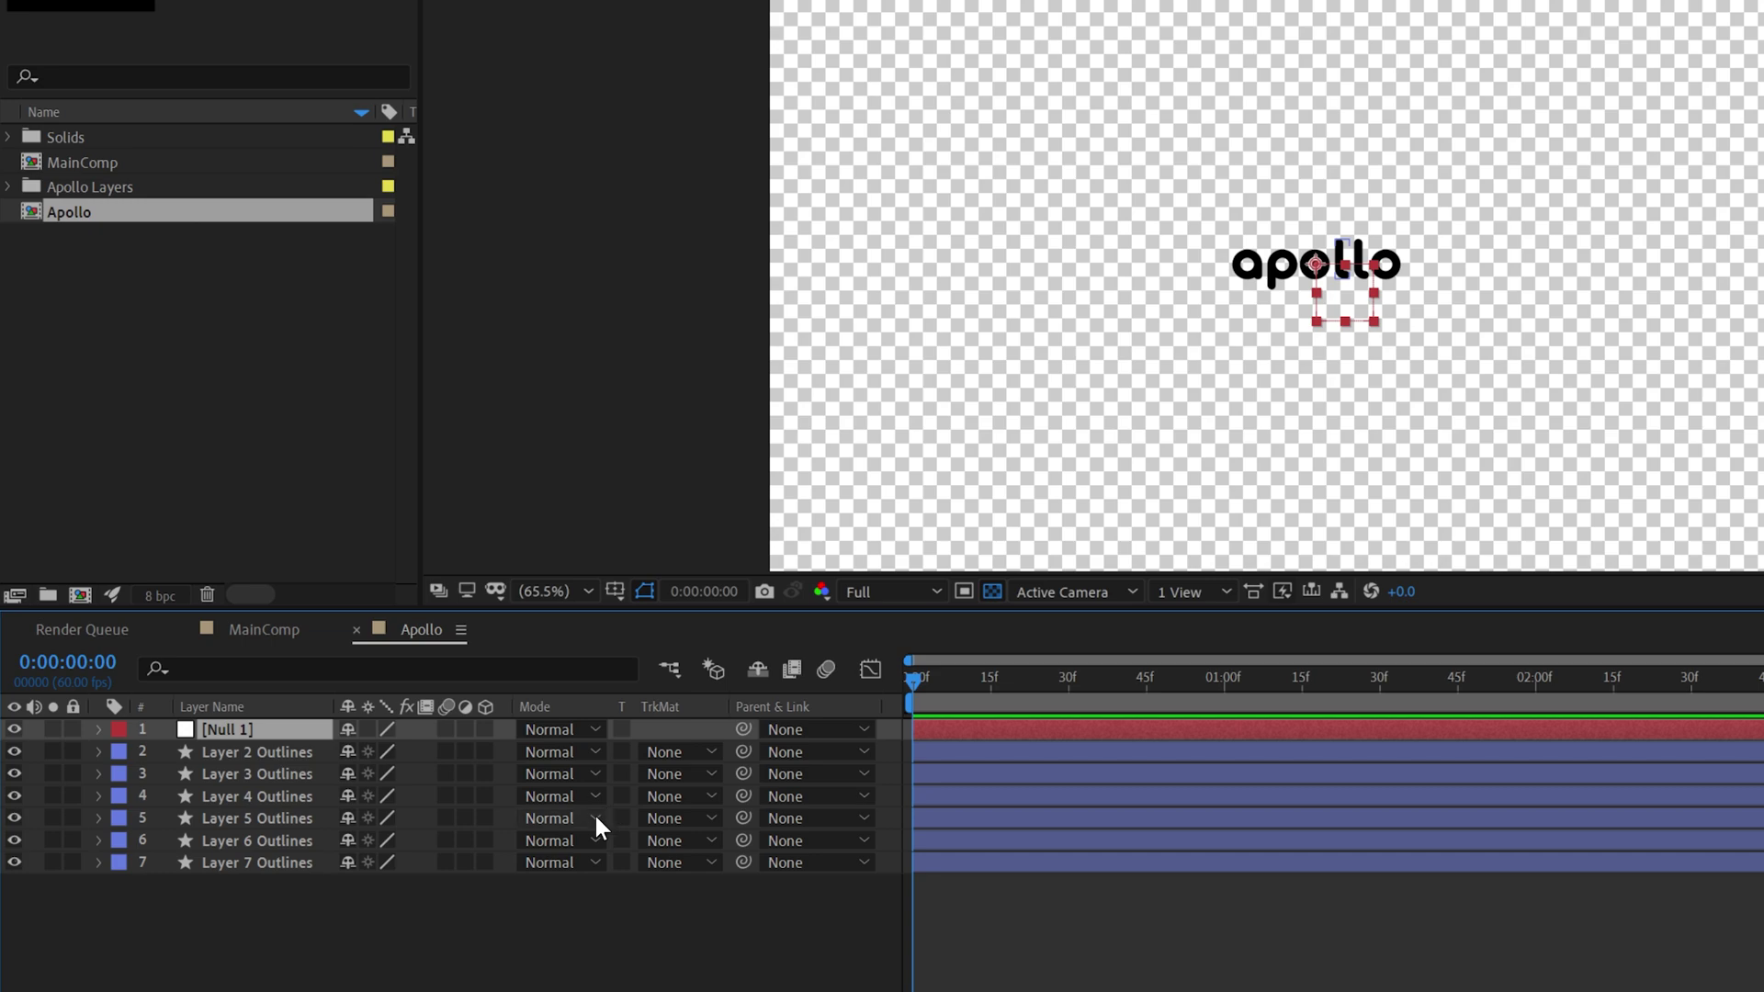
Parent all six Outlines layers to 1. Null 1.
left_click_drag(219, 907, 285, 755)
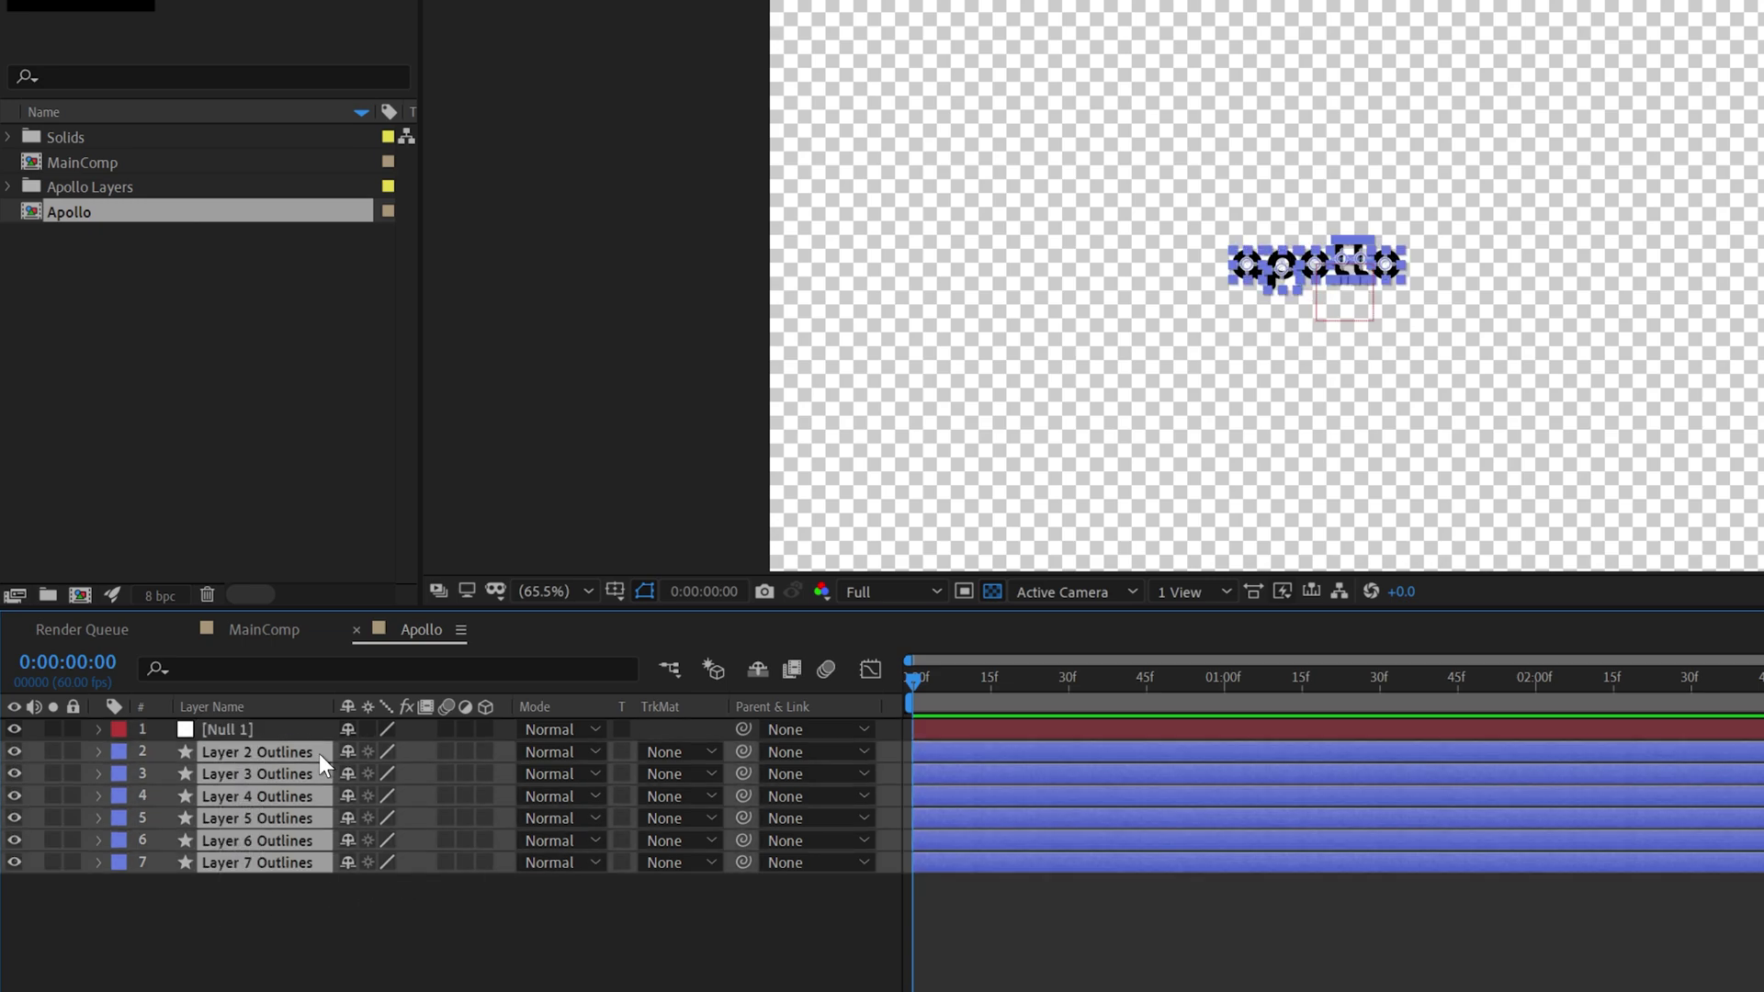
left_click(783, 752)
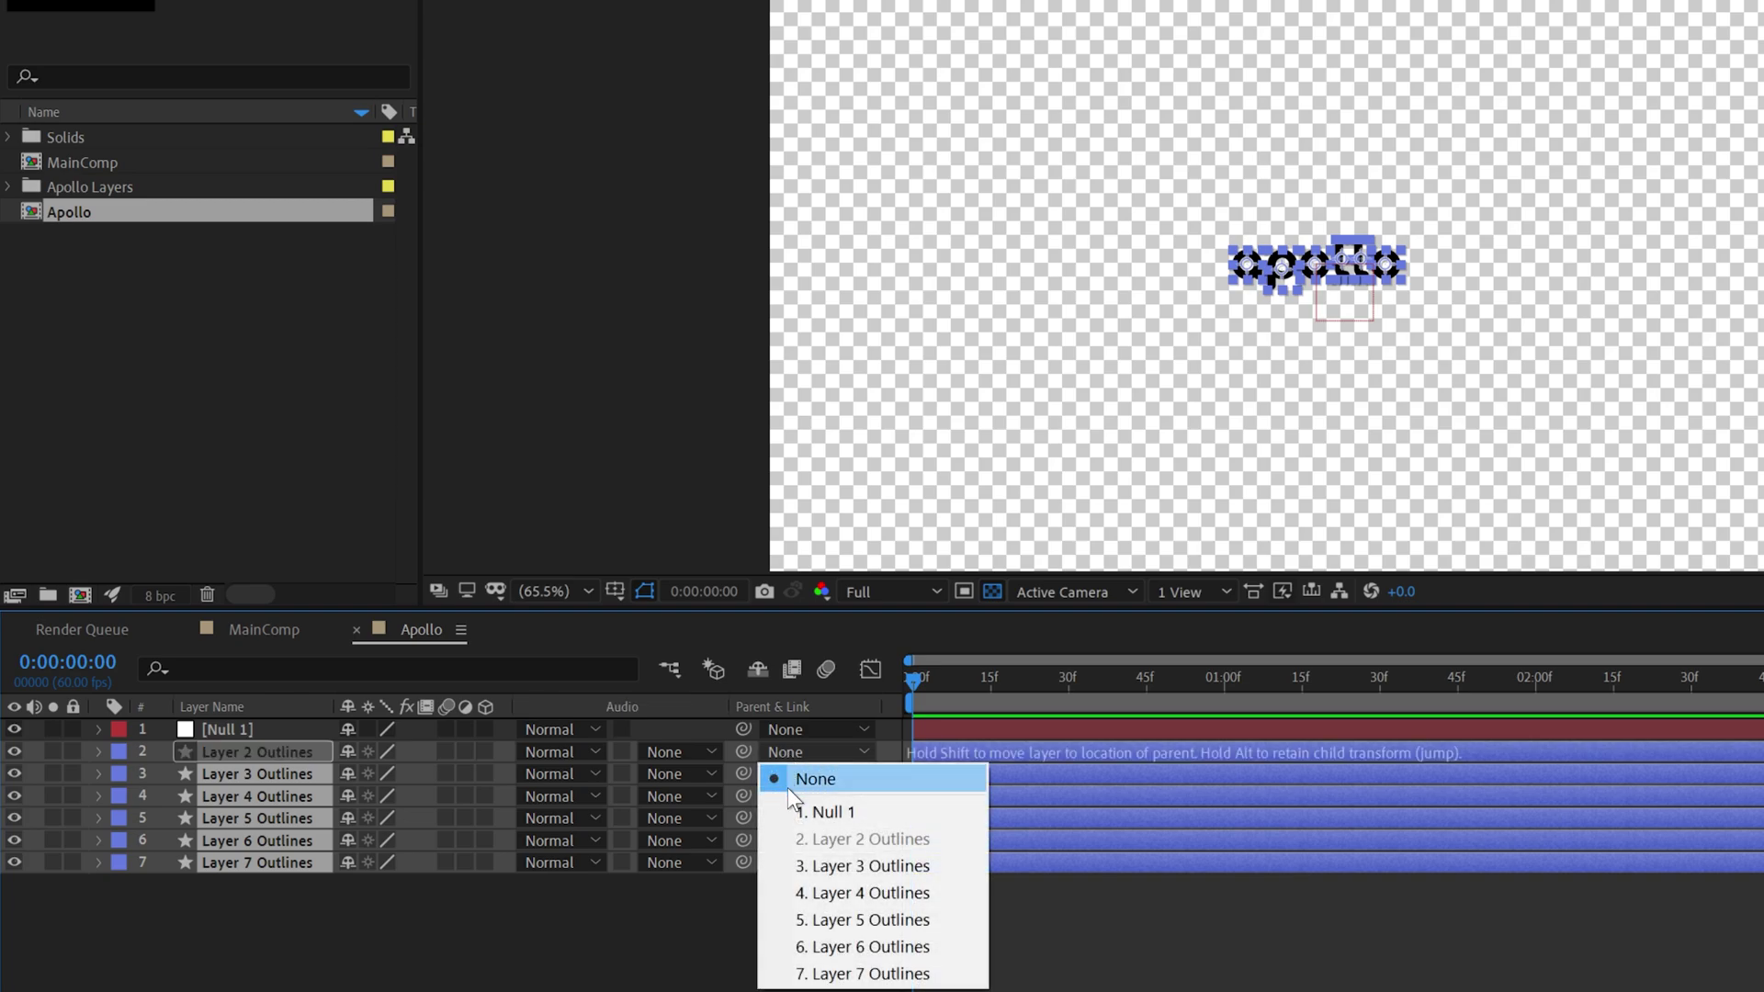
left_click(795, 813)
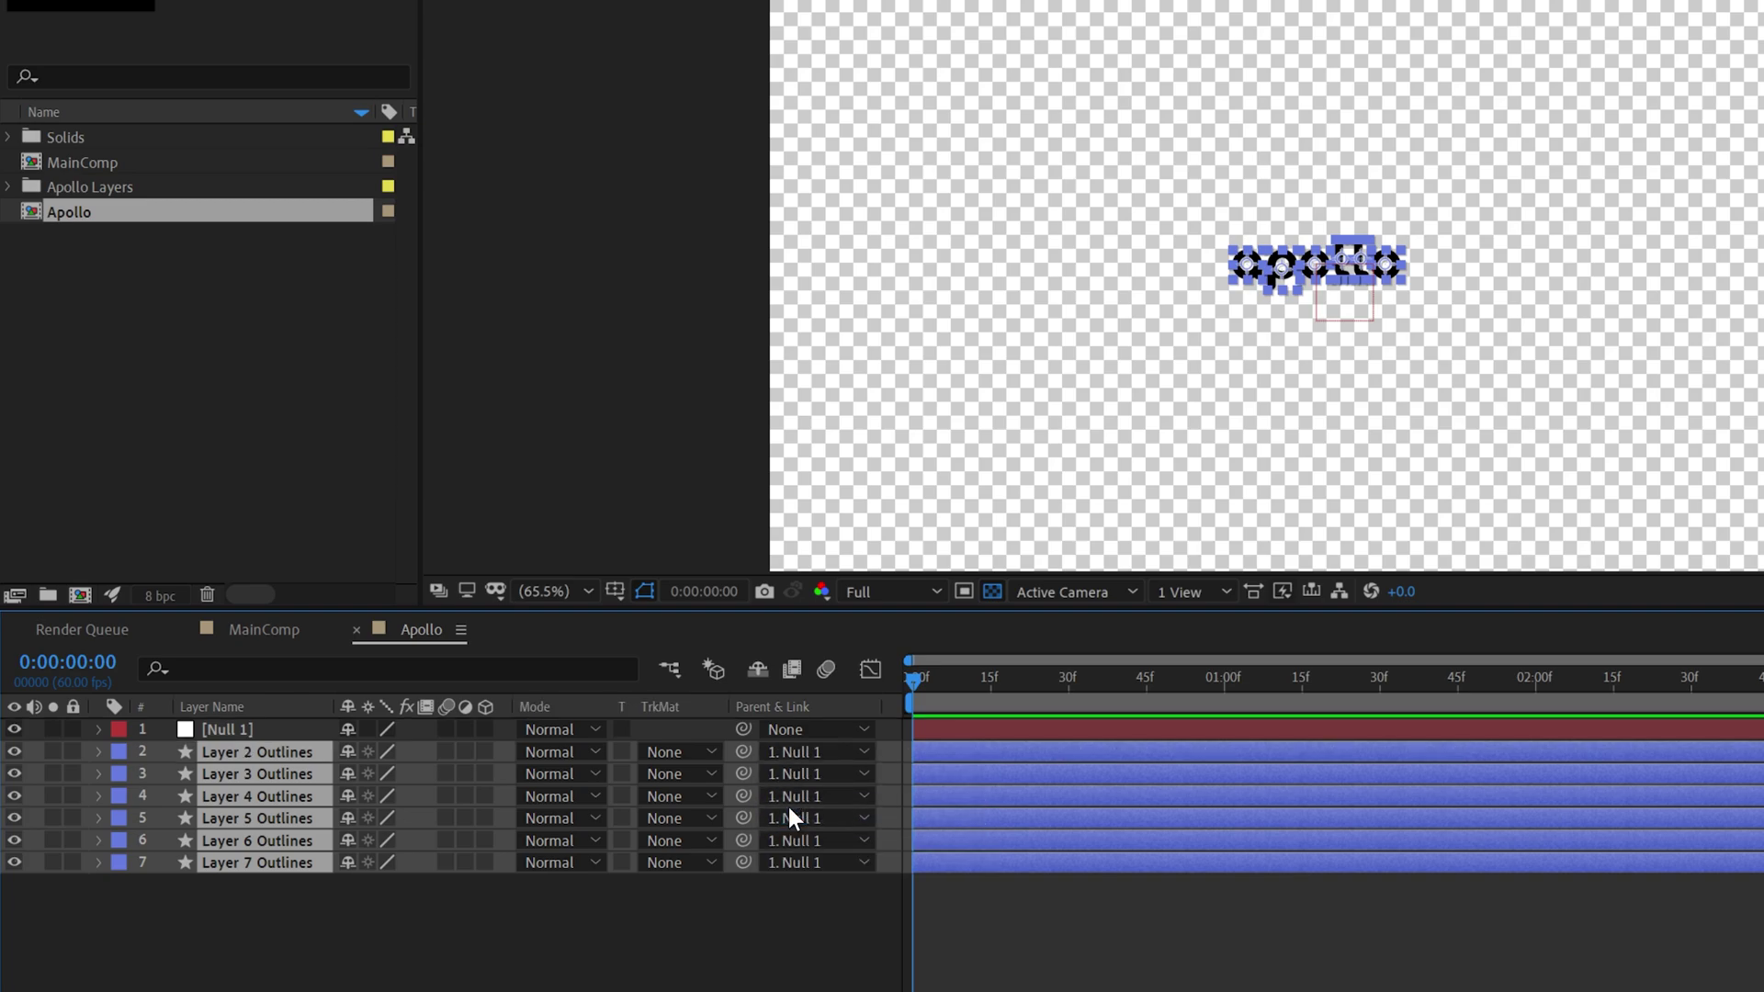
Set Null 1's Scale to 250%, then zoom the viewer out to 50%.
left_click(213, 730)
key("s")
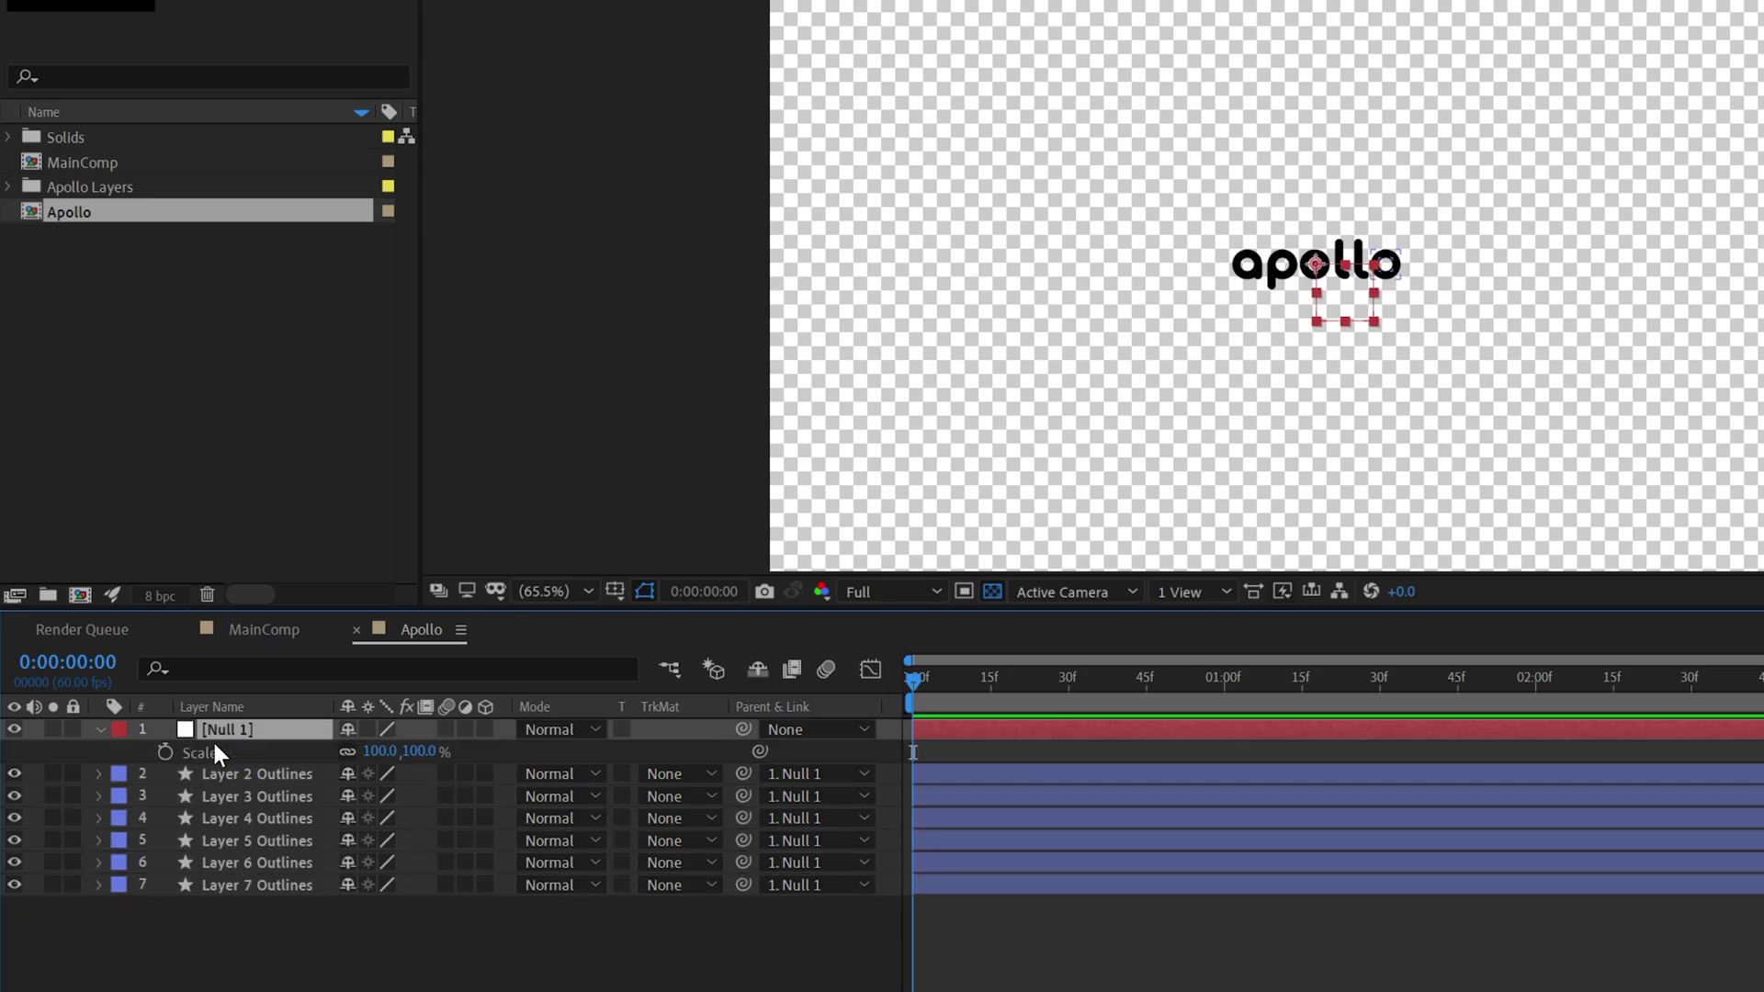
left_click(380, 751)
type("250")
key("Return")
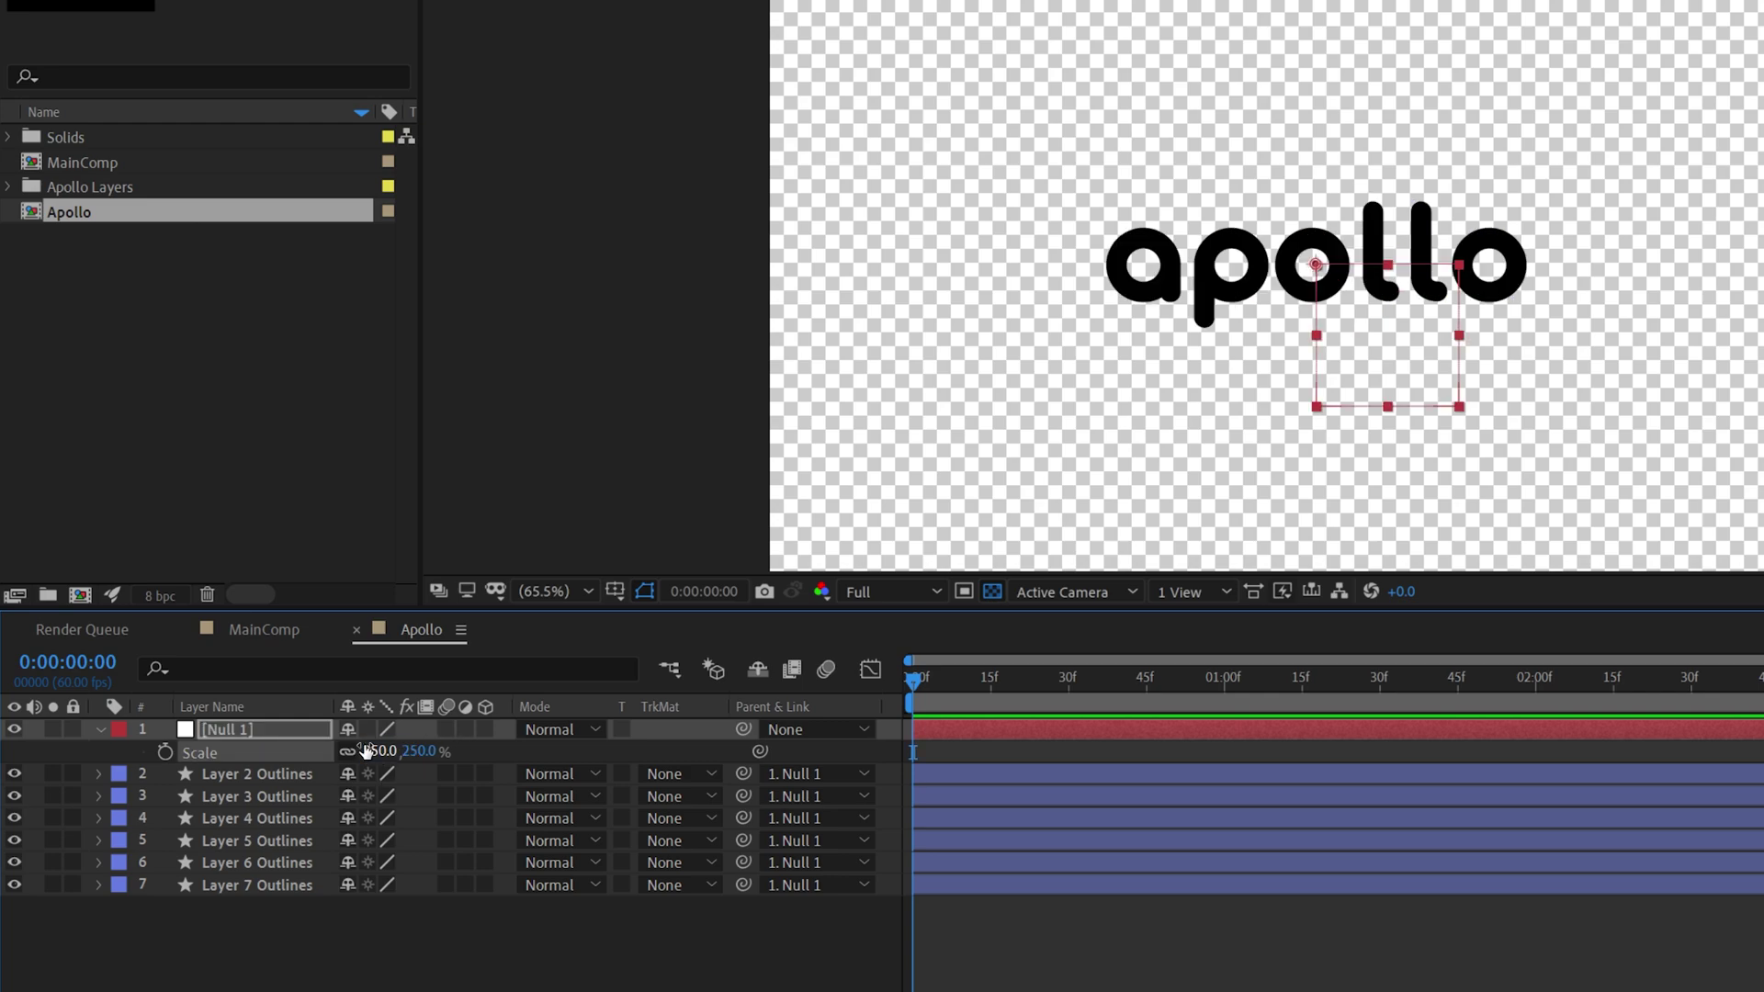
left_click(100, 727)
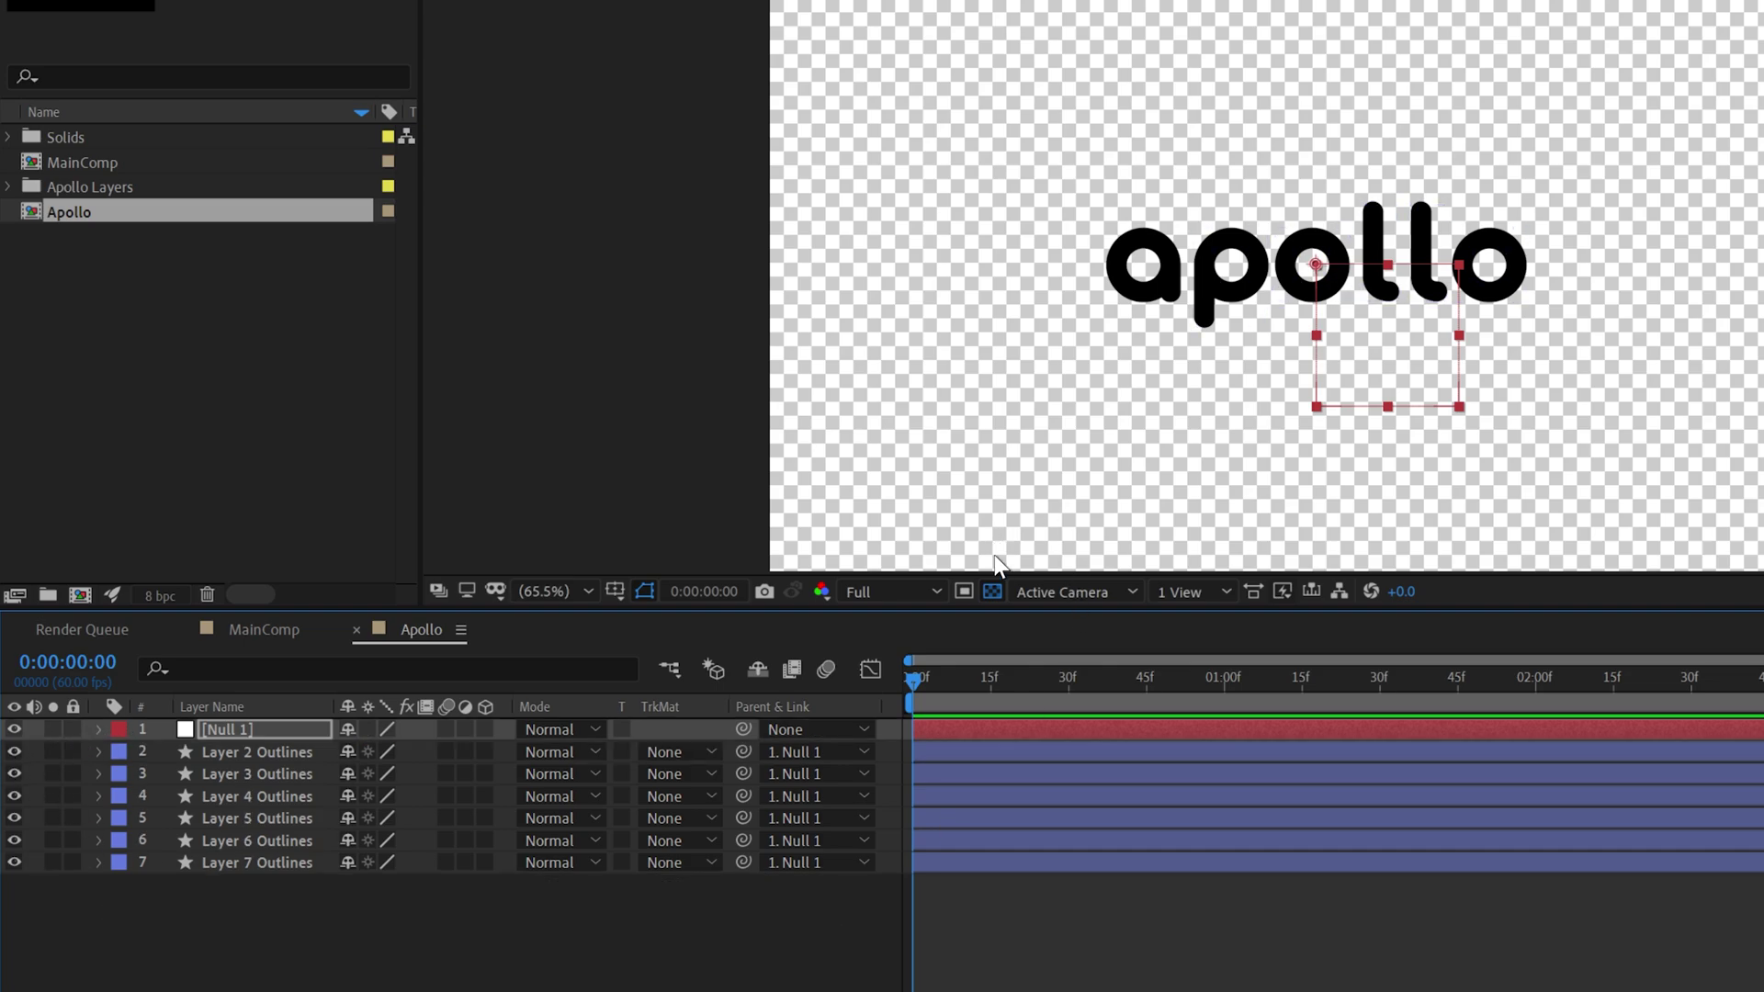
key("comma")
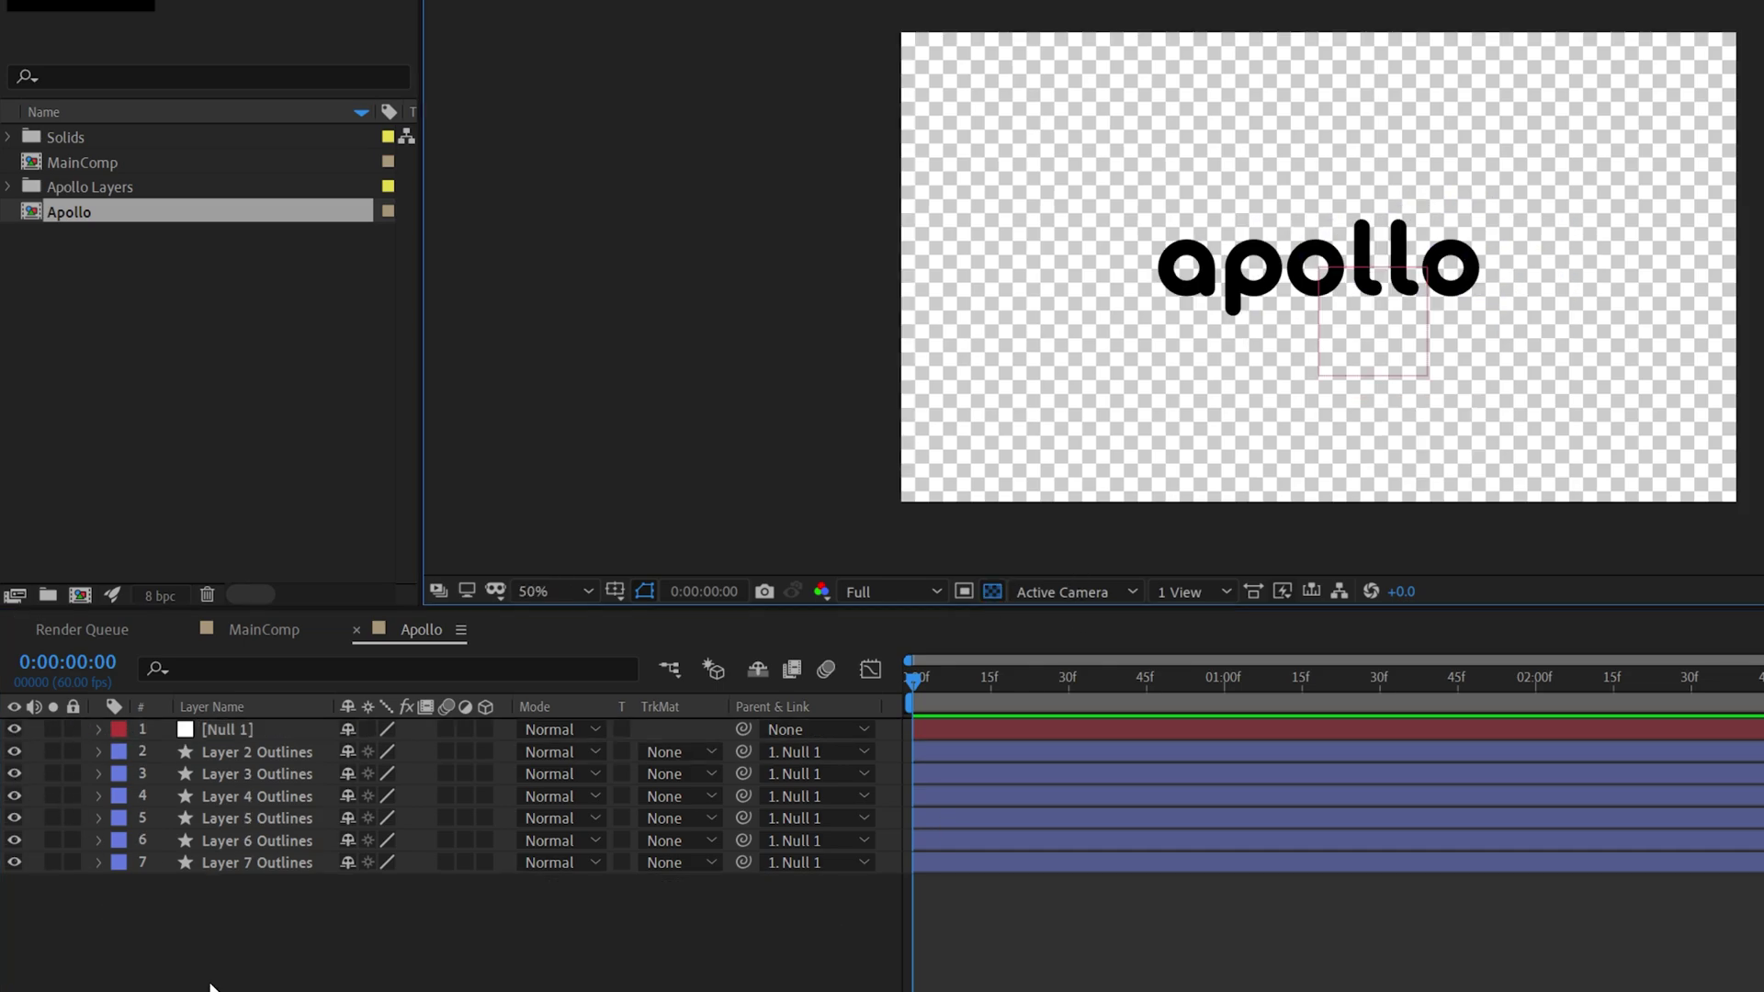
Rename the outline layers bottom to top as a, p, o, l, l, o.
left_click(241, 863)
key("Return")
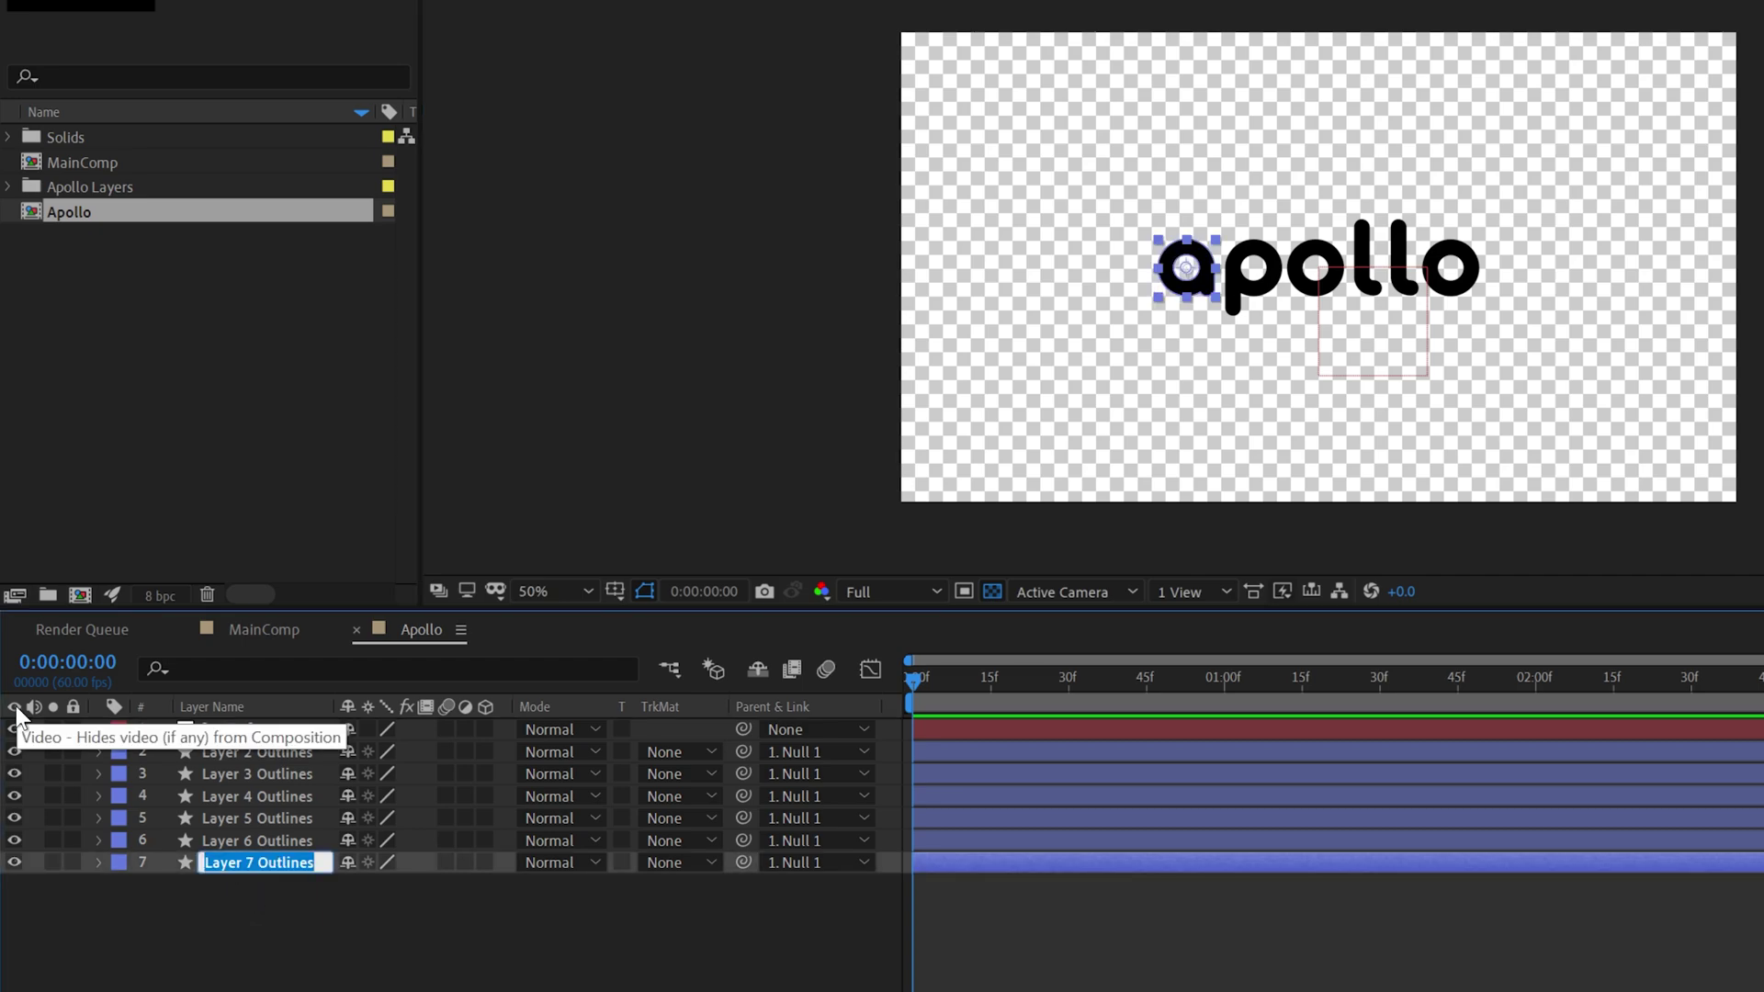
type("a")
key("Return")
key("ctrl+Up")
key("Return")
type("p")
key("Return")
key("ctrl+Up")
key("Return")
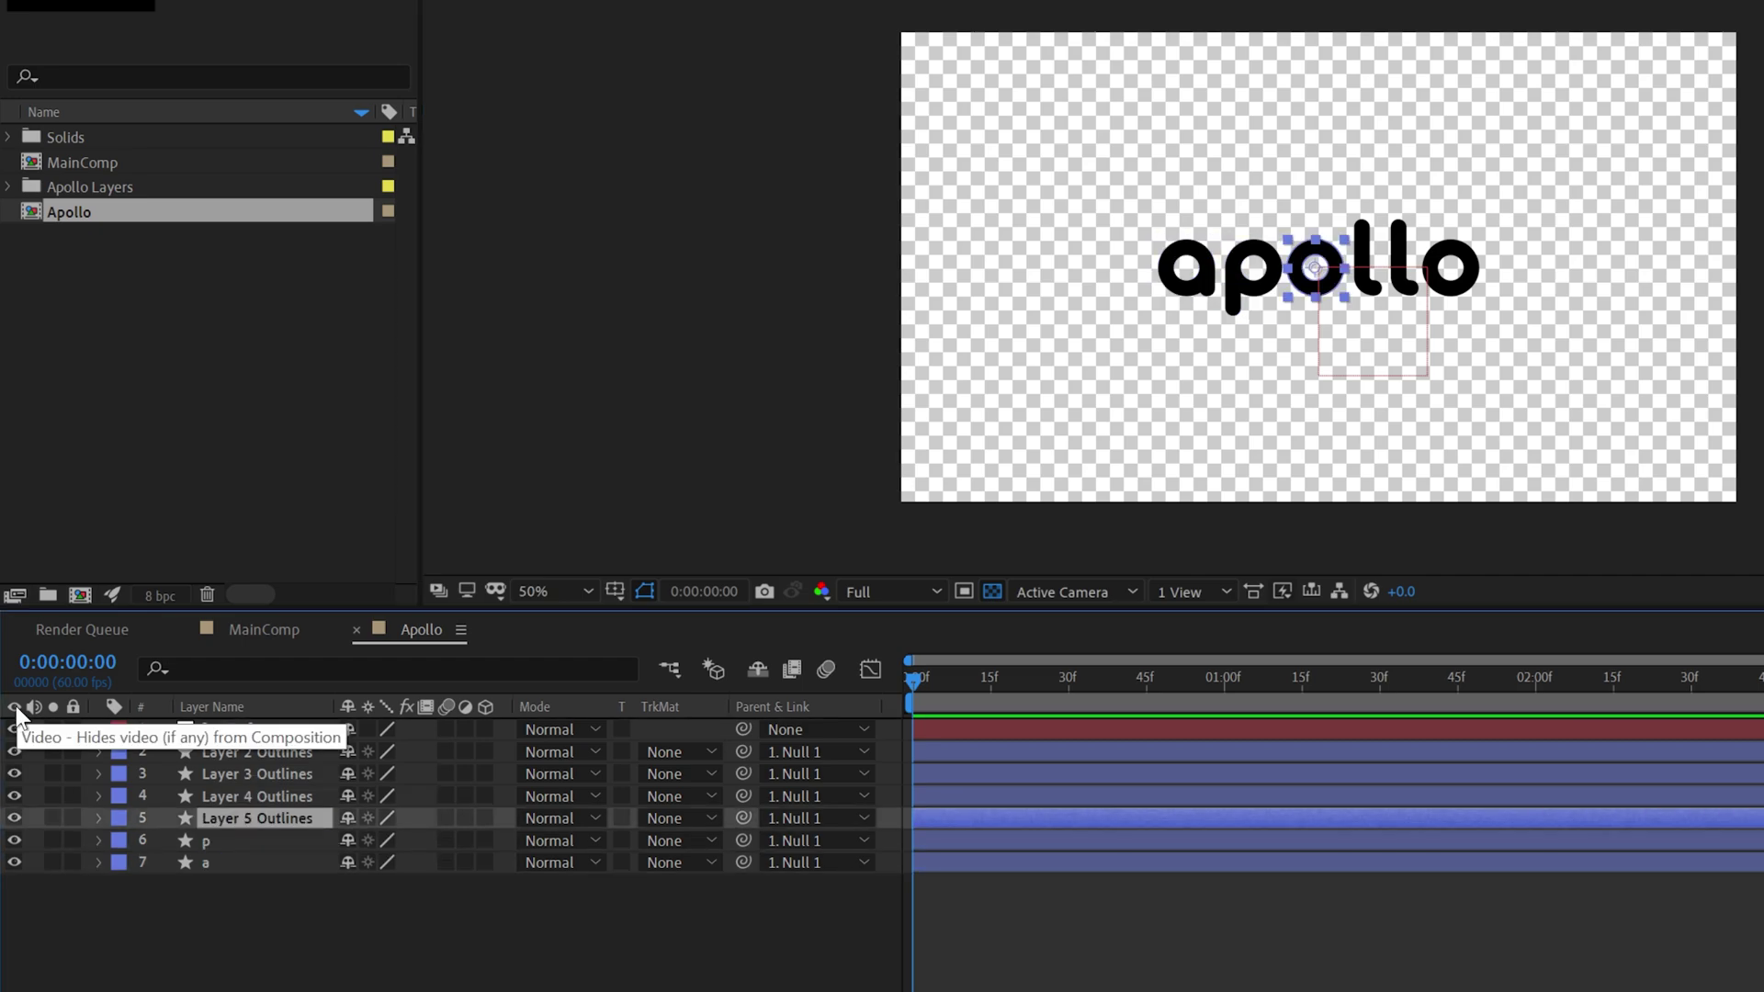
type("o")
key("Return")
key("ctrl+Up")
key("Return")
type("l")
key("Return")
key("ctrl+Up")
key("Return")
type("l")
key("Return")
key("ctrl+Up")
key("Return")
type("o")
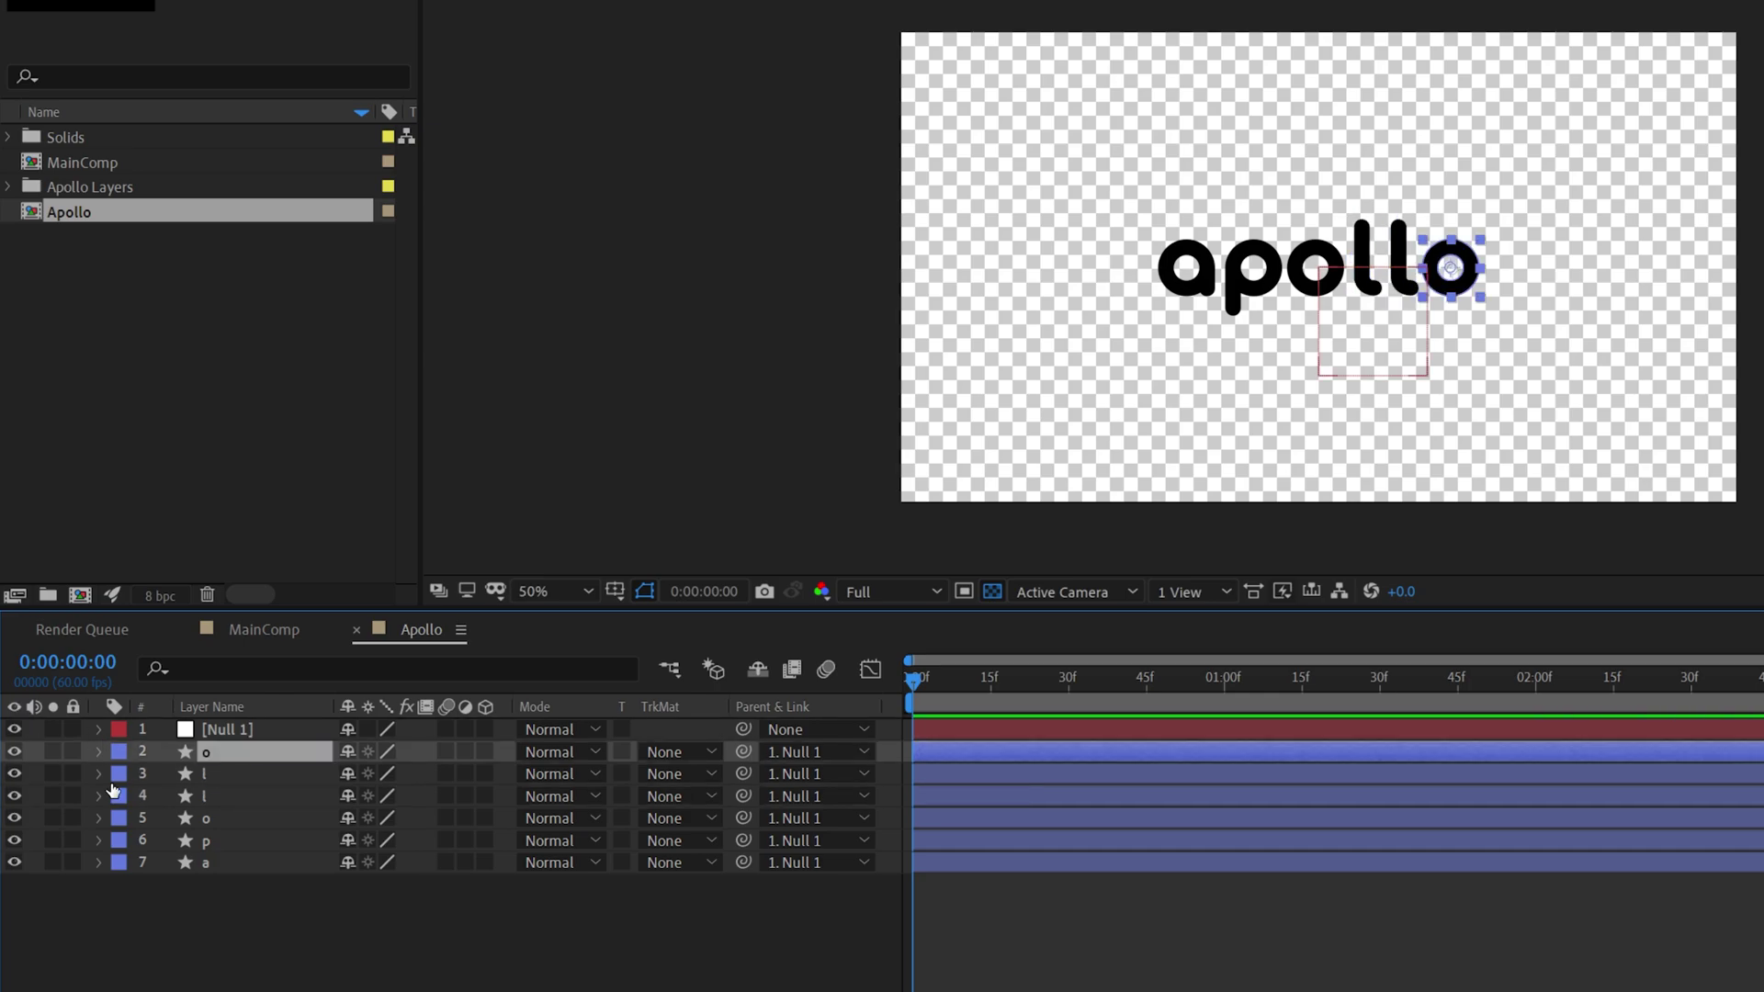
Set the fill of all six letter layers to white.
left_click_drag(300, 916, 239, 763)
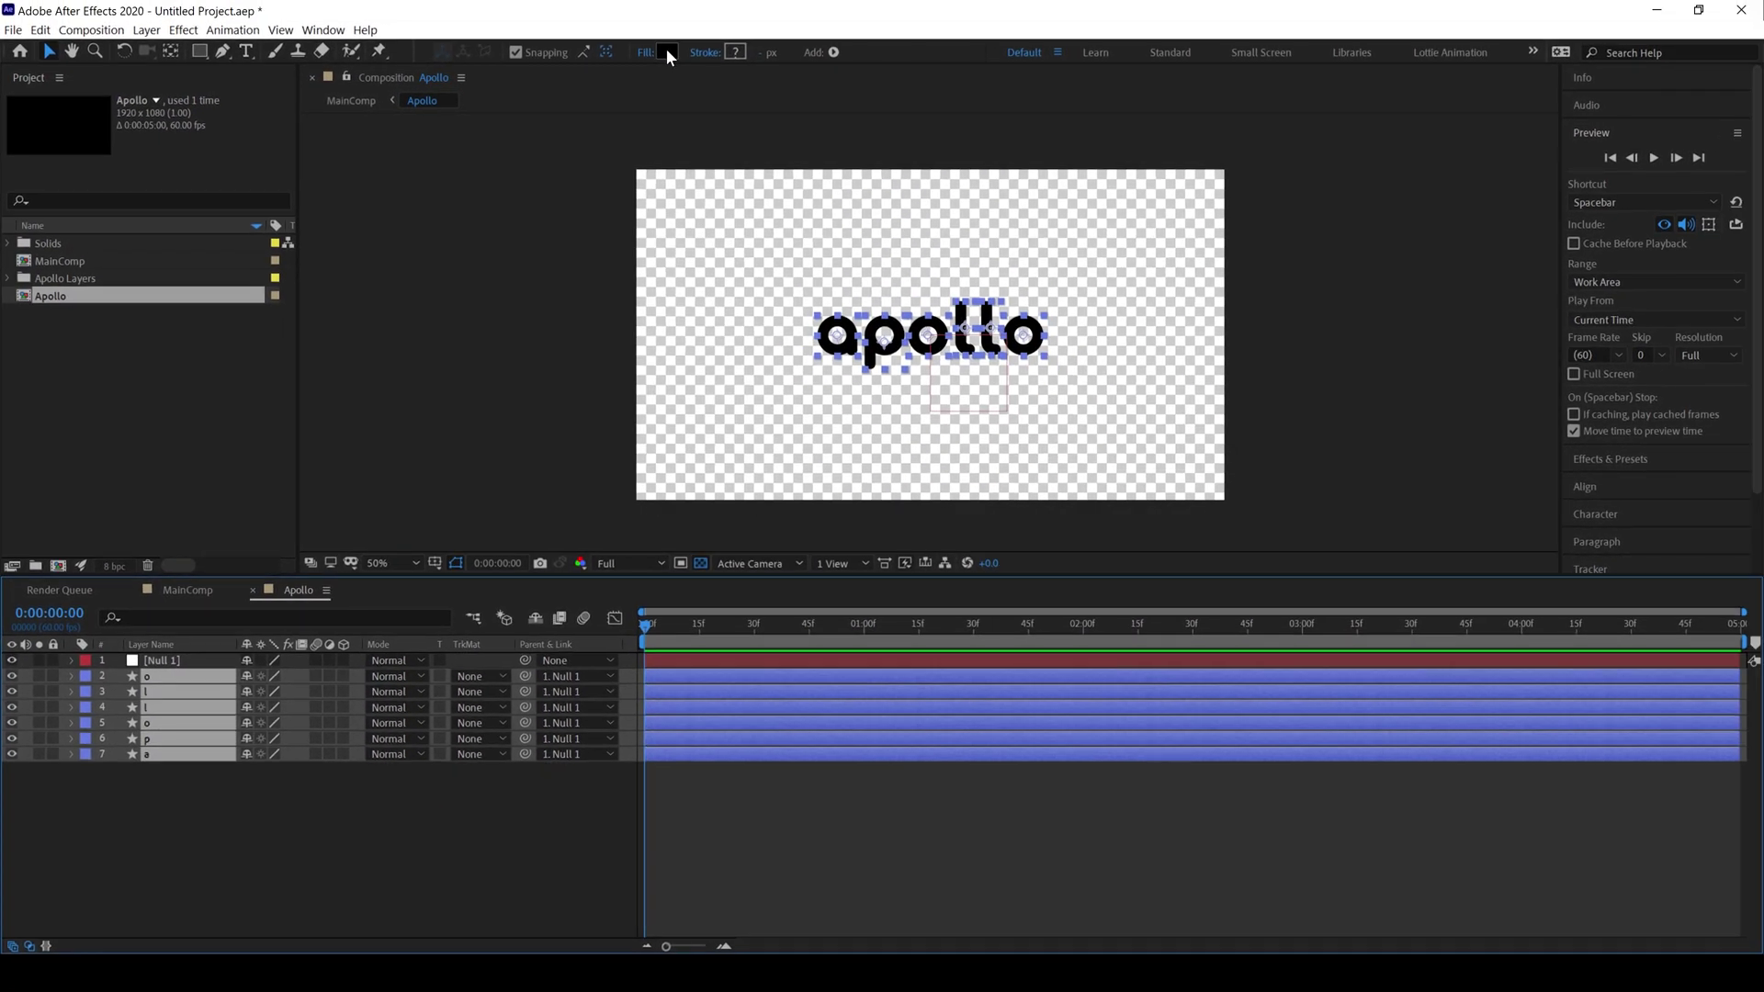
left_click(740, 5)
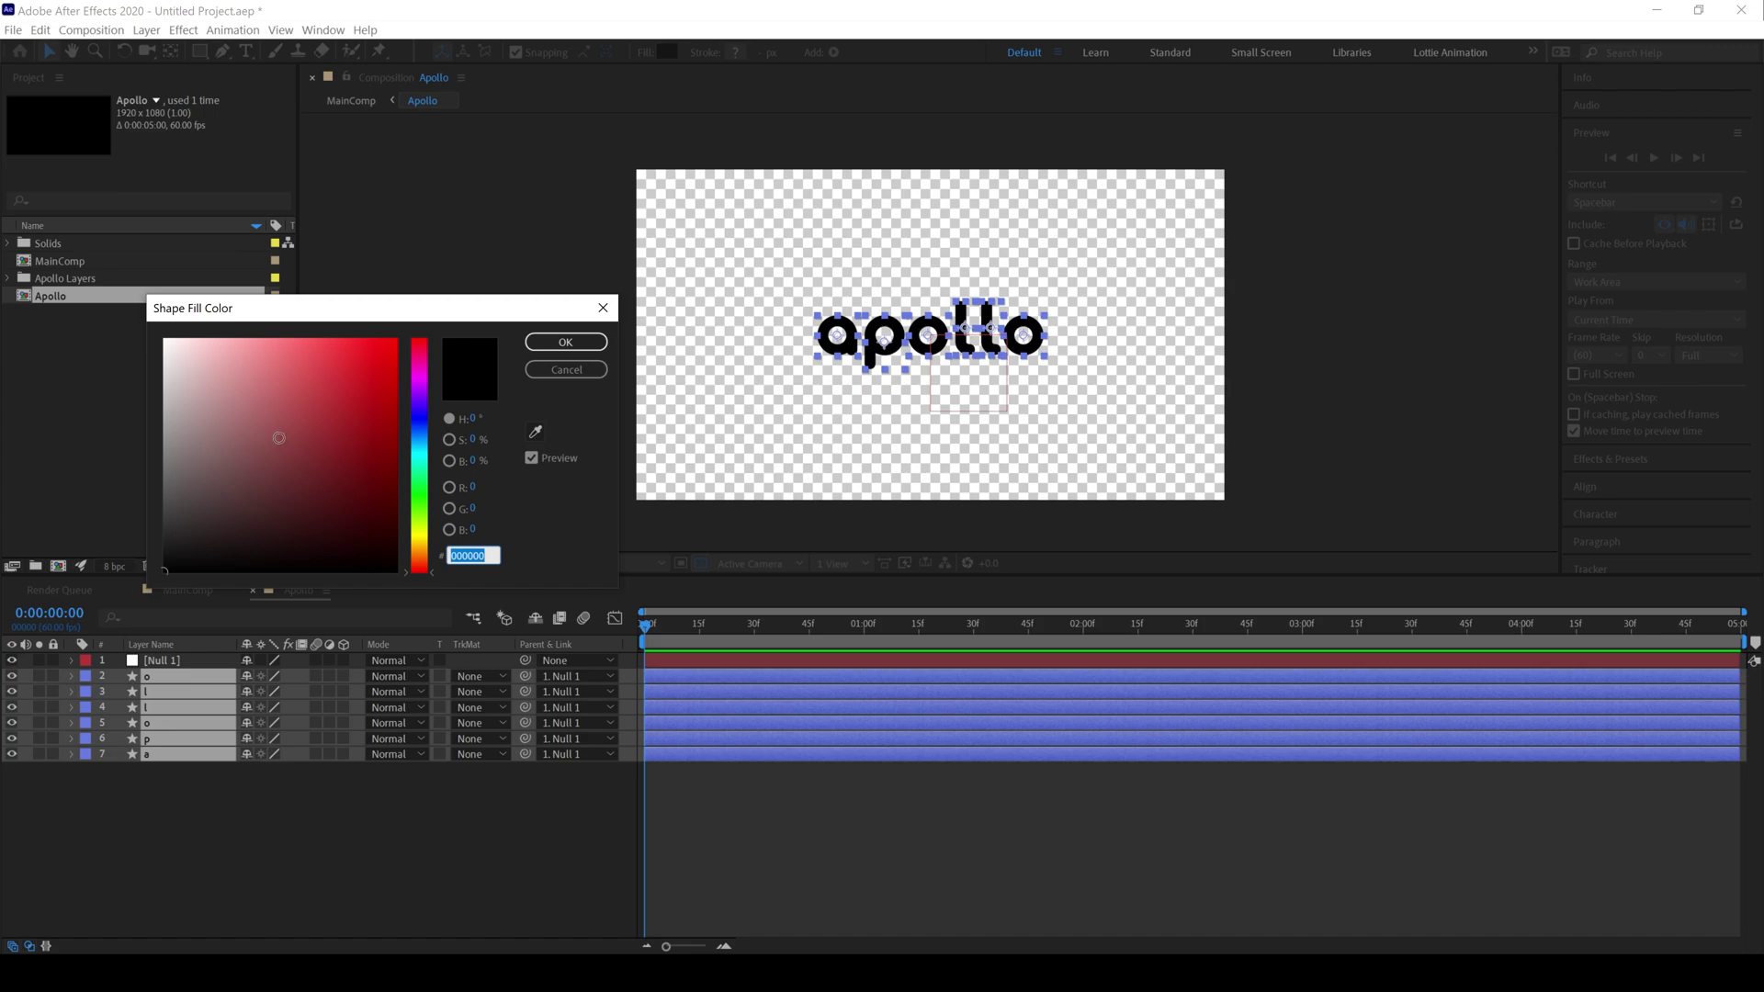
left_click_drag(304, 420, 167, 290)
left_click(565, 341)
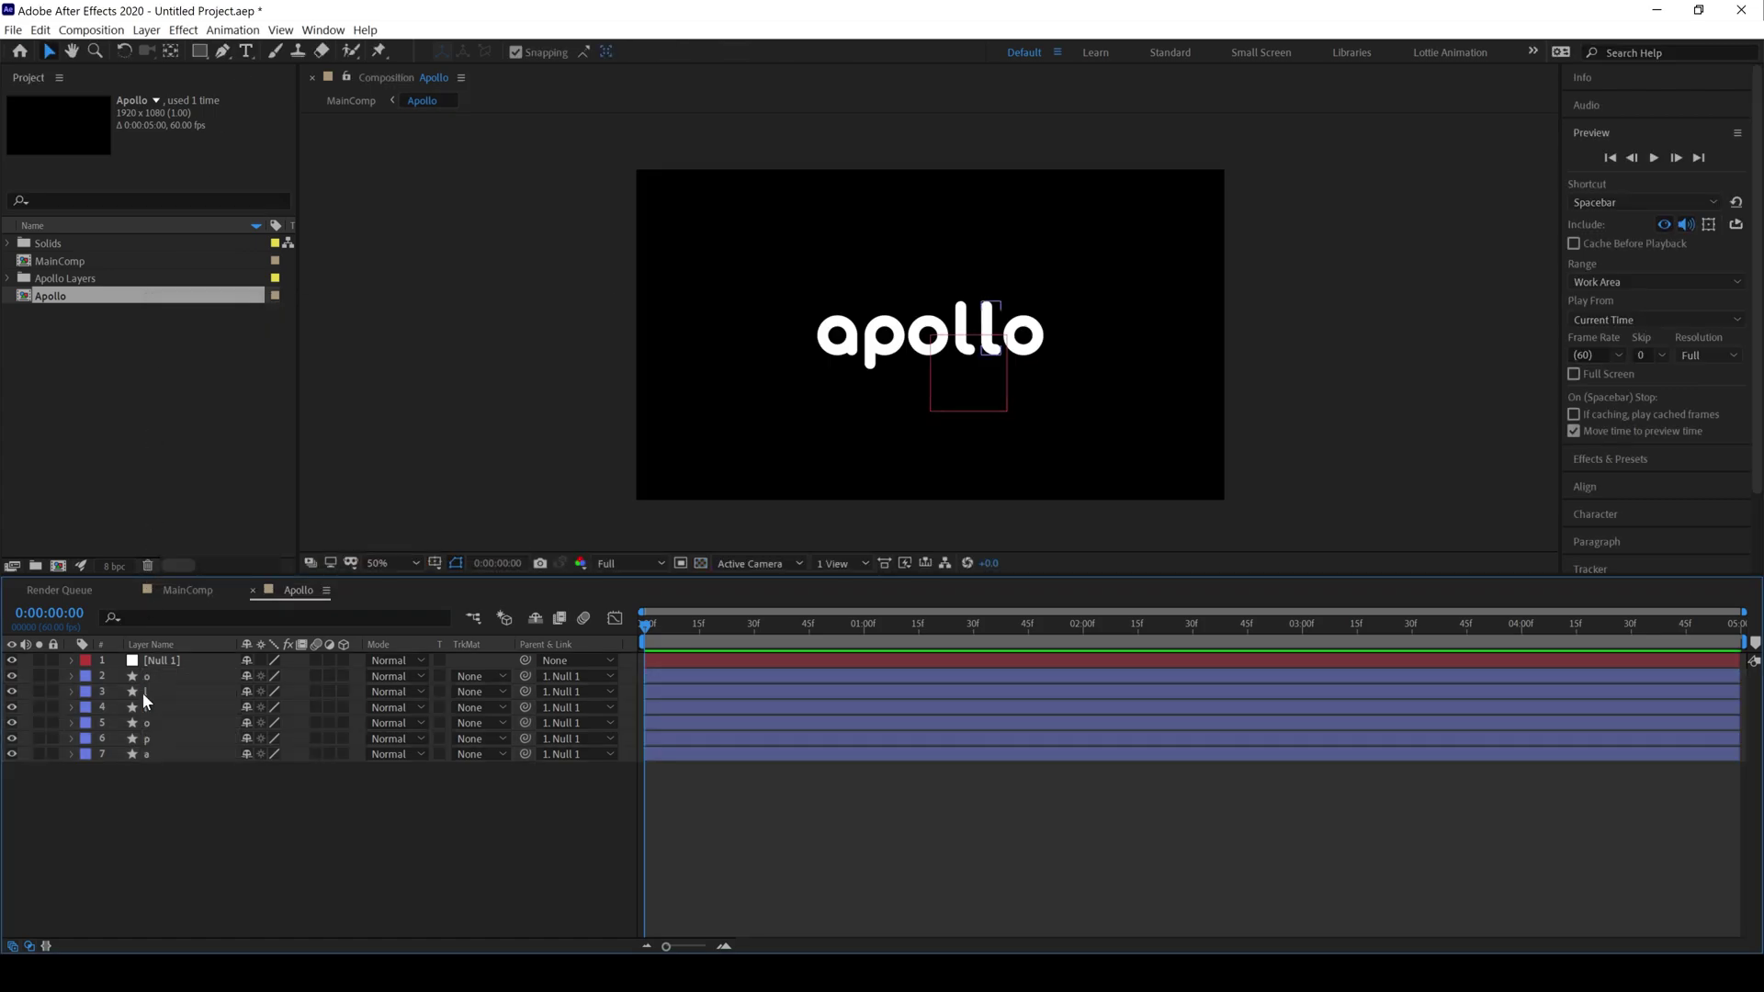
Delete the Null 1 layer.
left_click(175, 661)
key("Delete")
left_click(224, 49)
At 100% zoom, draw a curved two-point arc from left of the logo to the letter a.
left_click(393, 563)
left_click(393, 767)
left_click(599, 377)
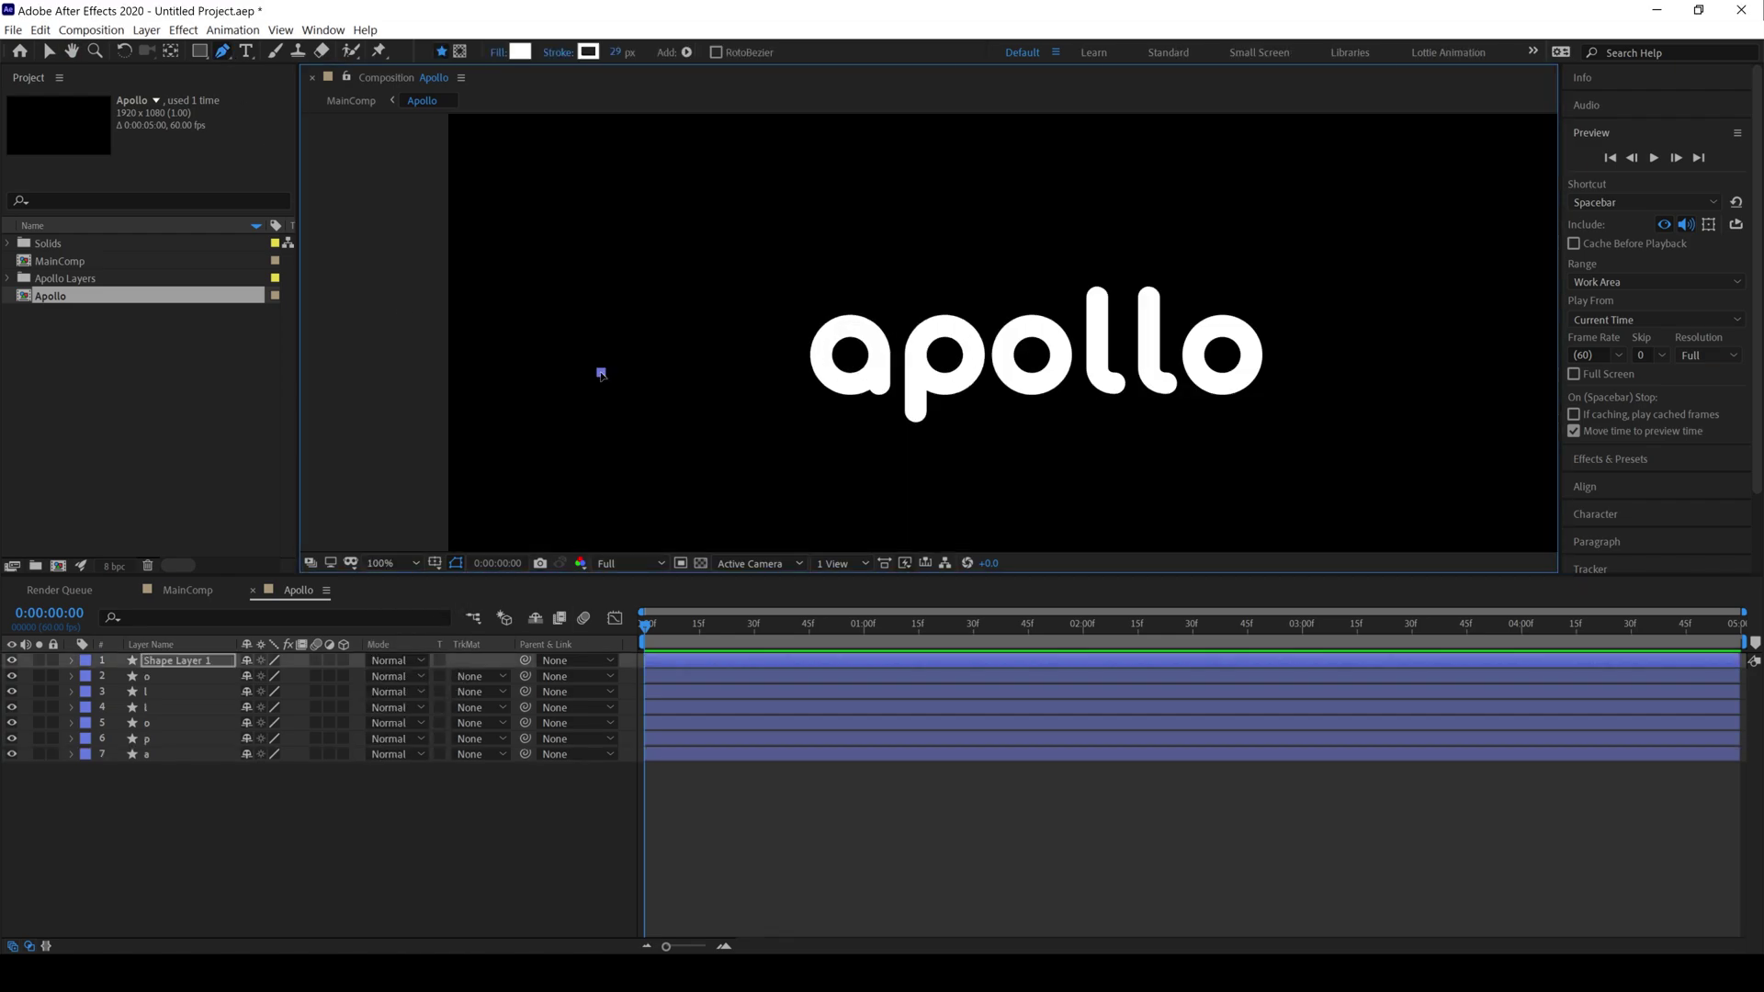
left_click_drag(602, 379, 652, 248)
left_click_drag(852, 361, 893, 464)
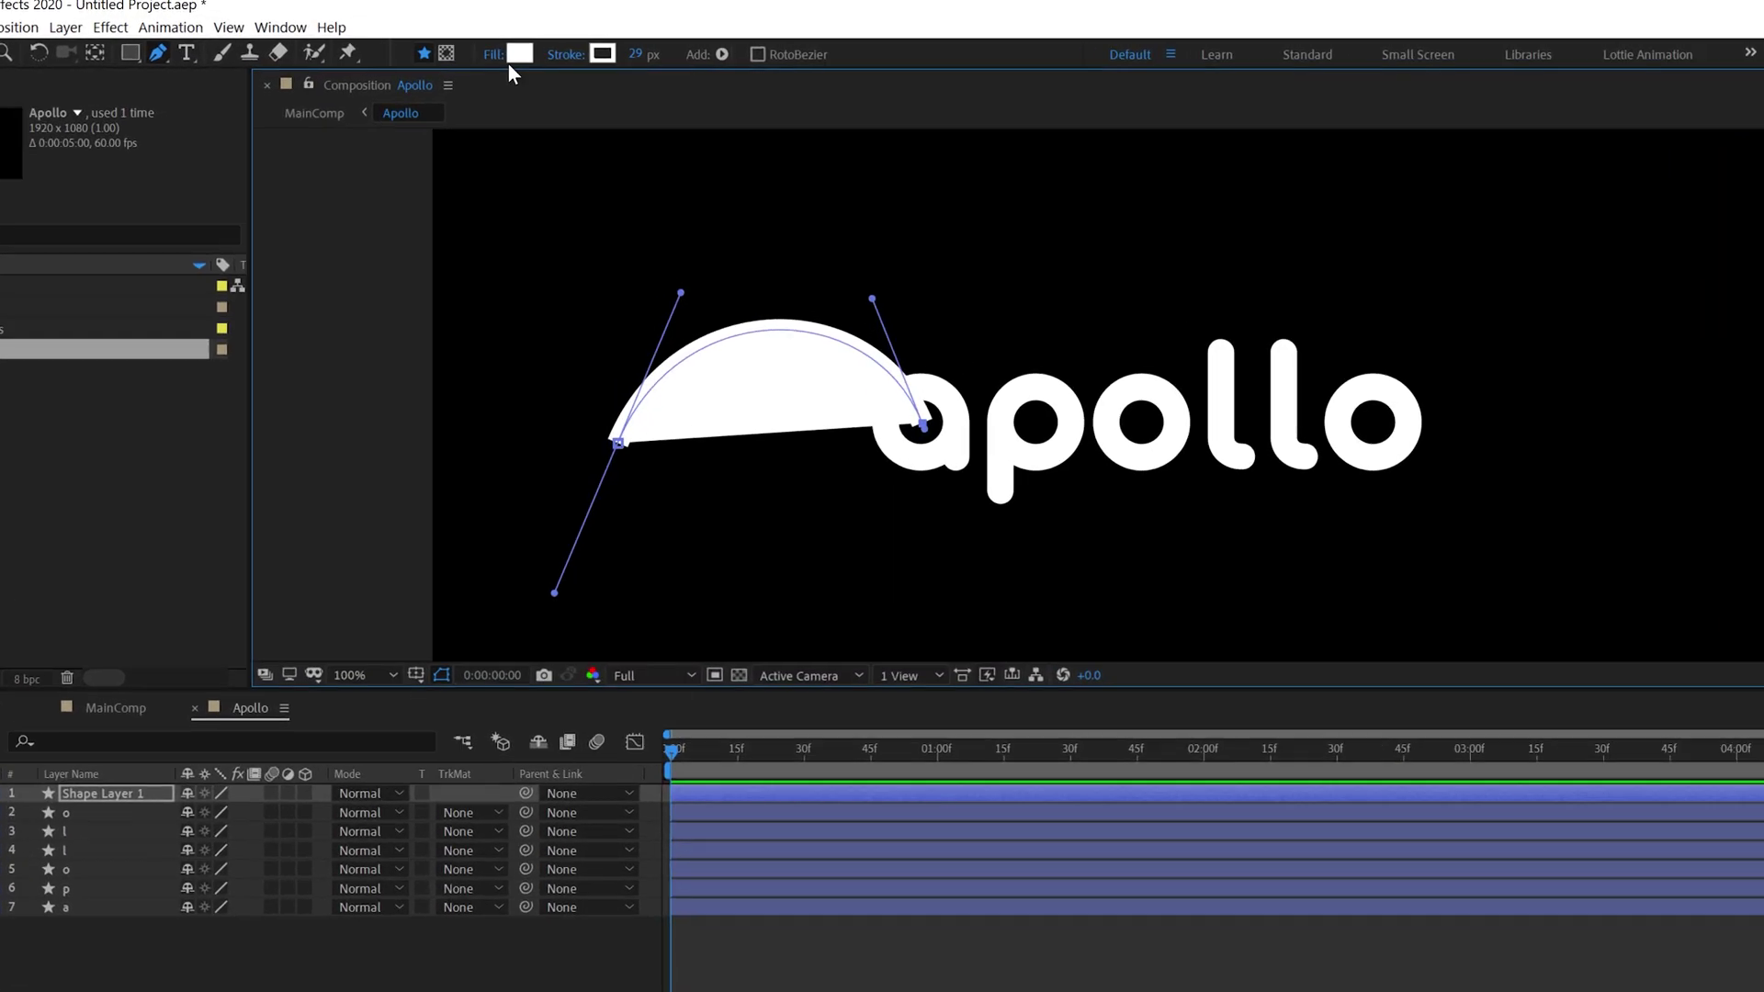
Set the arc's fill to None and rename its layer A-Line.
left_click(509, 62)
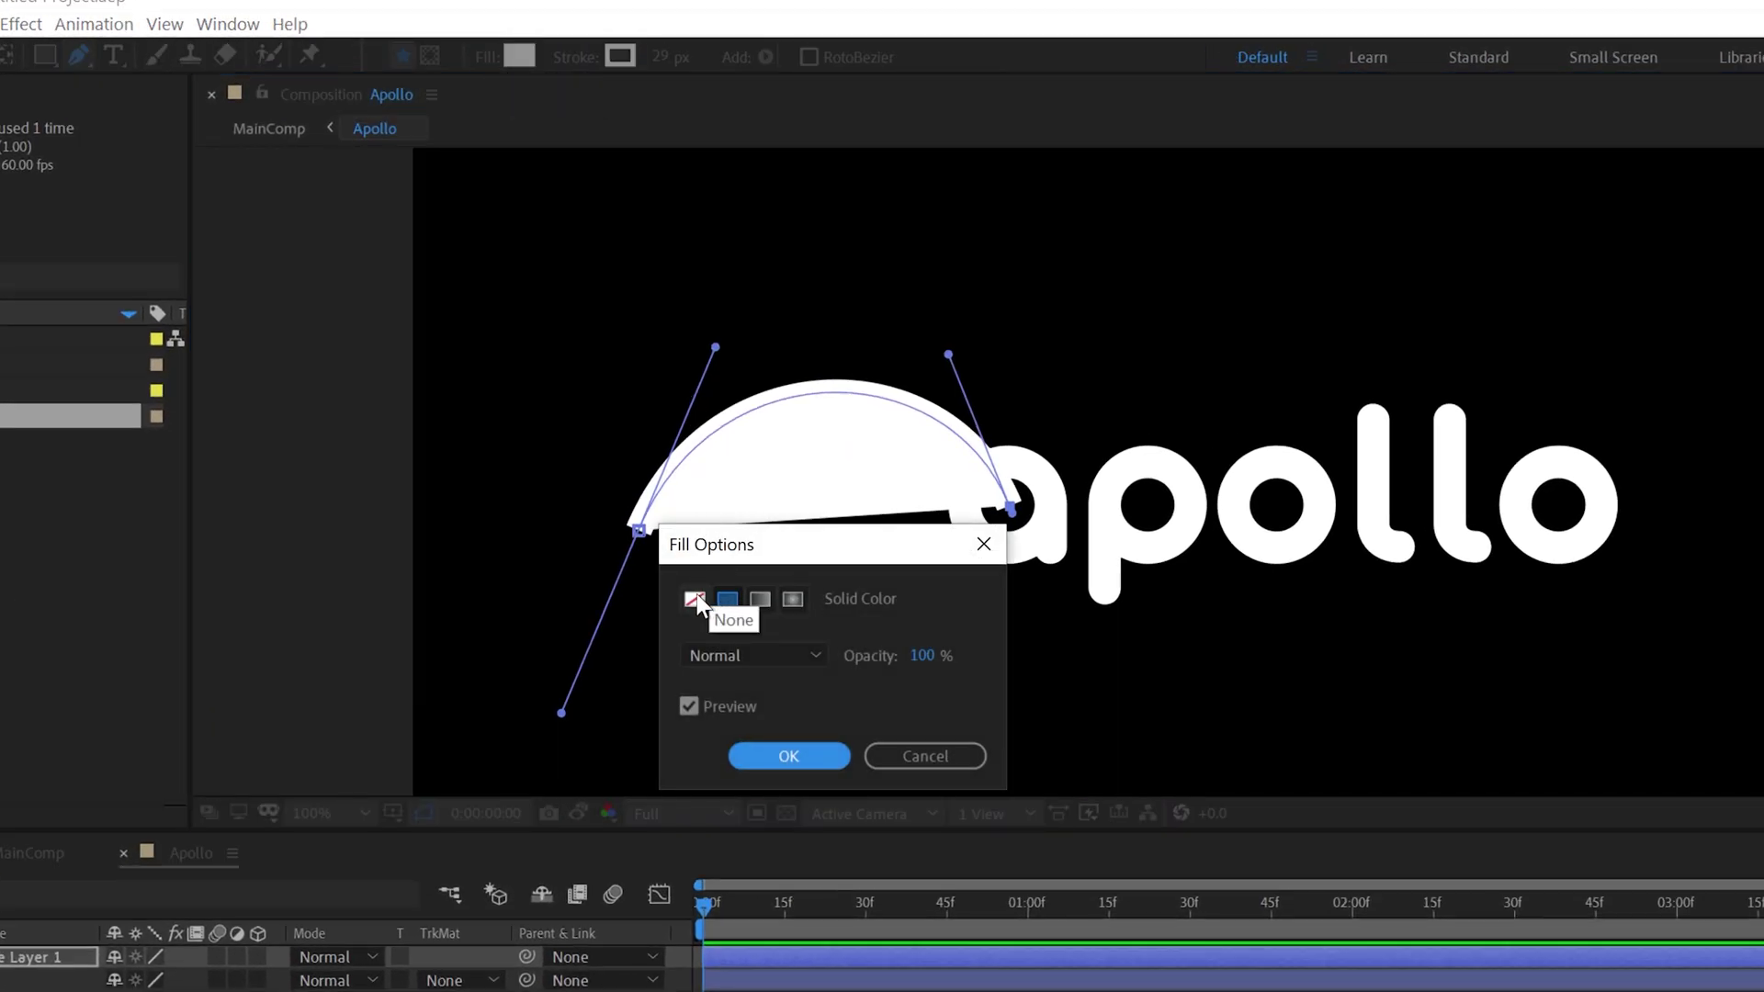
left_click(664, 500)
left_click(764, 757)
left_click(144, 661)
key("Return")
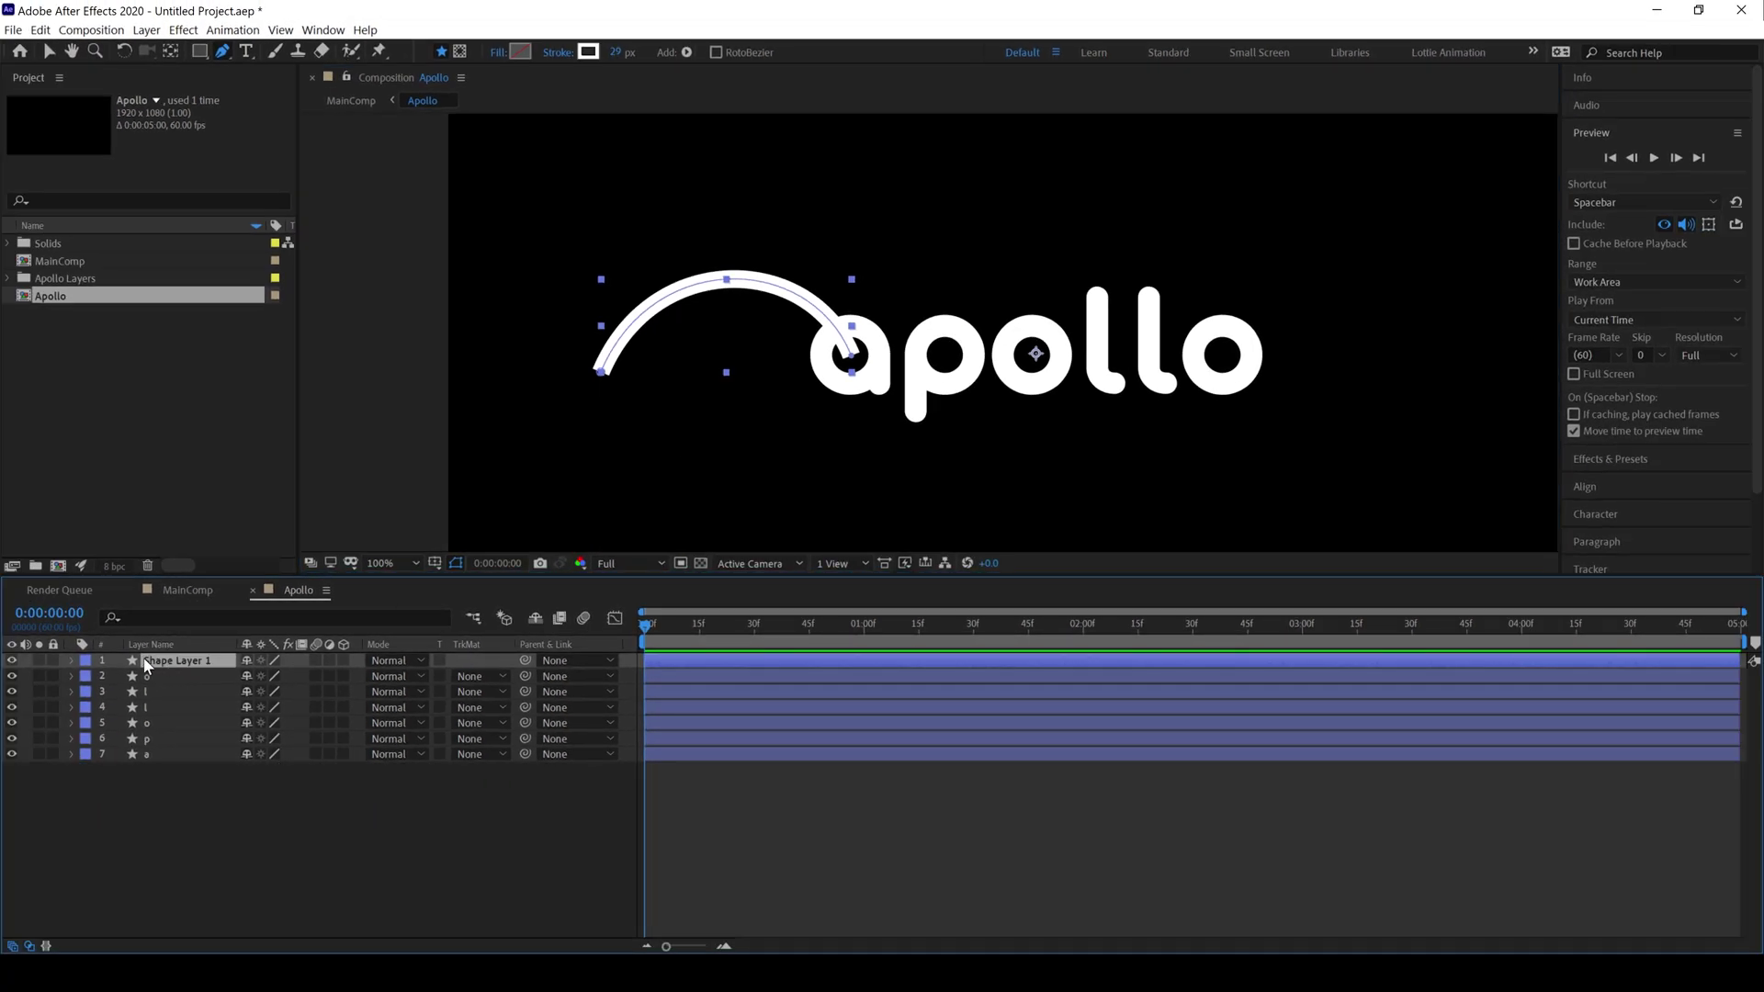
type("Line")
key("Return")
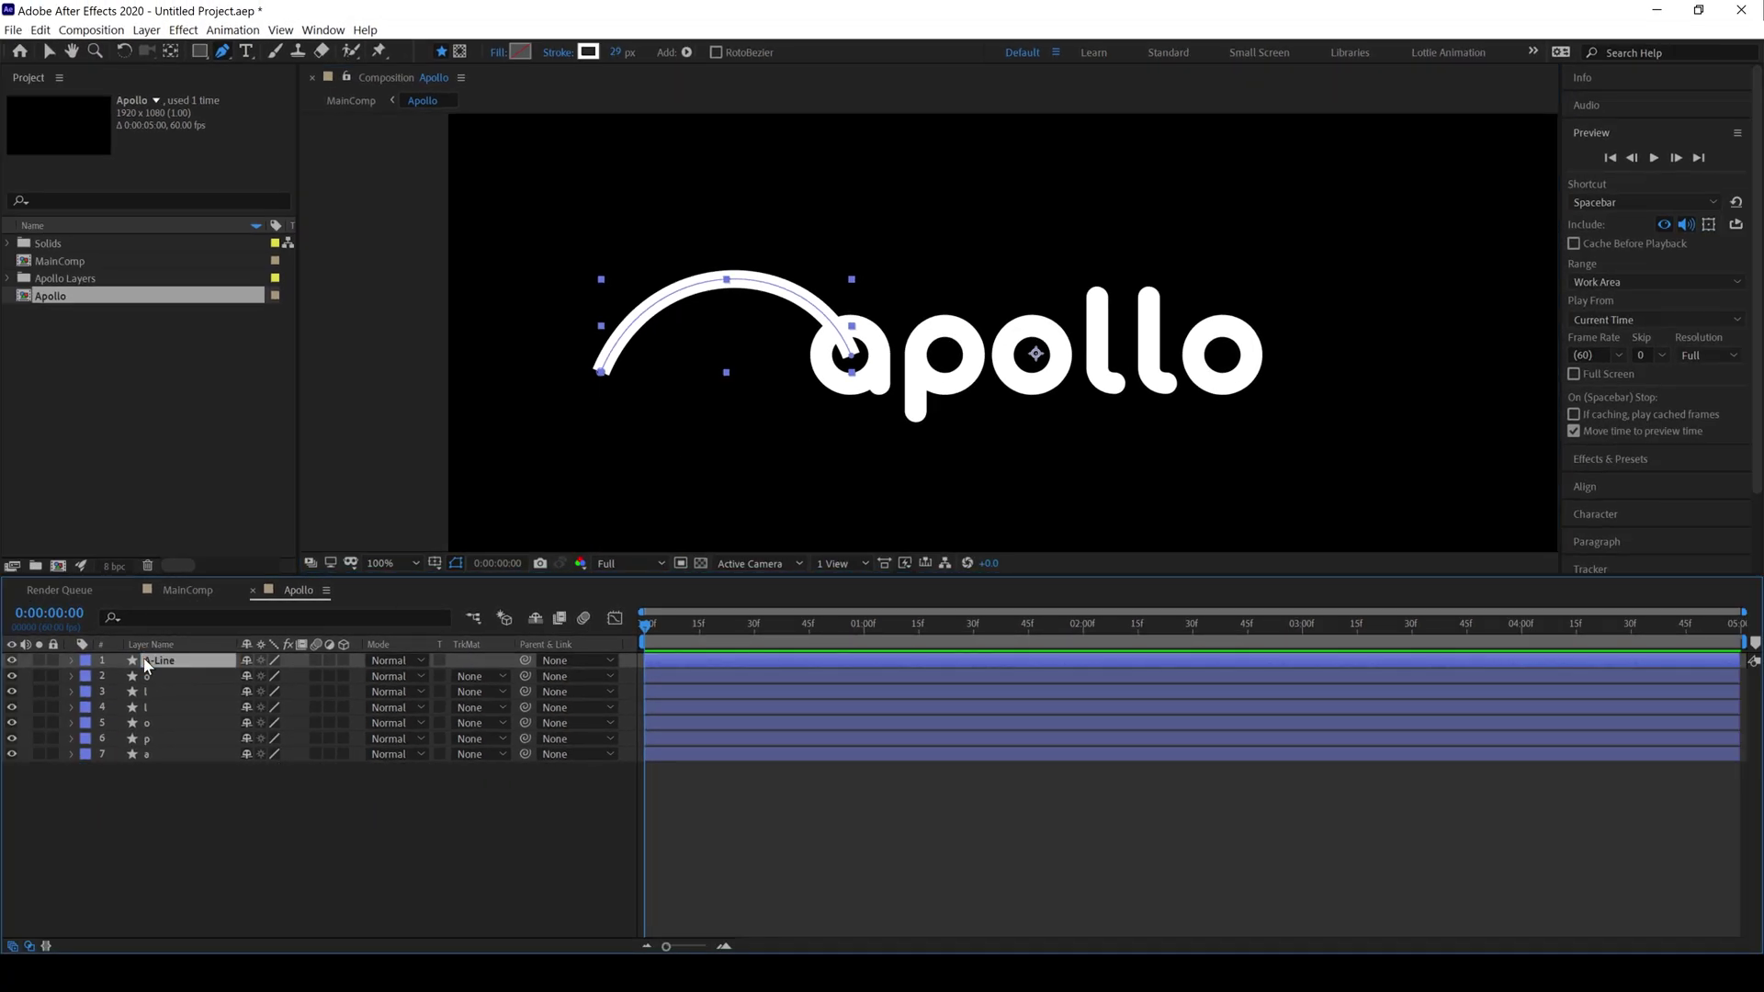
Give A-Line a yellow label and a red FC1F1F stroke.
left_click(86, 662)
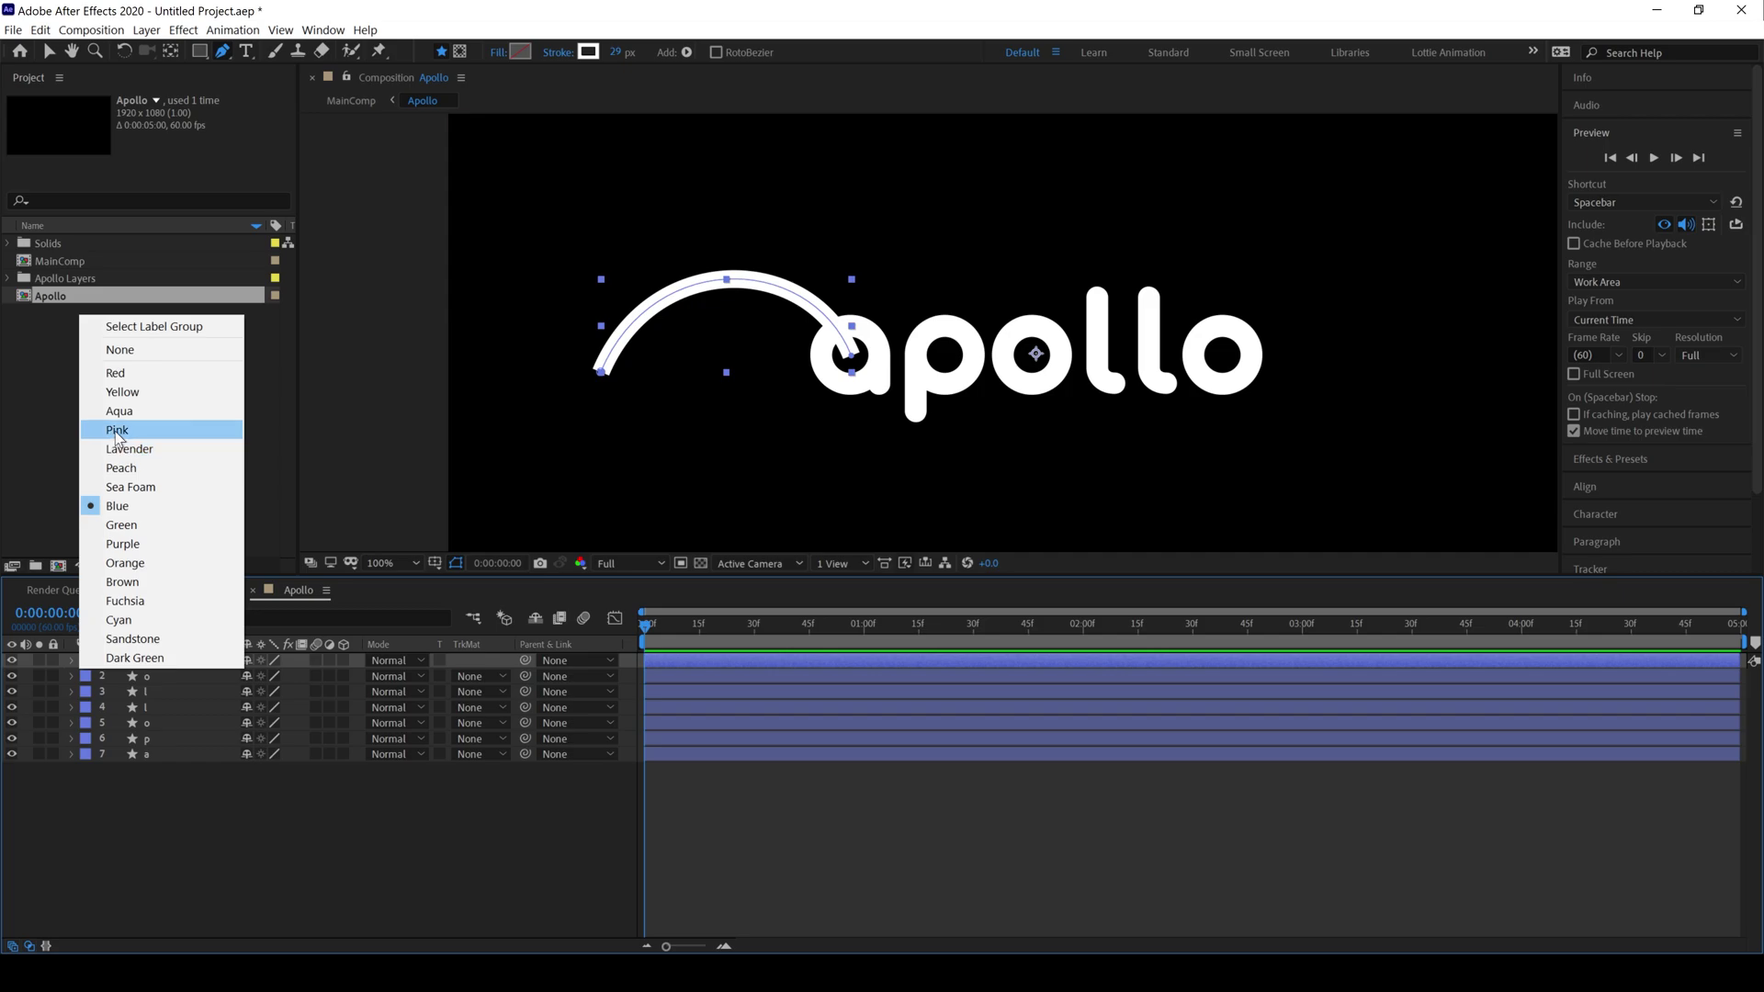
left_click(114, 395)
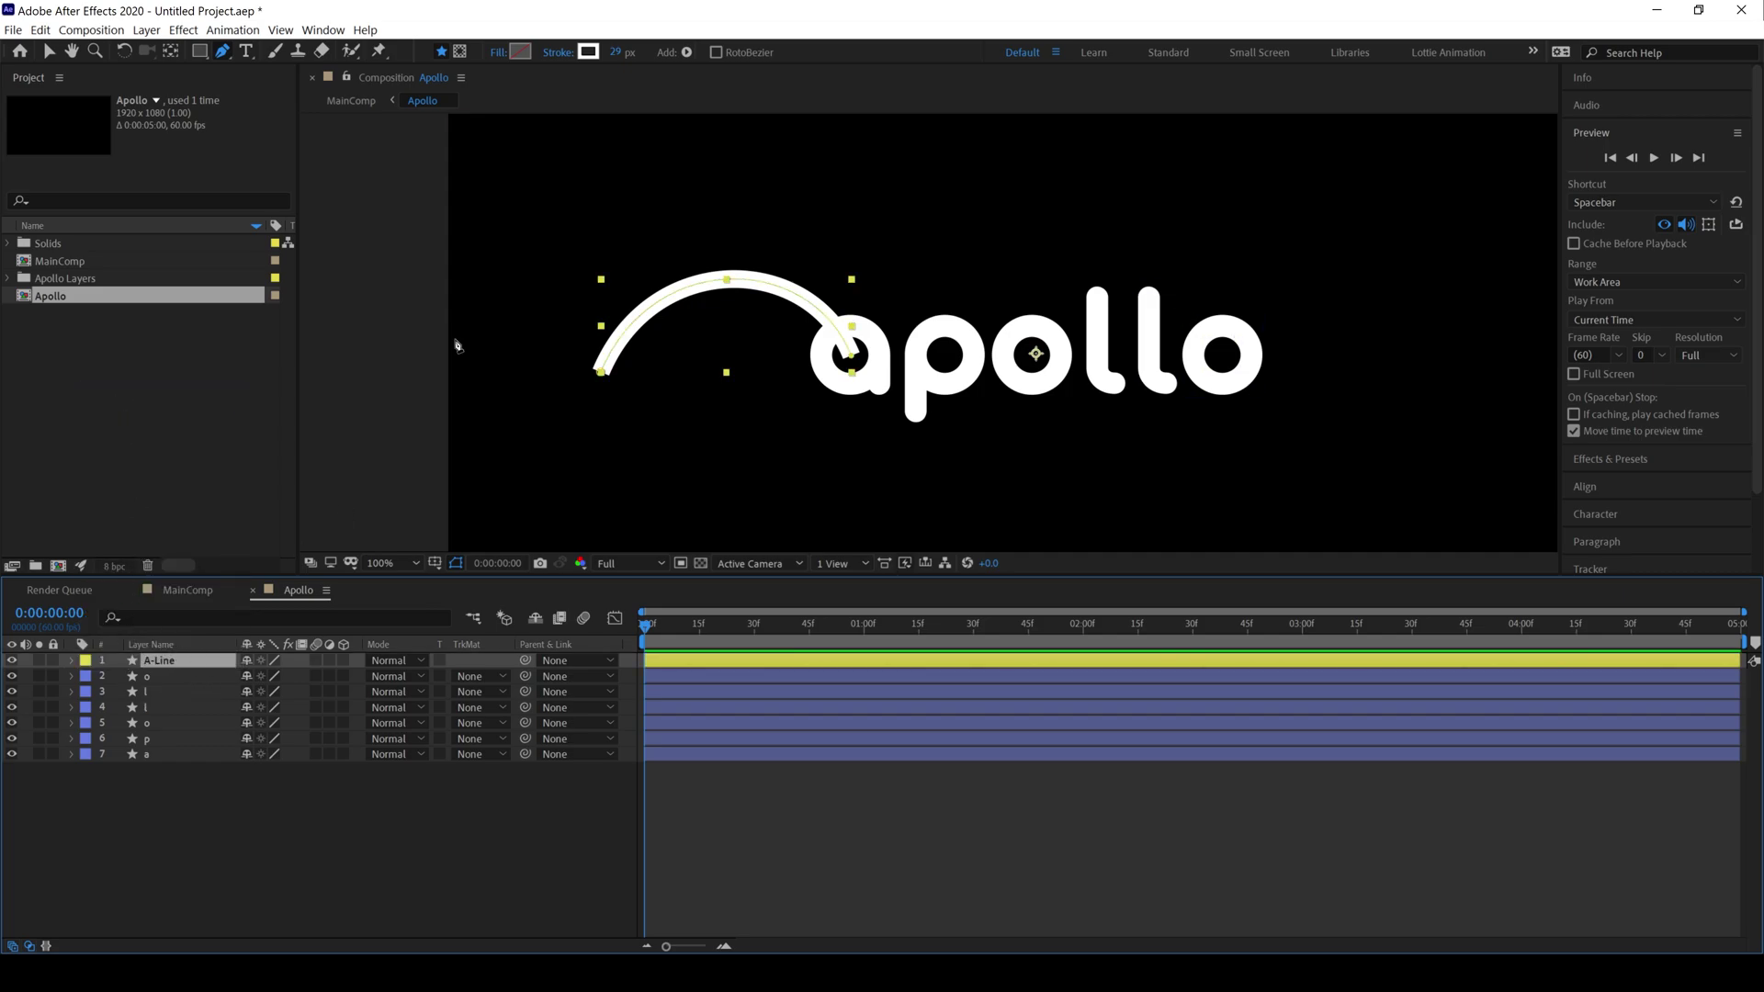
left_click(588, 51)
left_click(367, 341)
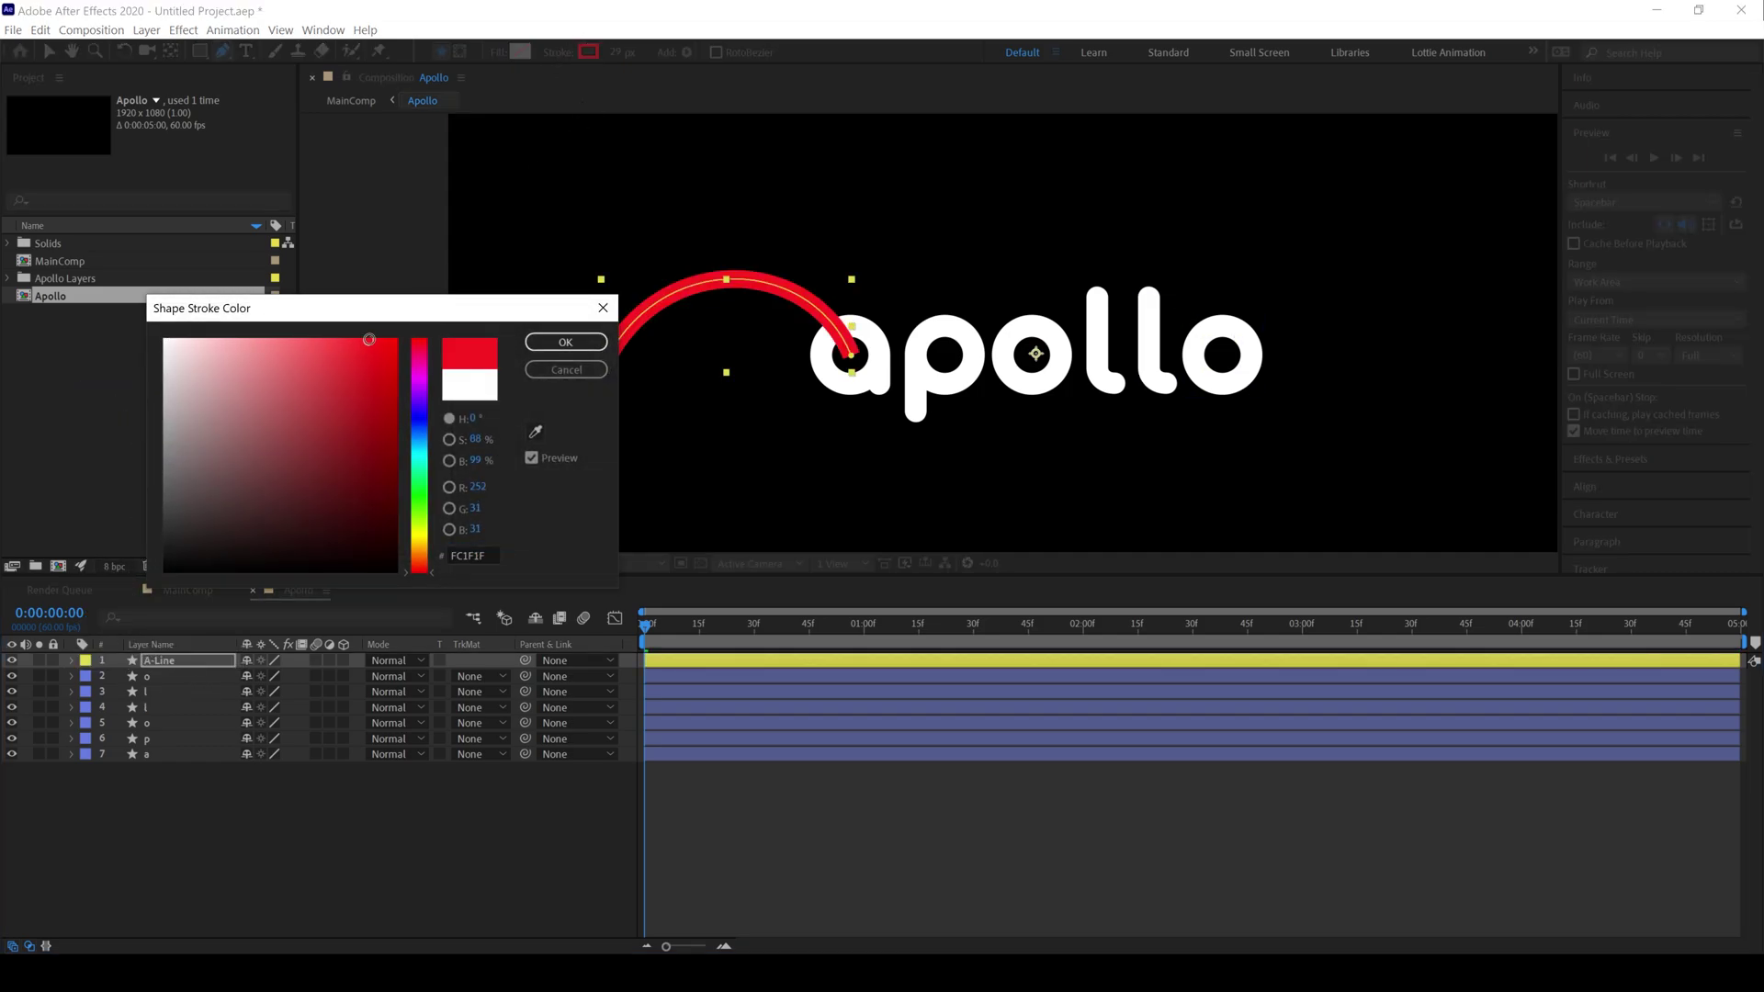
left_click(565, 341)
Search the properties for 'cap' and set the arc's Line Cap to Round Cap.
left_click(164, 619)
type("cap")
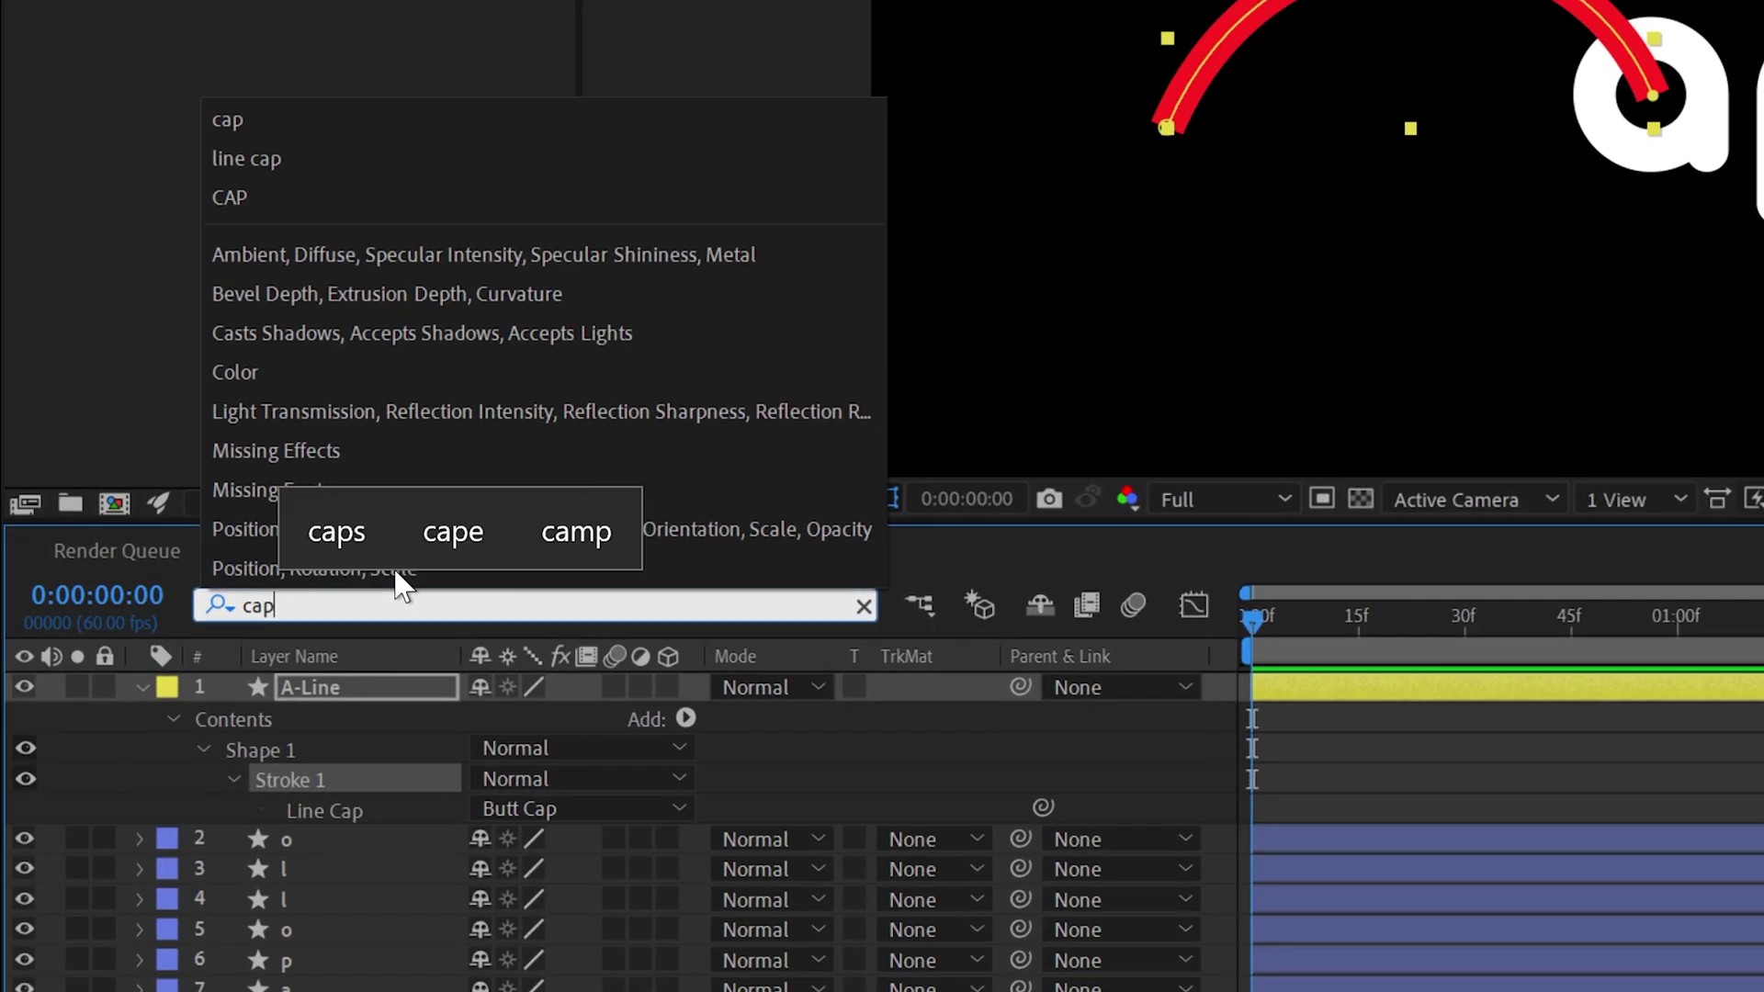
left_click(562, 808)
left_click(571, 882)
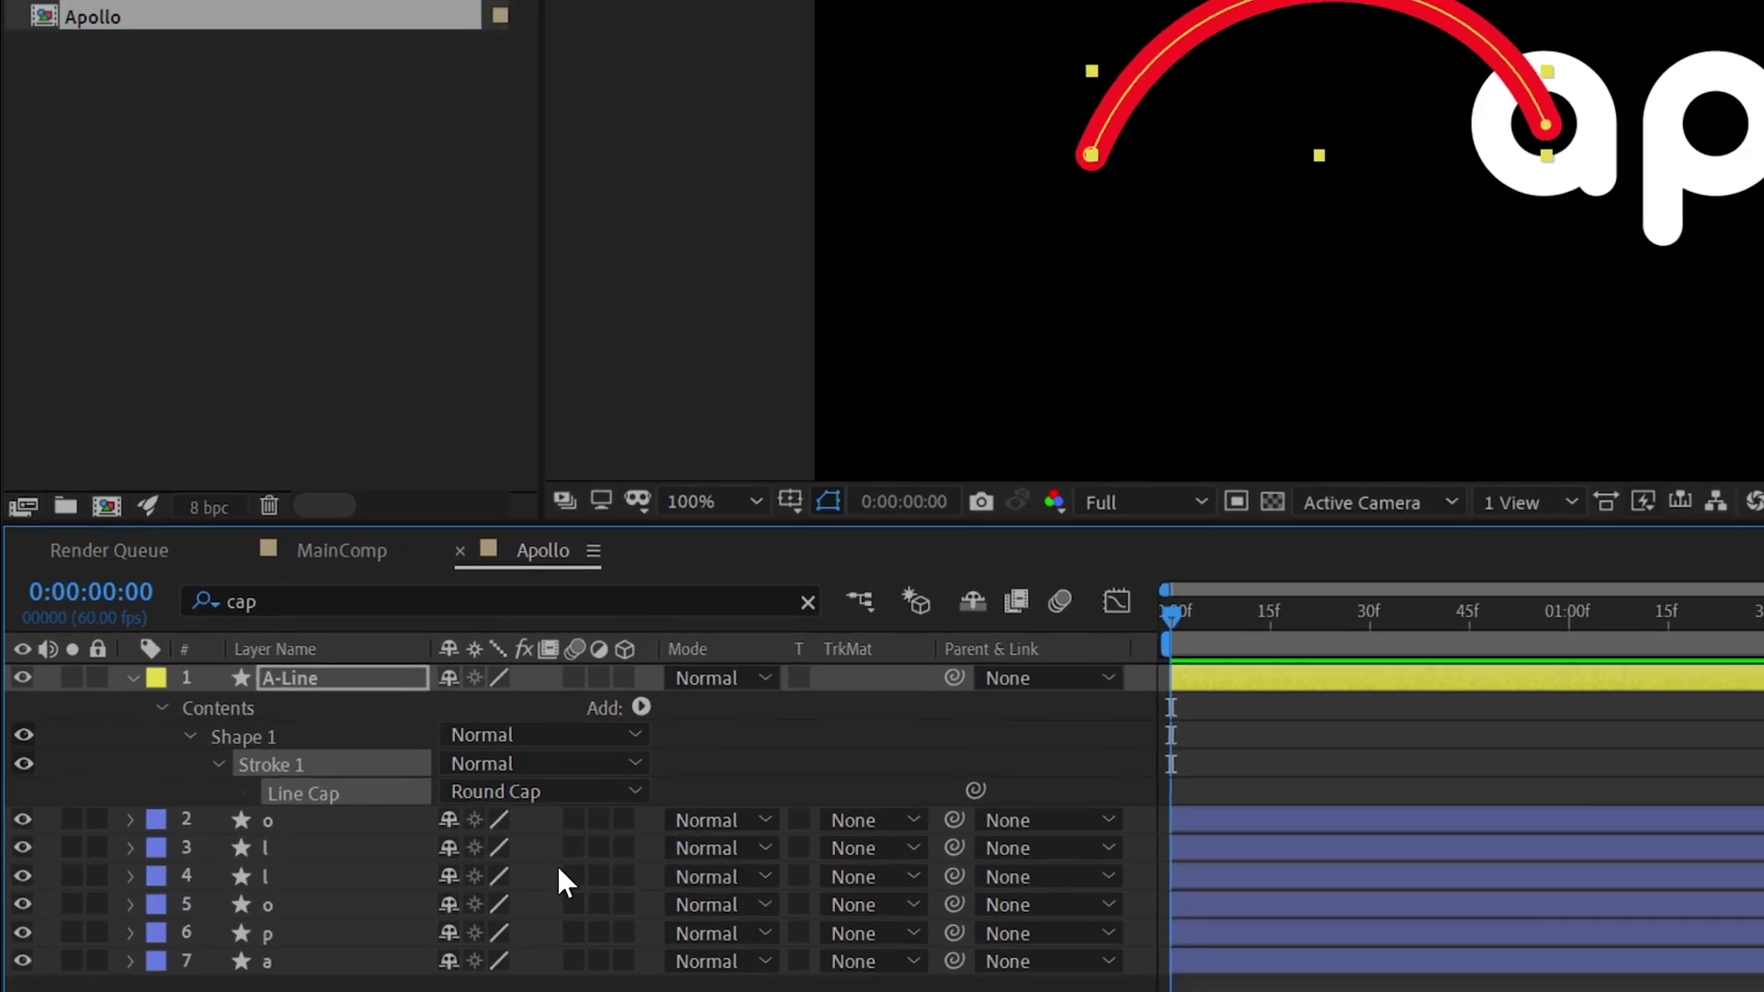
Add Trim Paths to the arc's Contents group and reveal its settings.
left_click(181, 690)
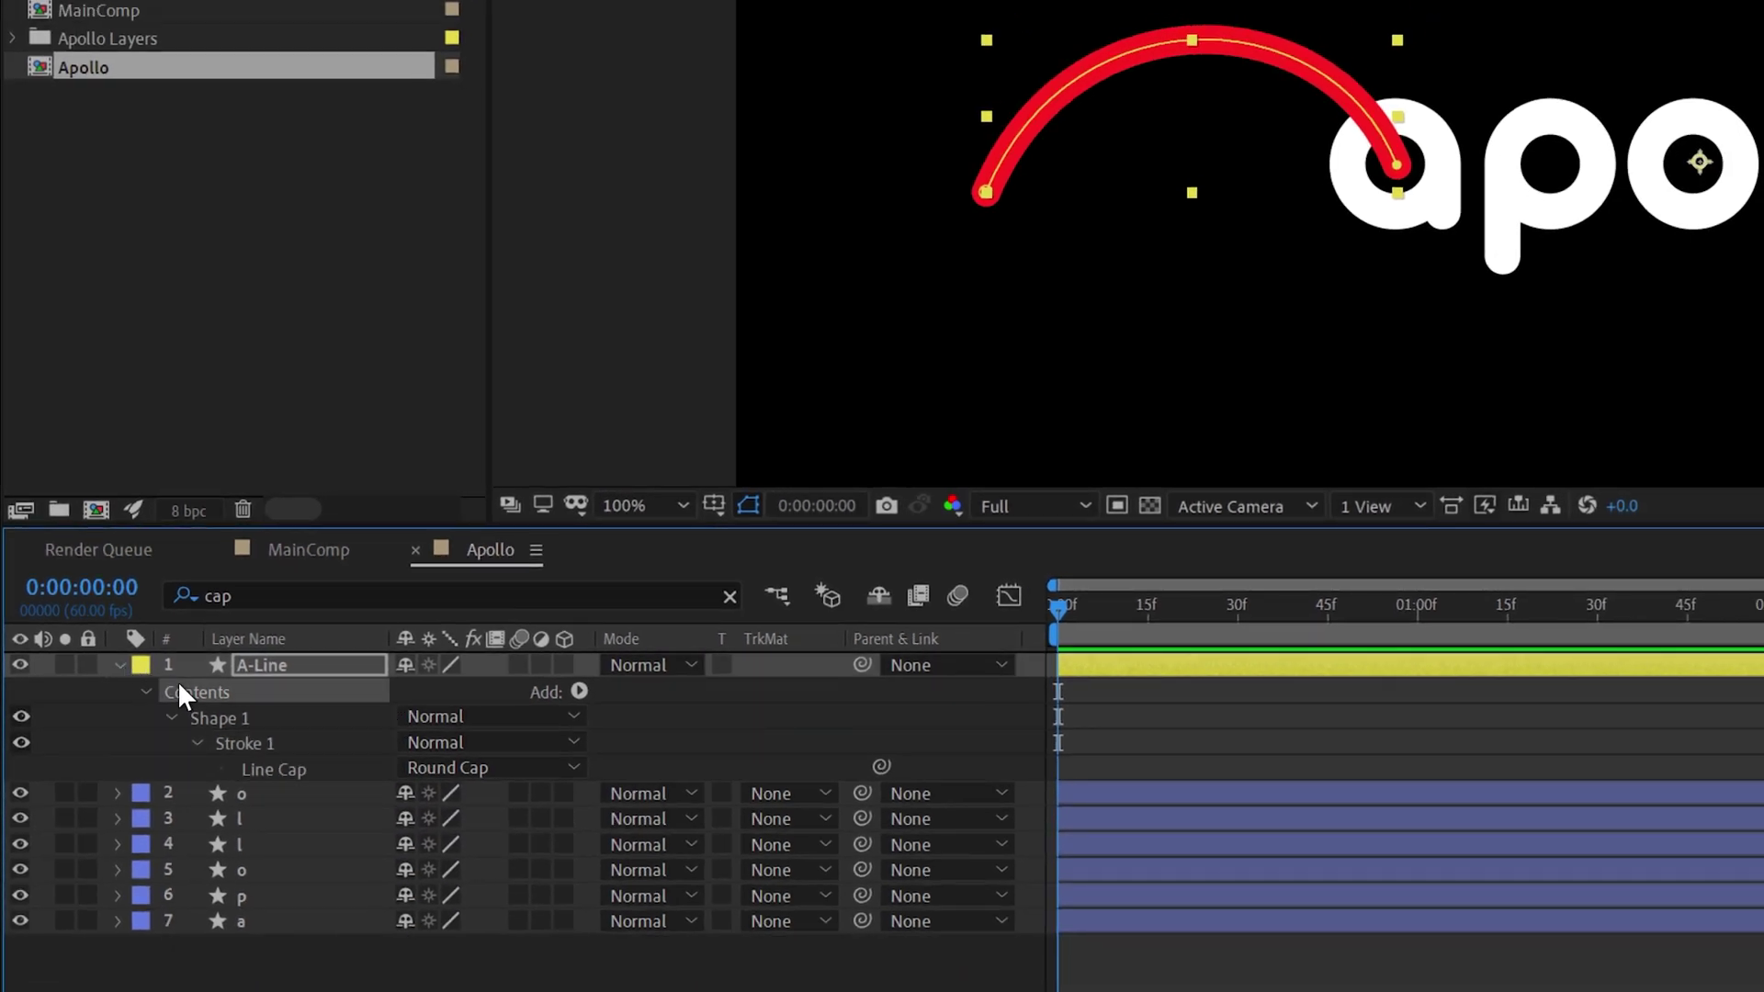
left_click(577, 691)
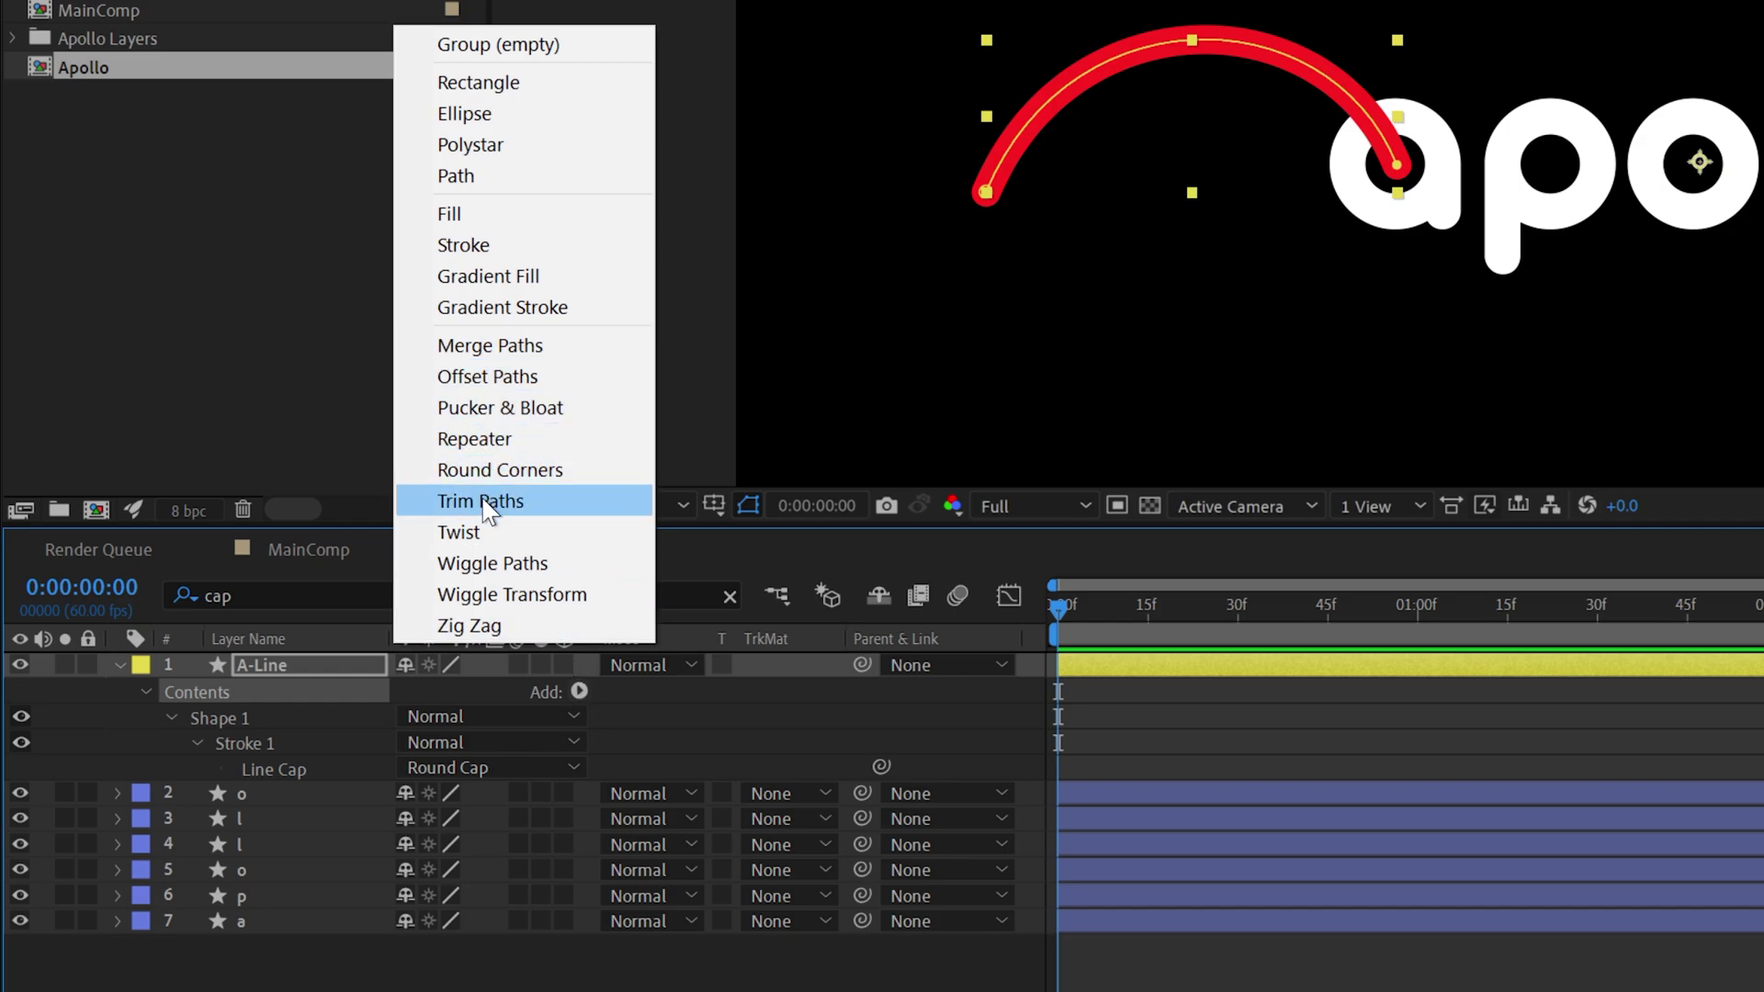
left_click(482, 501)
left_click(172, 794)
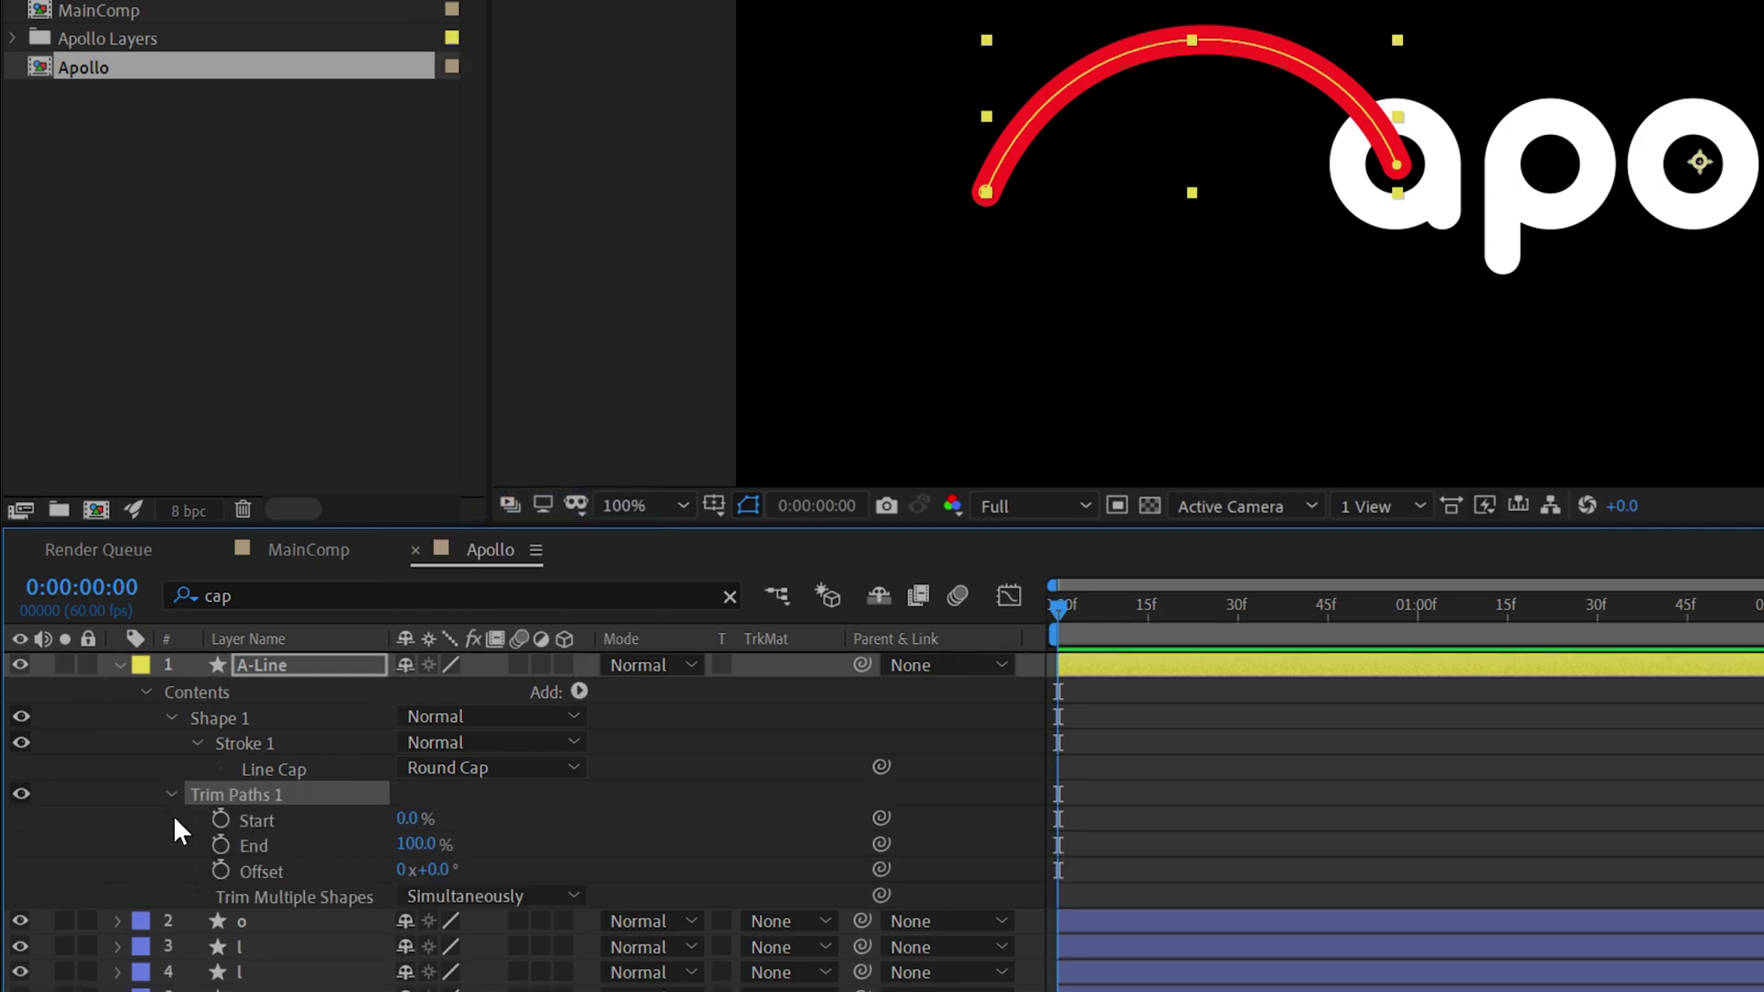
Keyframe Trim Paths End from 0% to 100% and raise Start over the first 30 frames.
left_click_drag(1111, 609, 1034, 635)
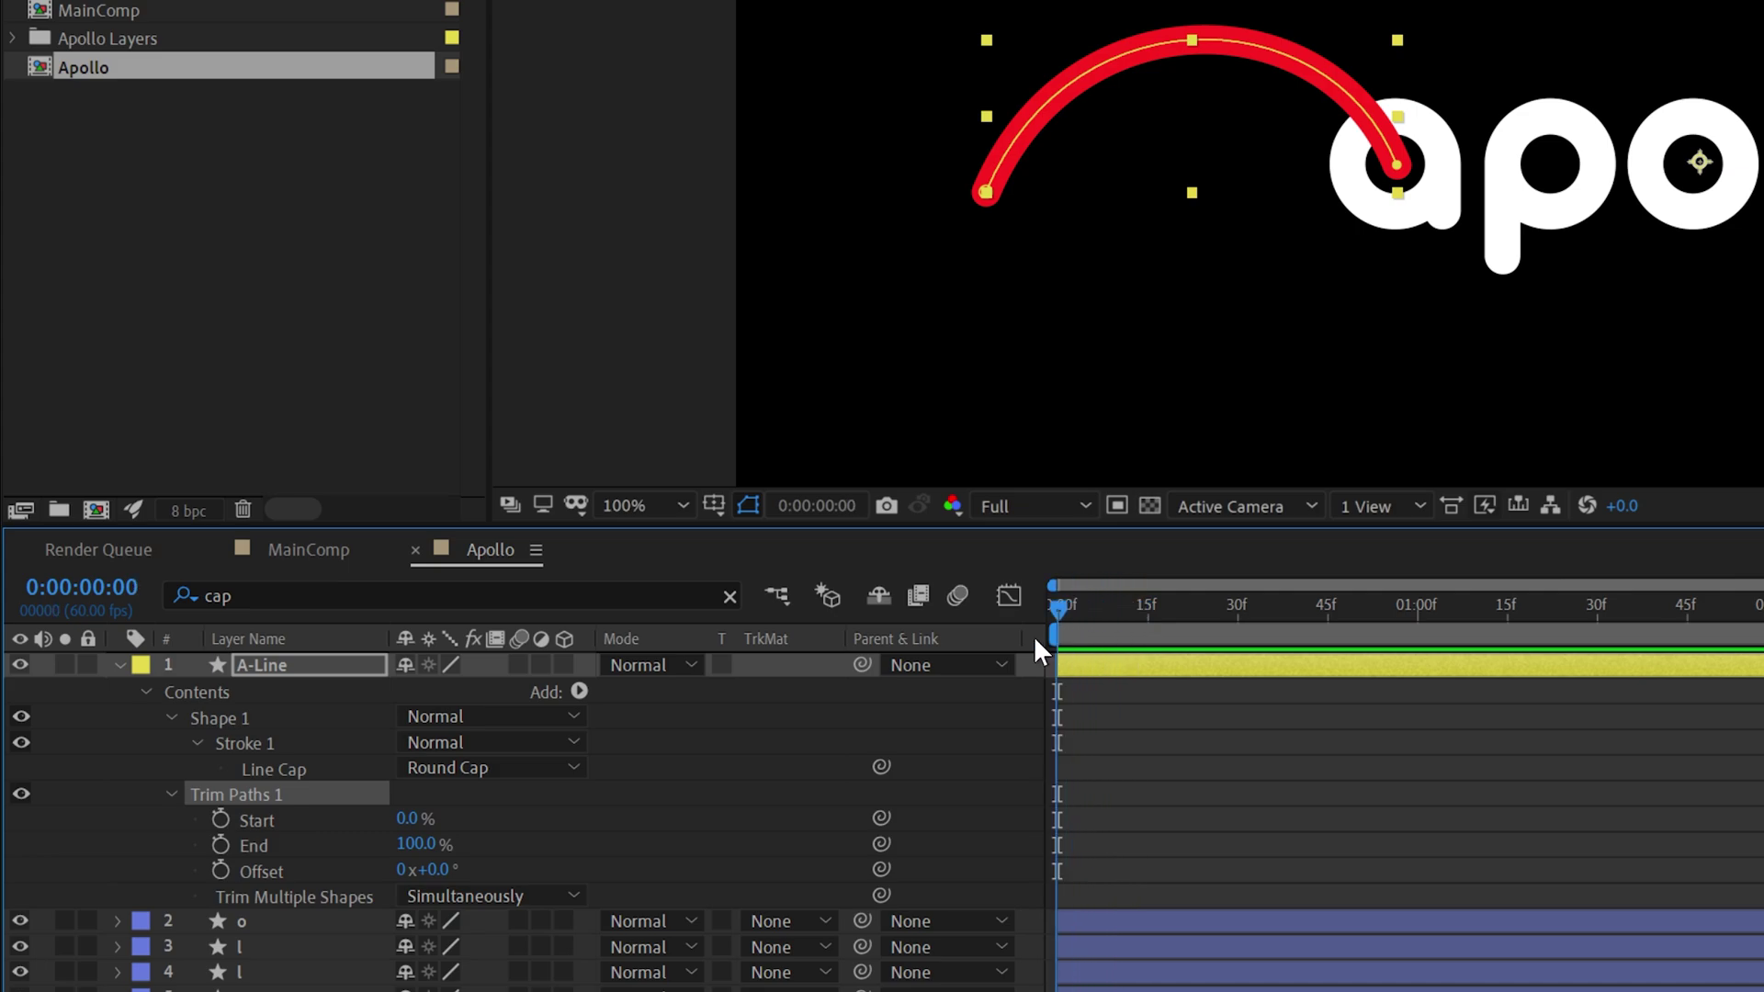
left_click(221, 845)
left_click(415, 843)
type("84")
key("Return")
left_click_drag(379, 843, 266, 845)
left_click(219, 818)
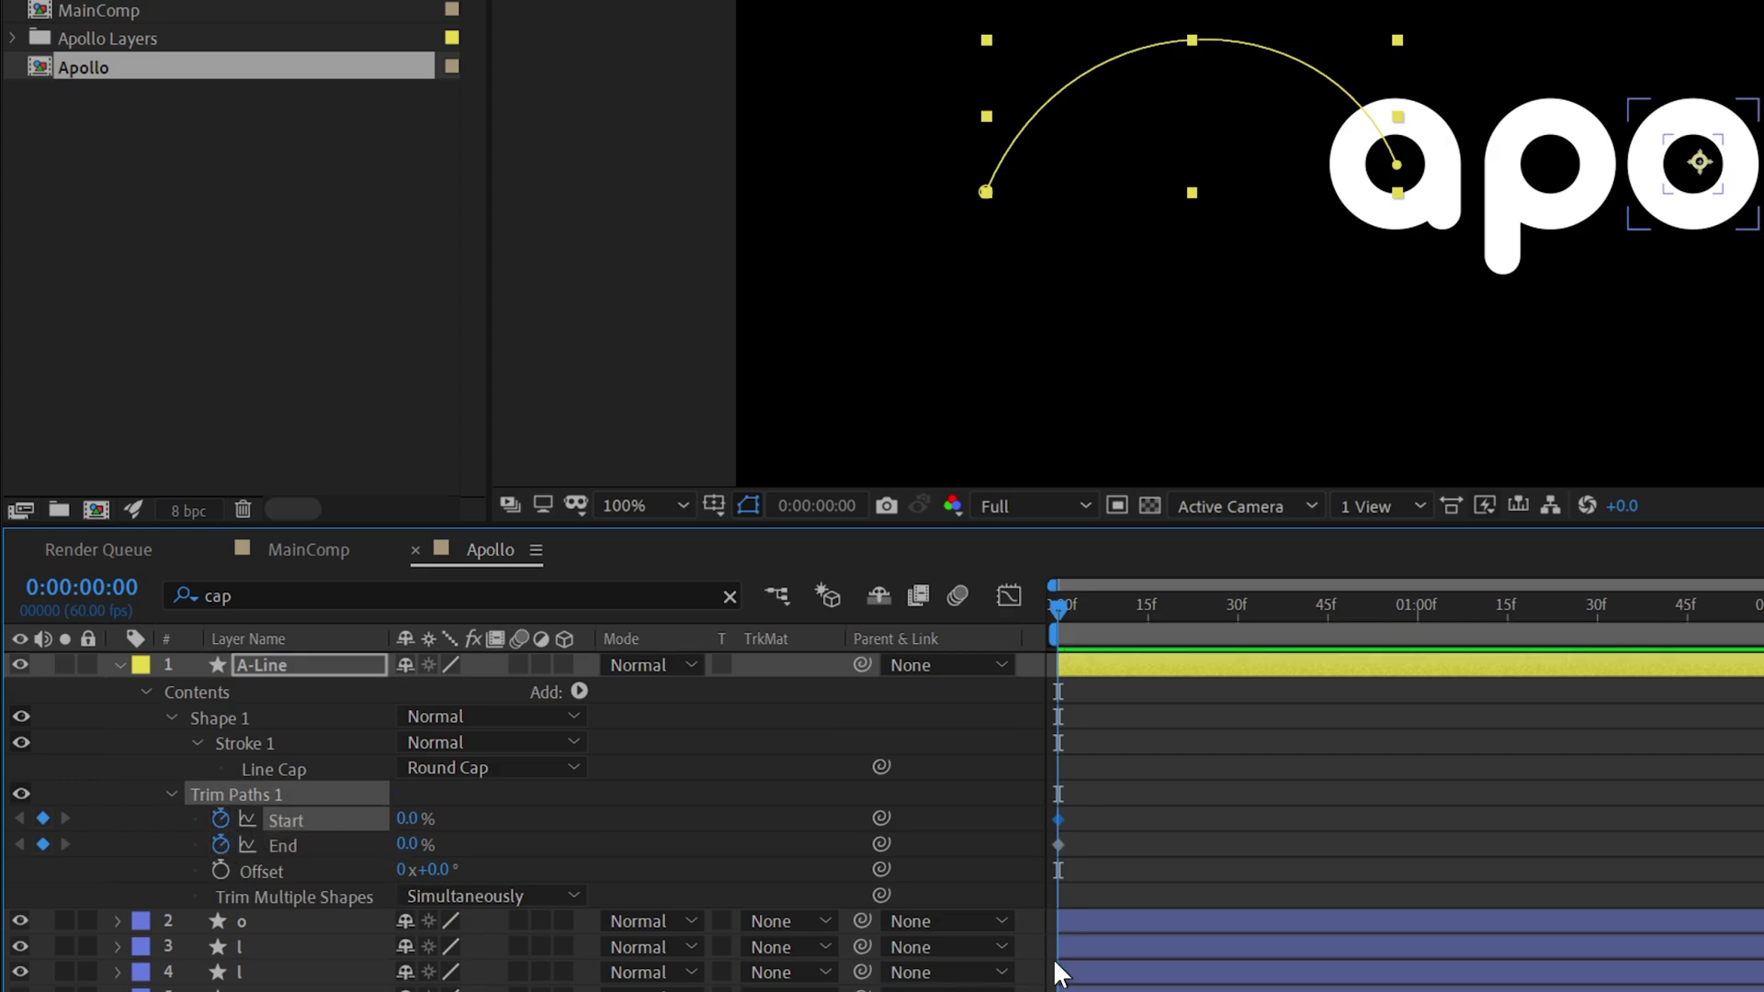
left_click_drag(1048, 605, 1235, 626)
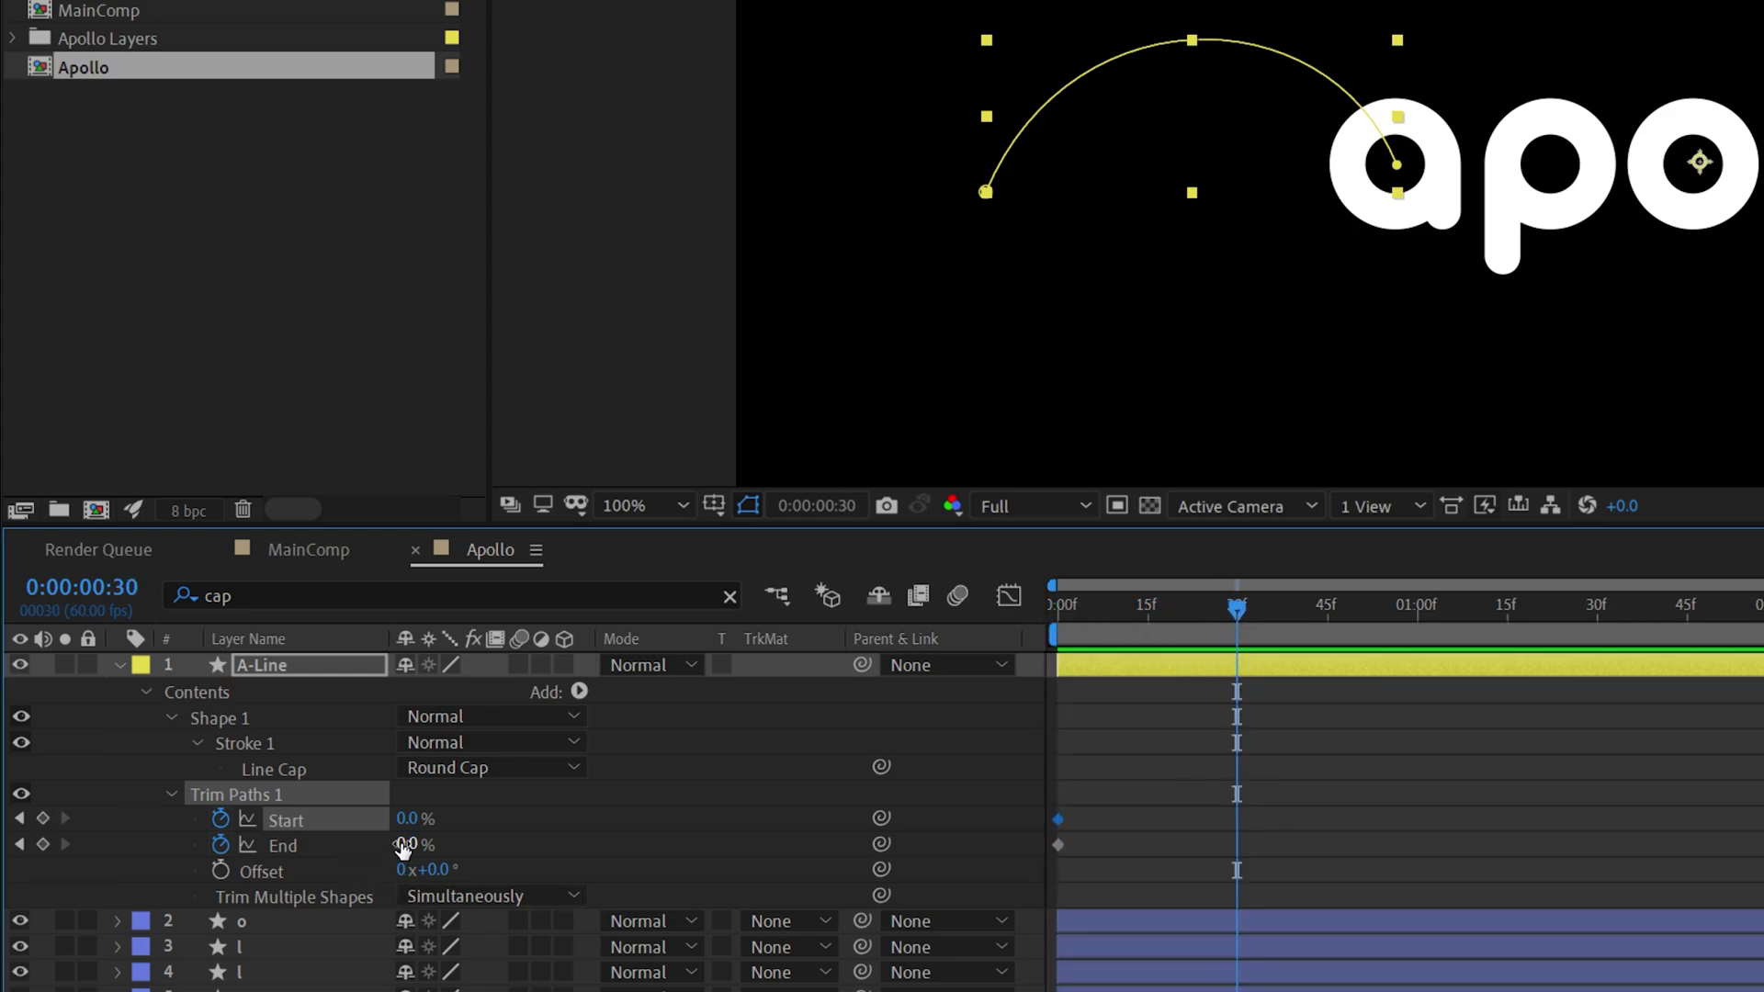
left_click_drag(402, 843, 1194, 831)
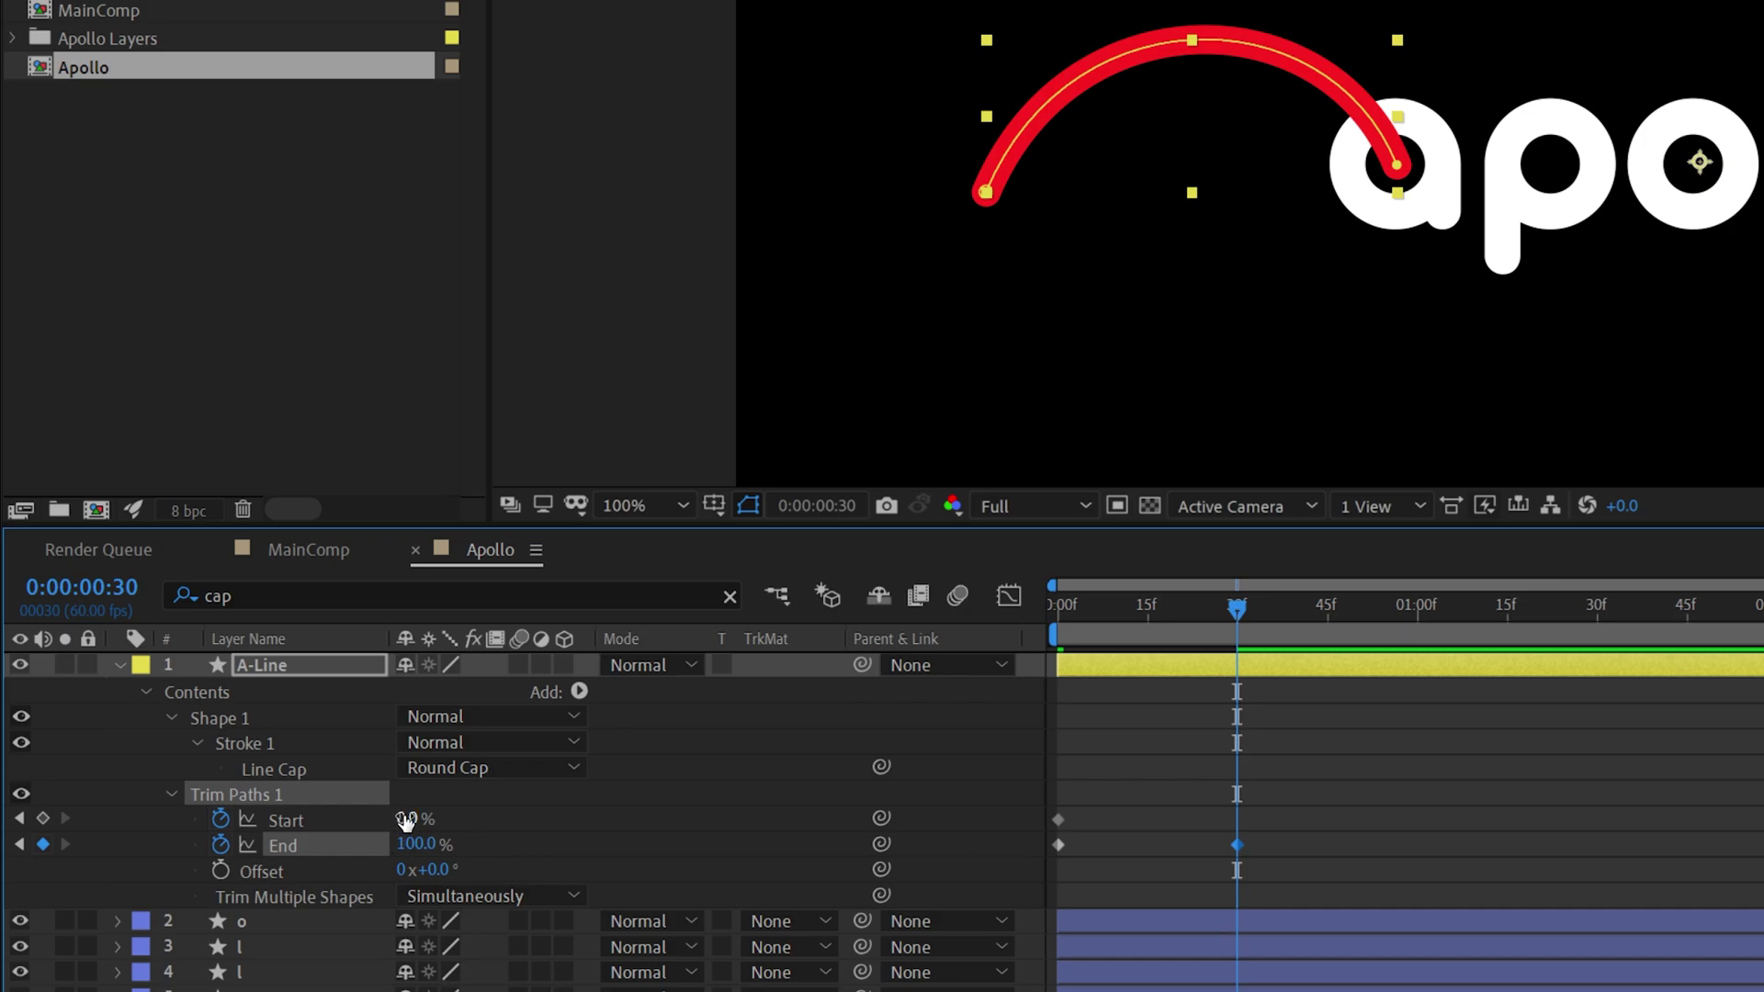
left_click_drag(405, 818, 643, 812)
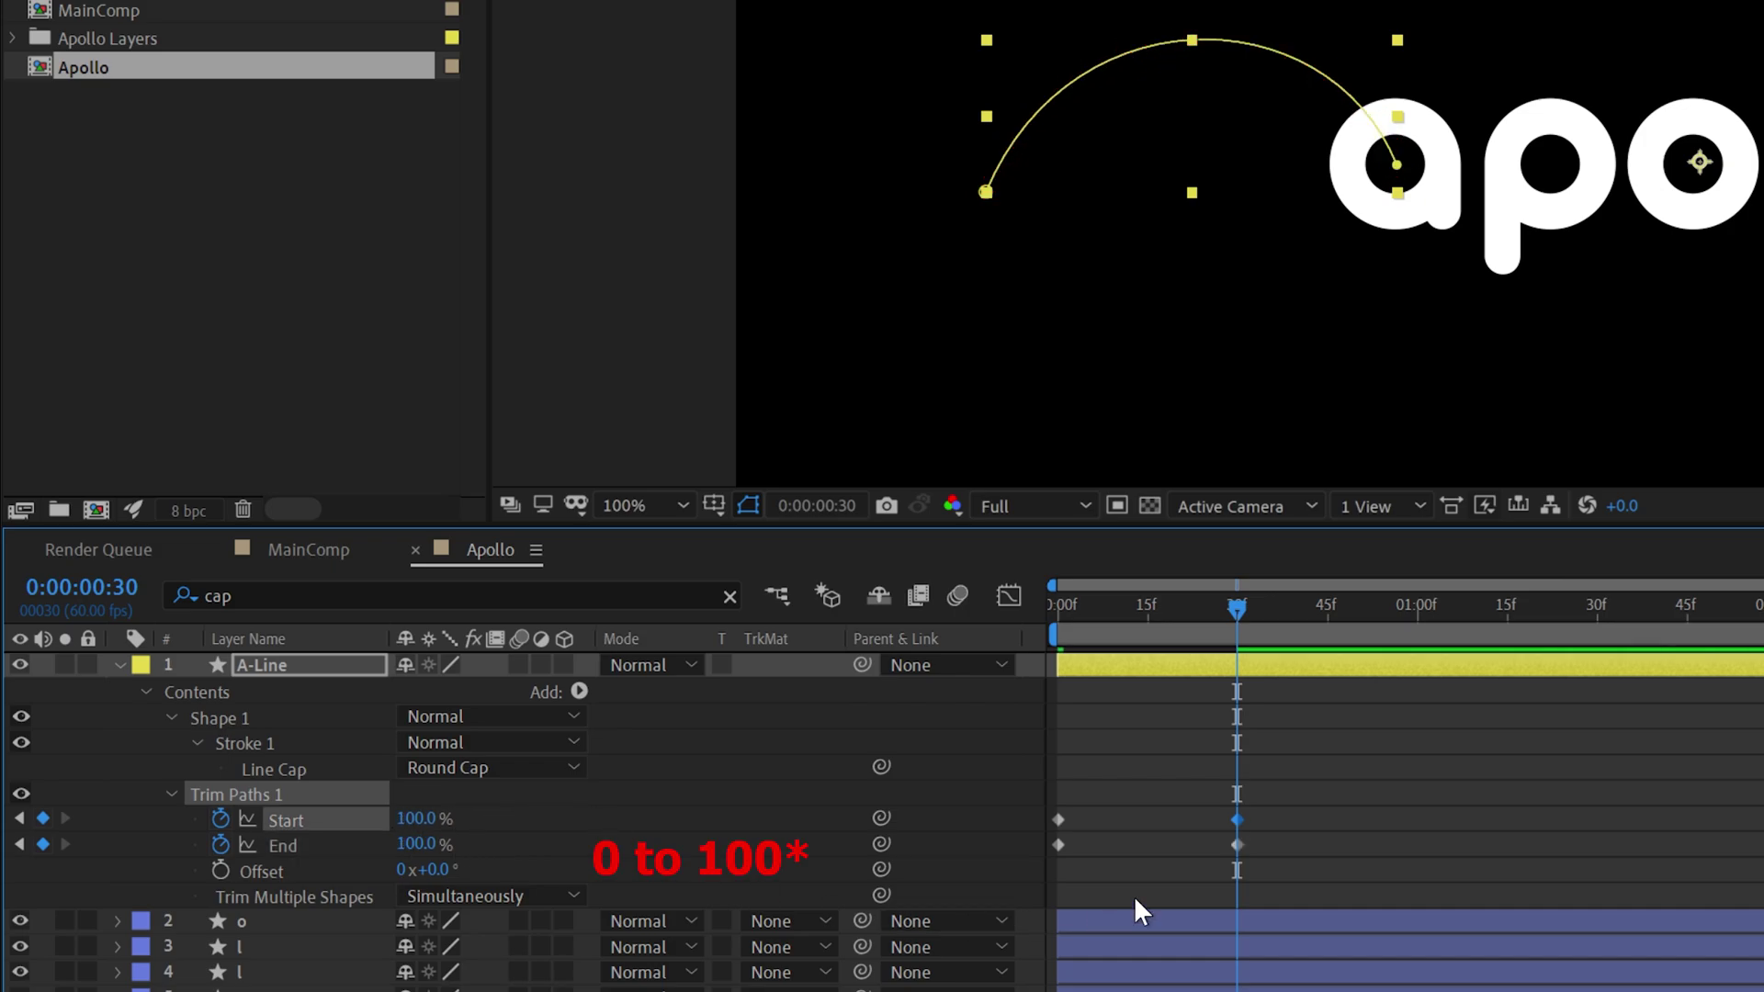
Delay the Start keyframes by about 7 frames and preview the arc drawing on.
left_click_drag(1311, 770, 1056, 838)
left_click_drag(1057, 819, 1095, 818)
left_click(1045, 615)
mouse_move(1042, 615)
left_mouse_down()
mouse_move(1231, 702)
mouse_move(1260, 735)
left_mouse_up()
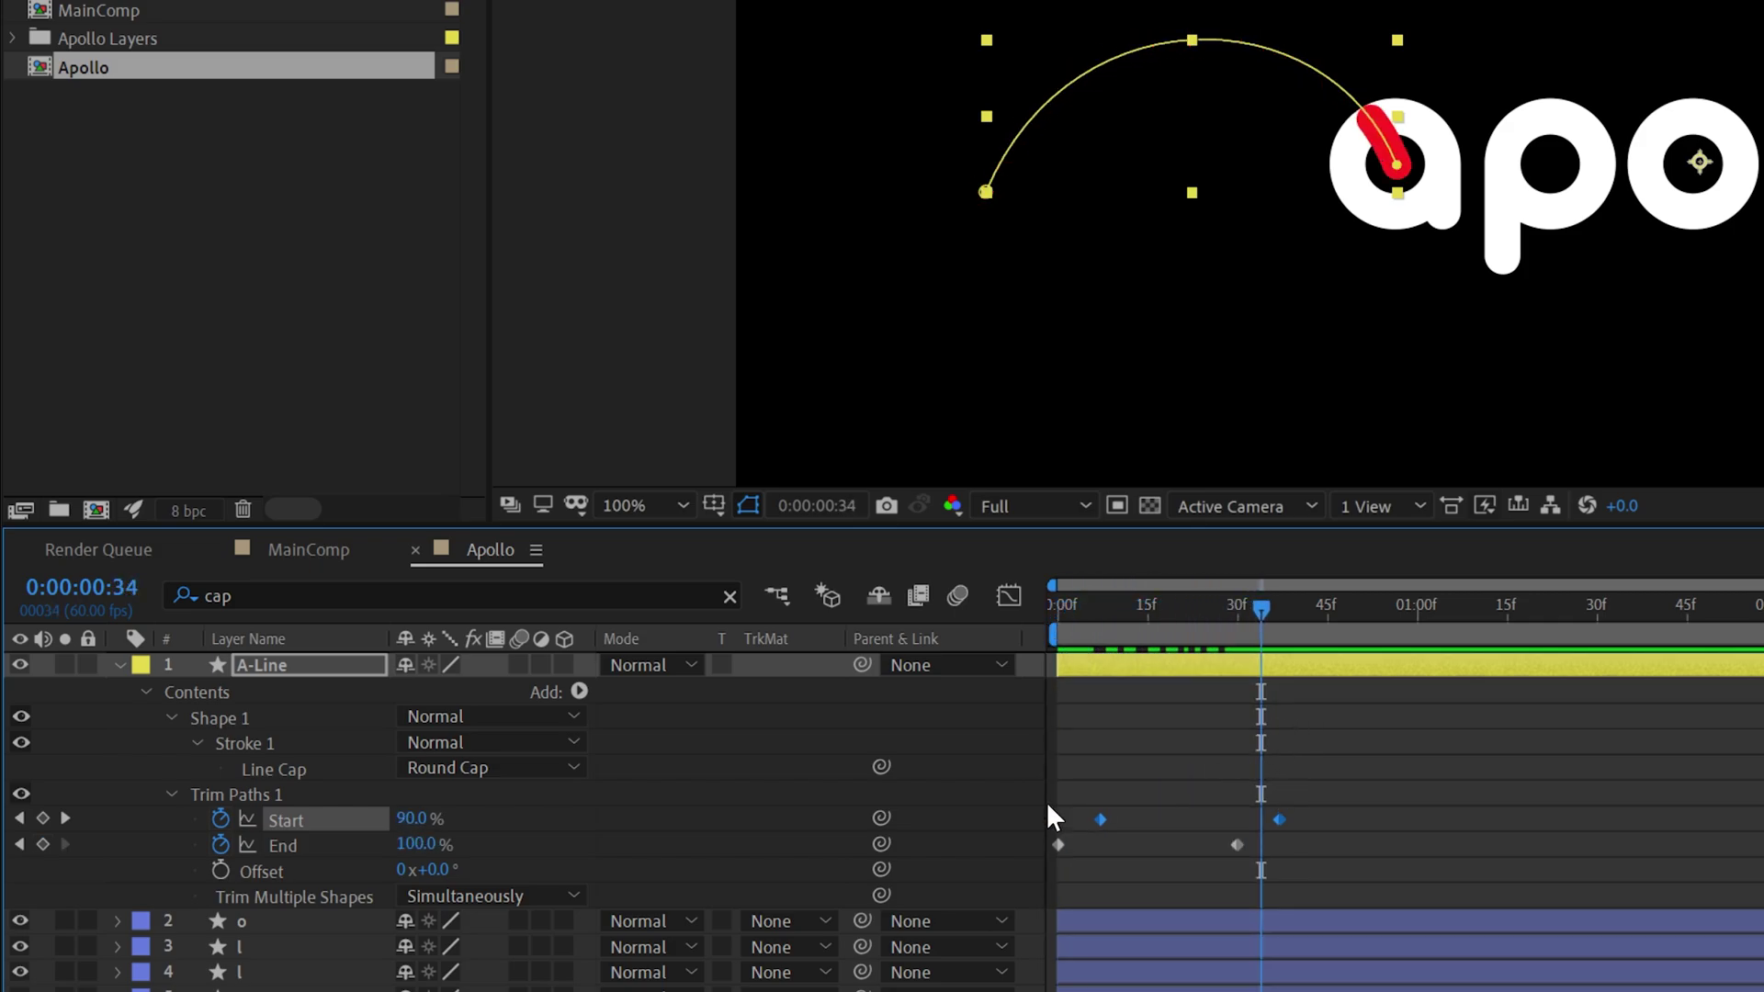
left_click(266, 702)
left_click(580, 691)
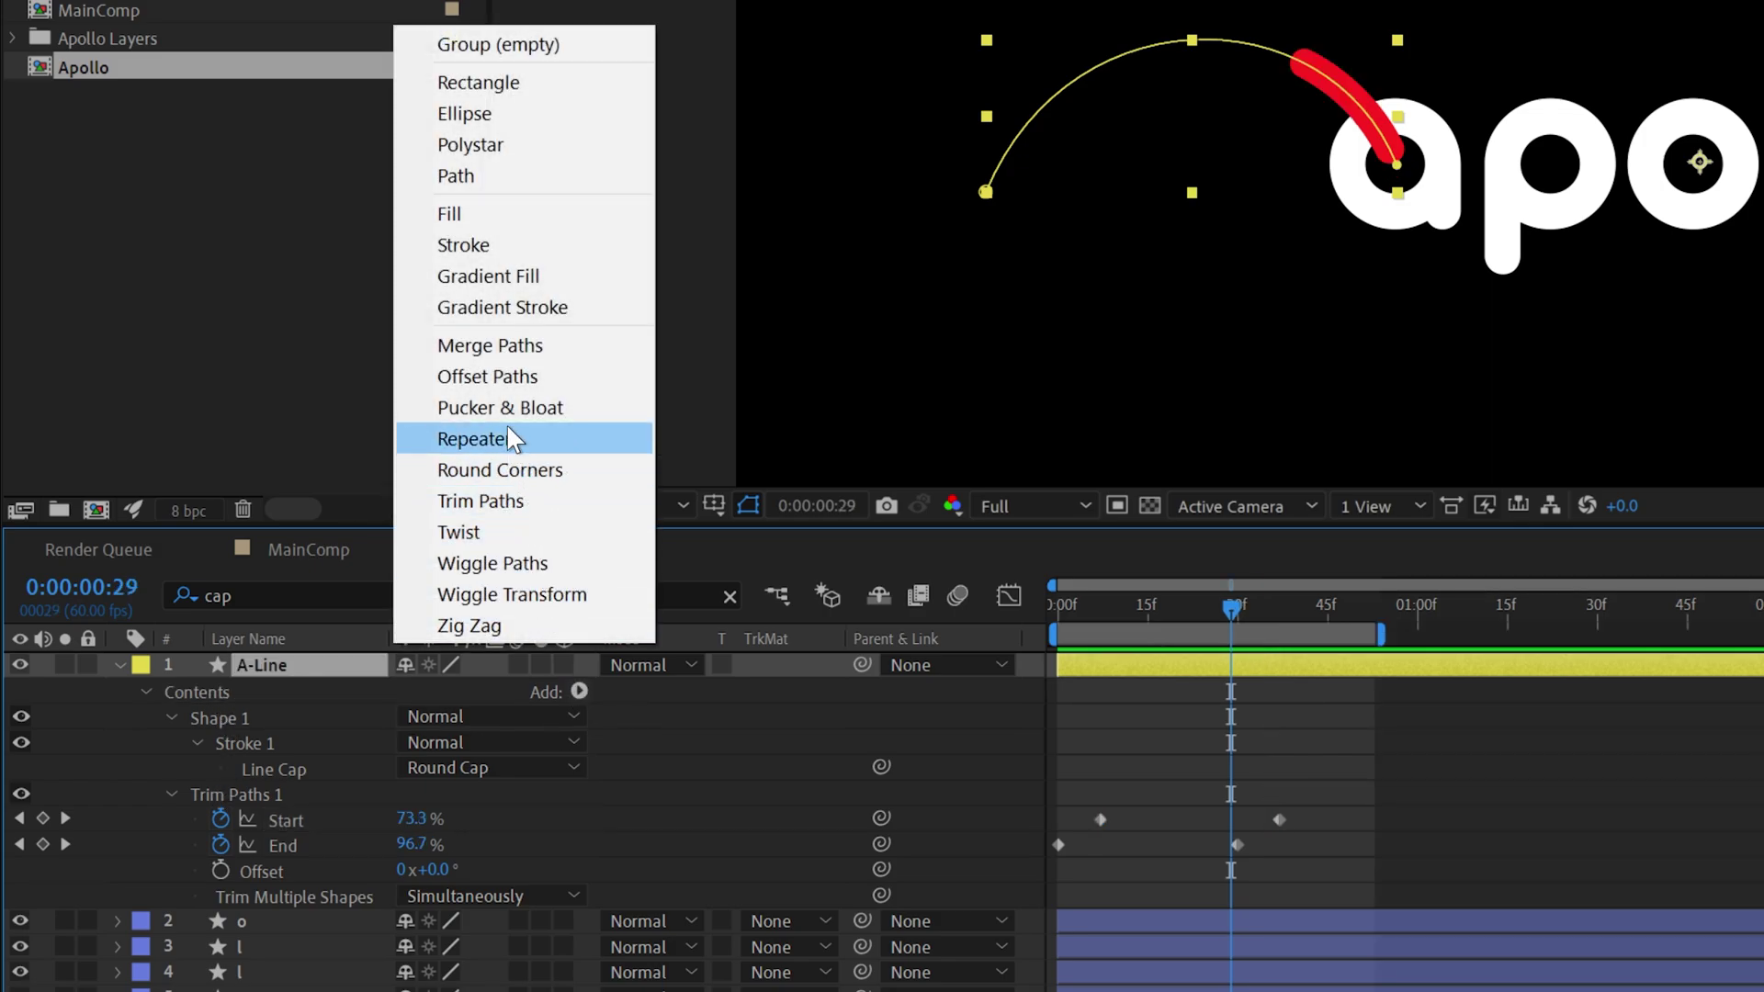
Add Offset Paths to the A-Line stroke and scrub its Amount out to about 51.
left_click(501, 386)
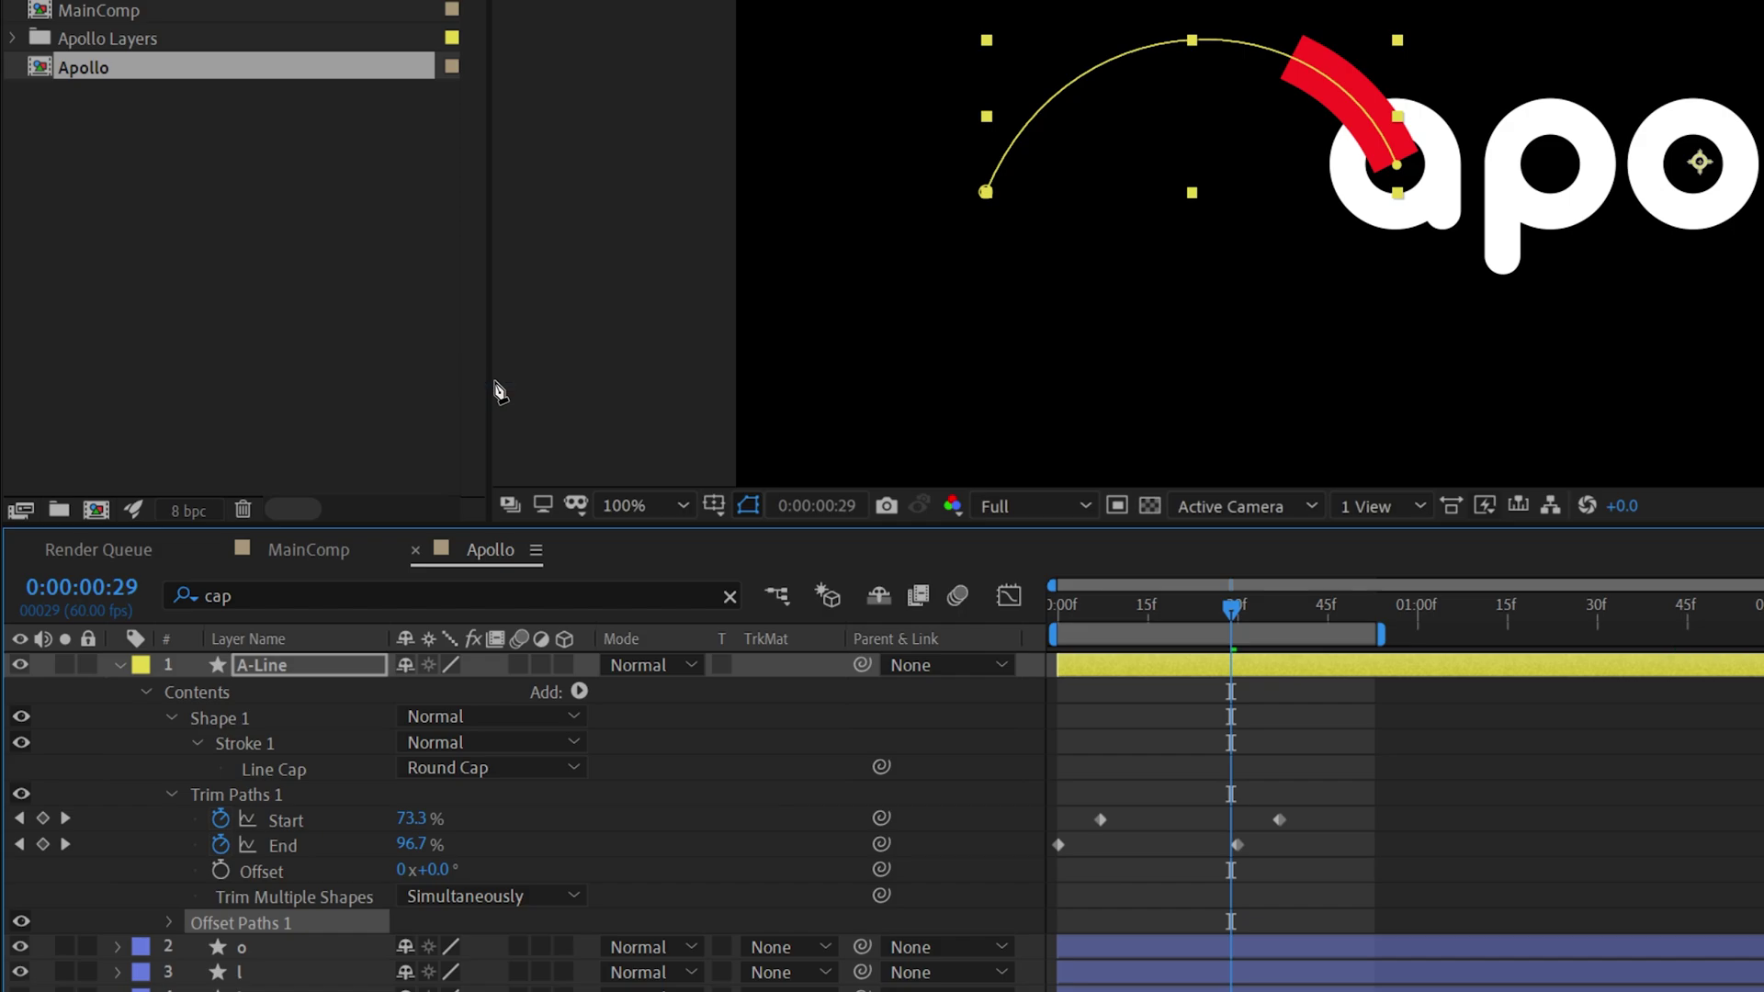
left_click(169, 921)
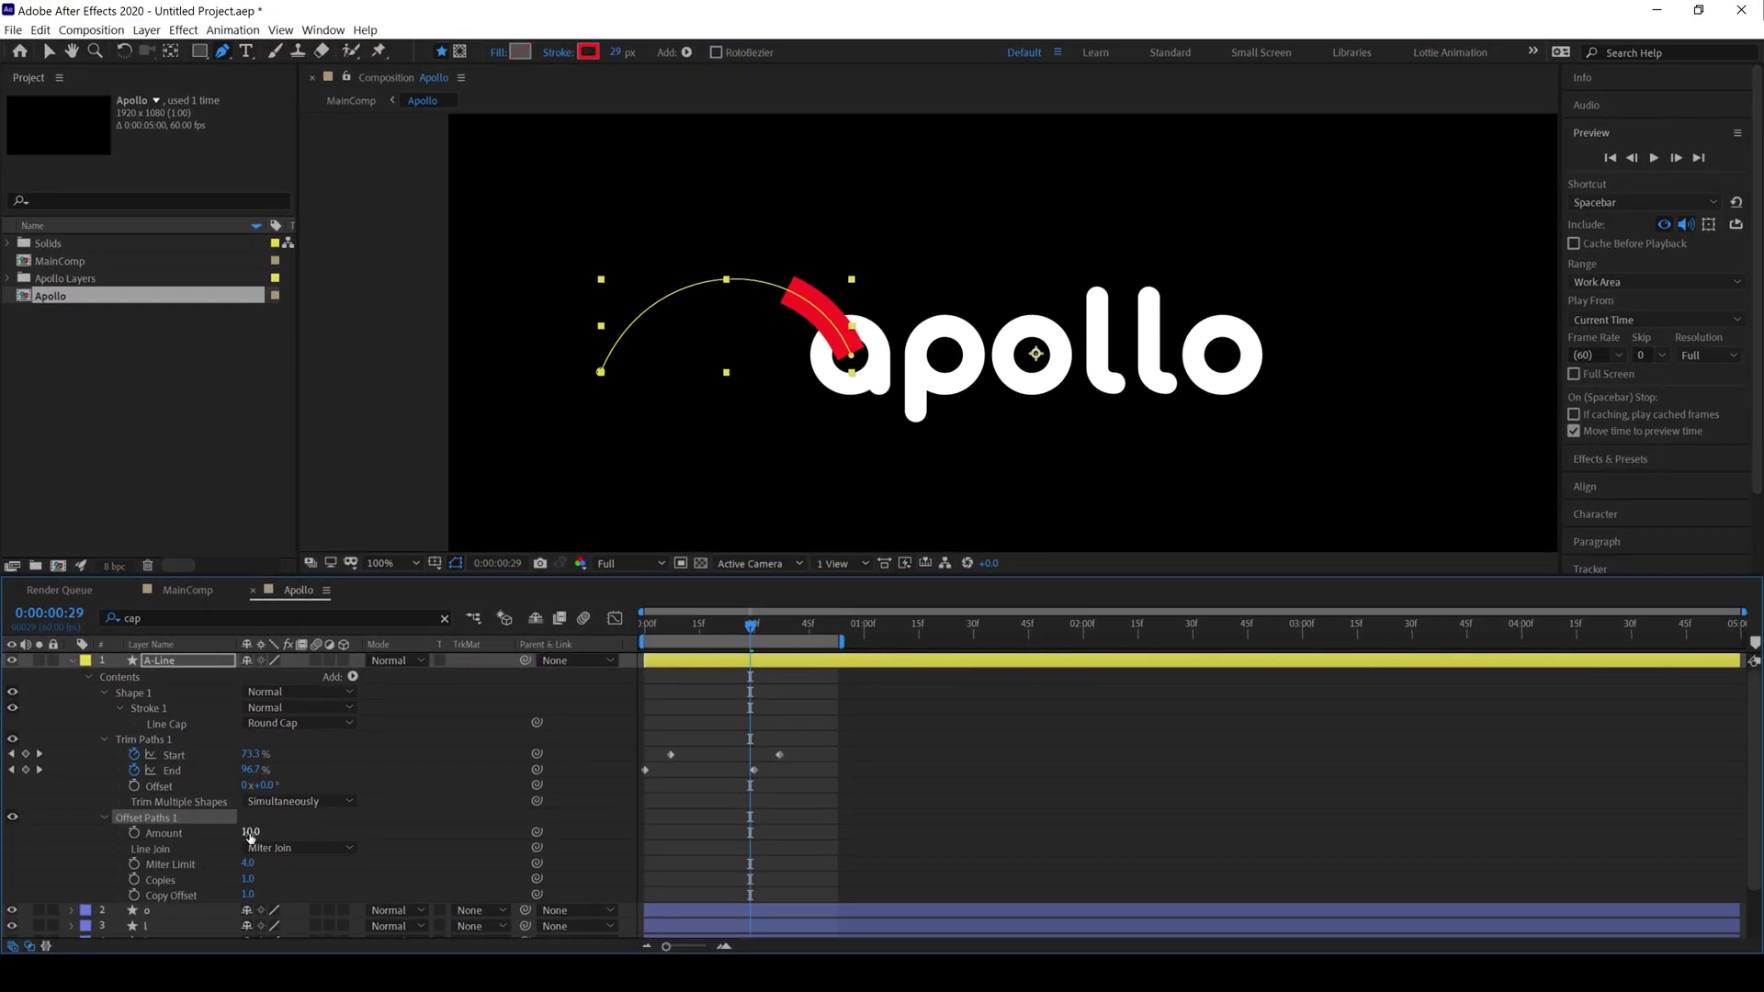
left_click_drag(250, 838, 284, 823)
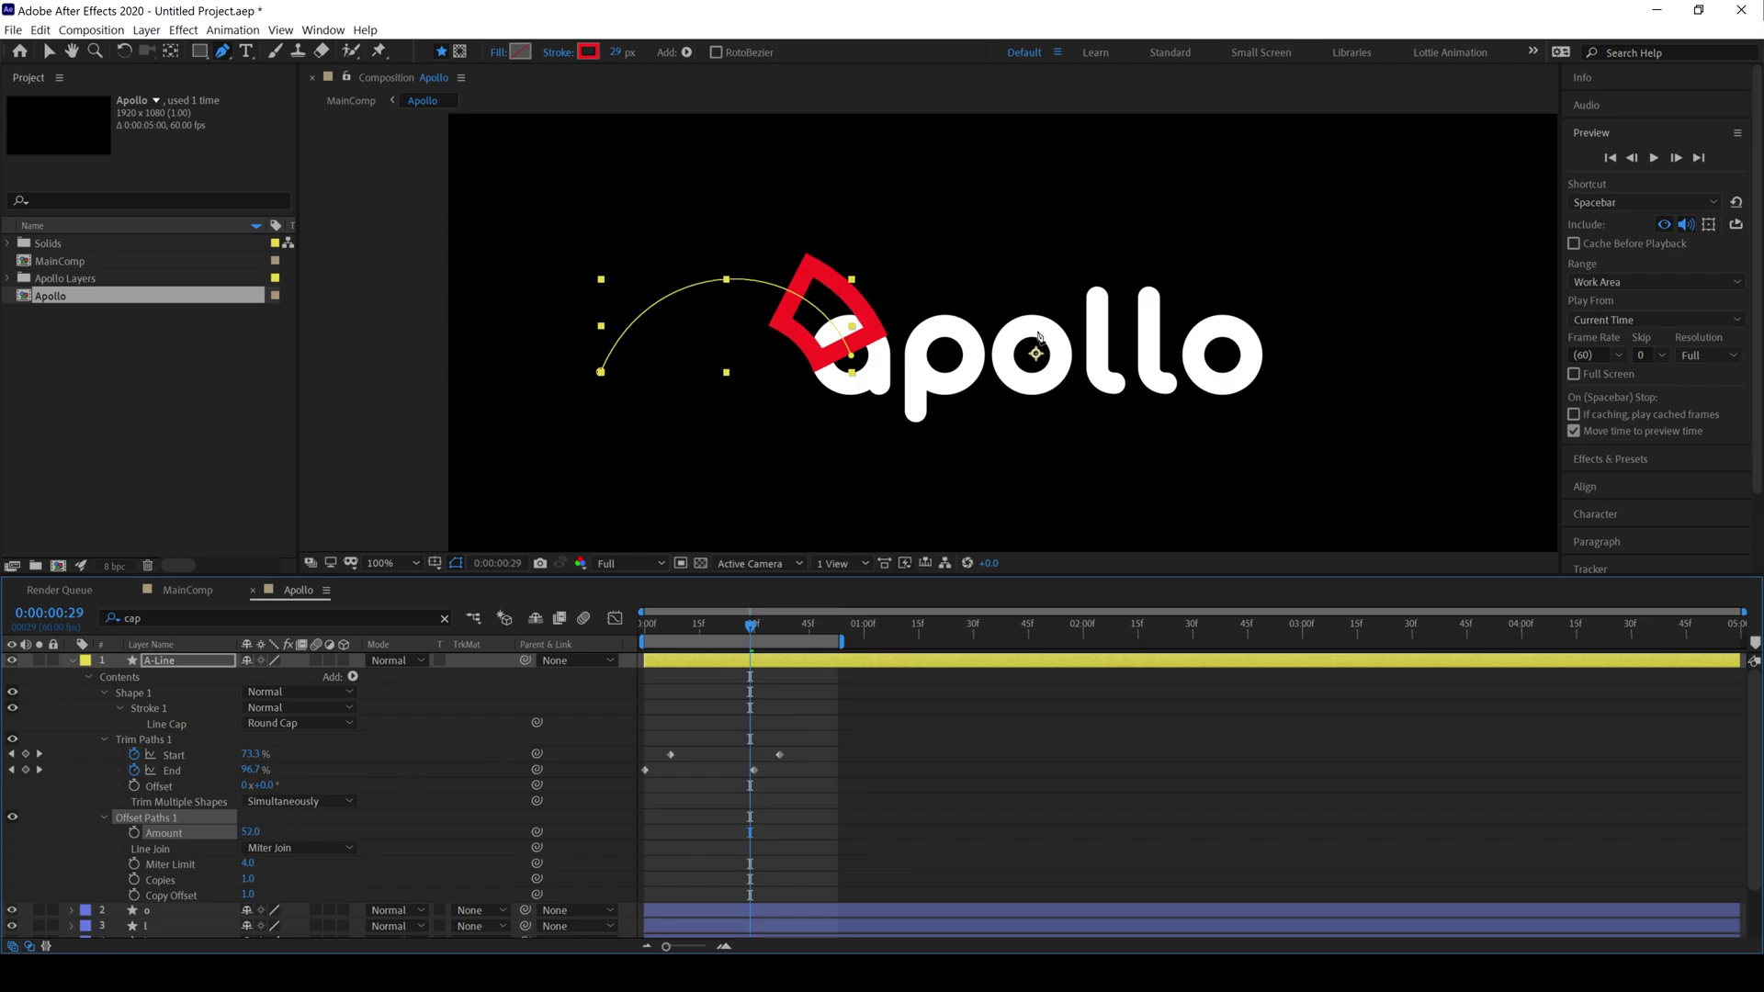
scroll(1038, 336, "up", 4)
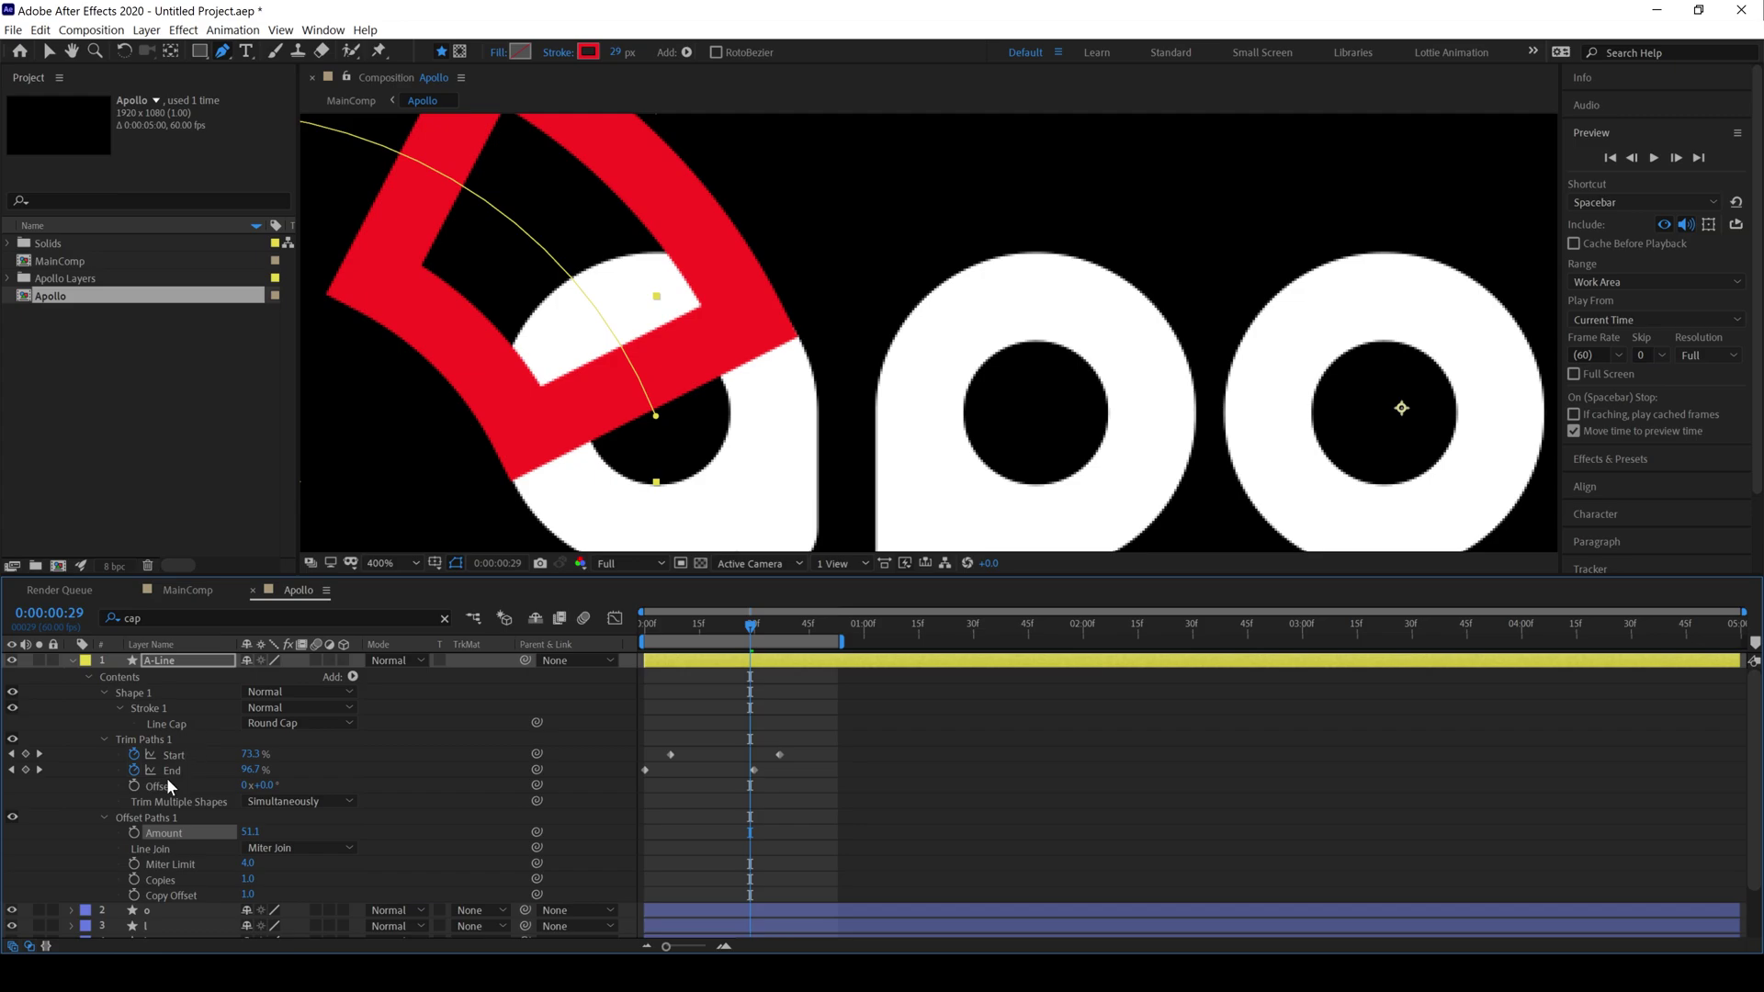
Set both the Stroke 1 and Offset Paths Line Join to Round Join.
left_click(119, 708)
left_click(105, 724)
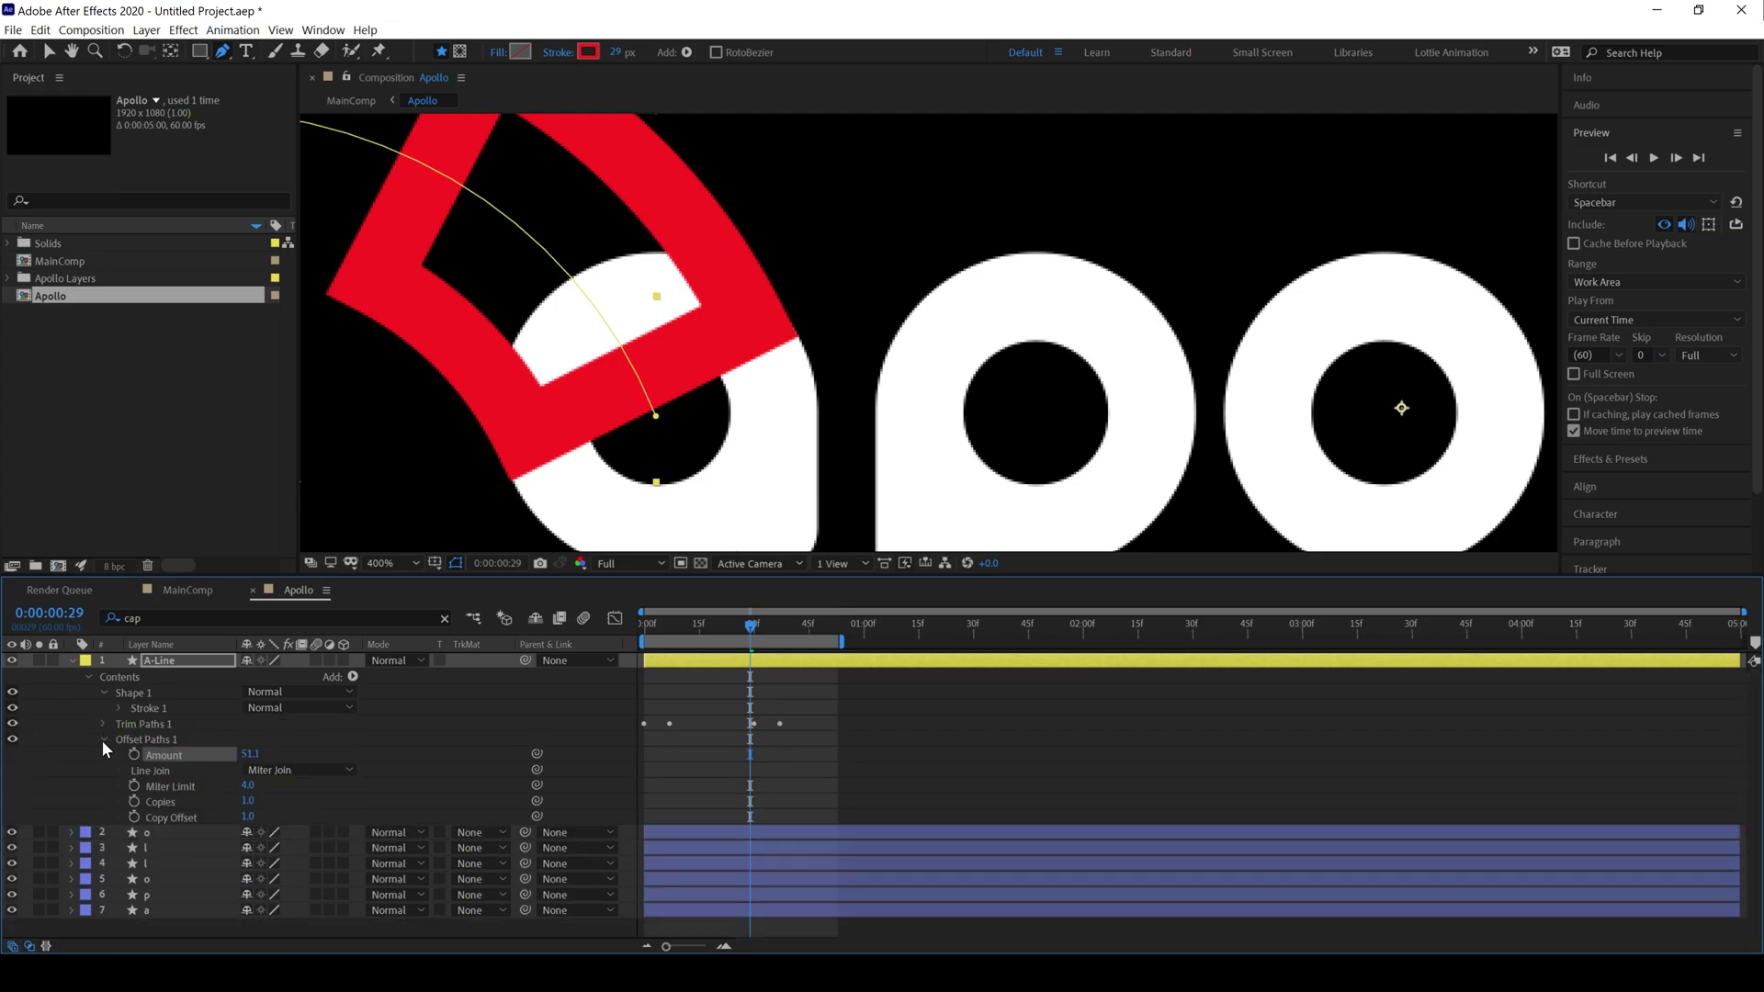
left_click(104, 739)
left_click(119, 708)
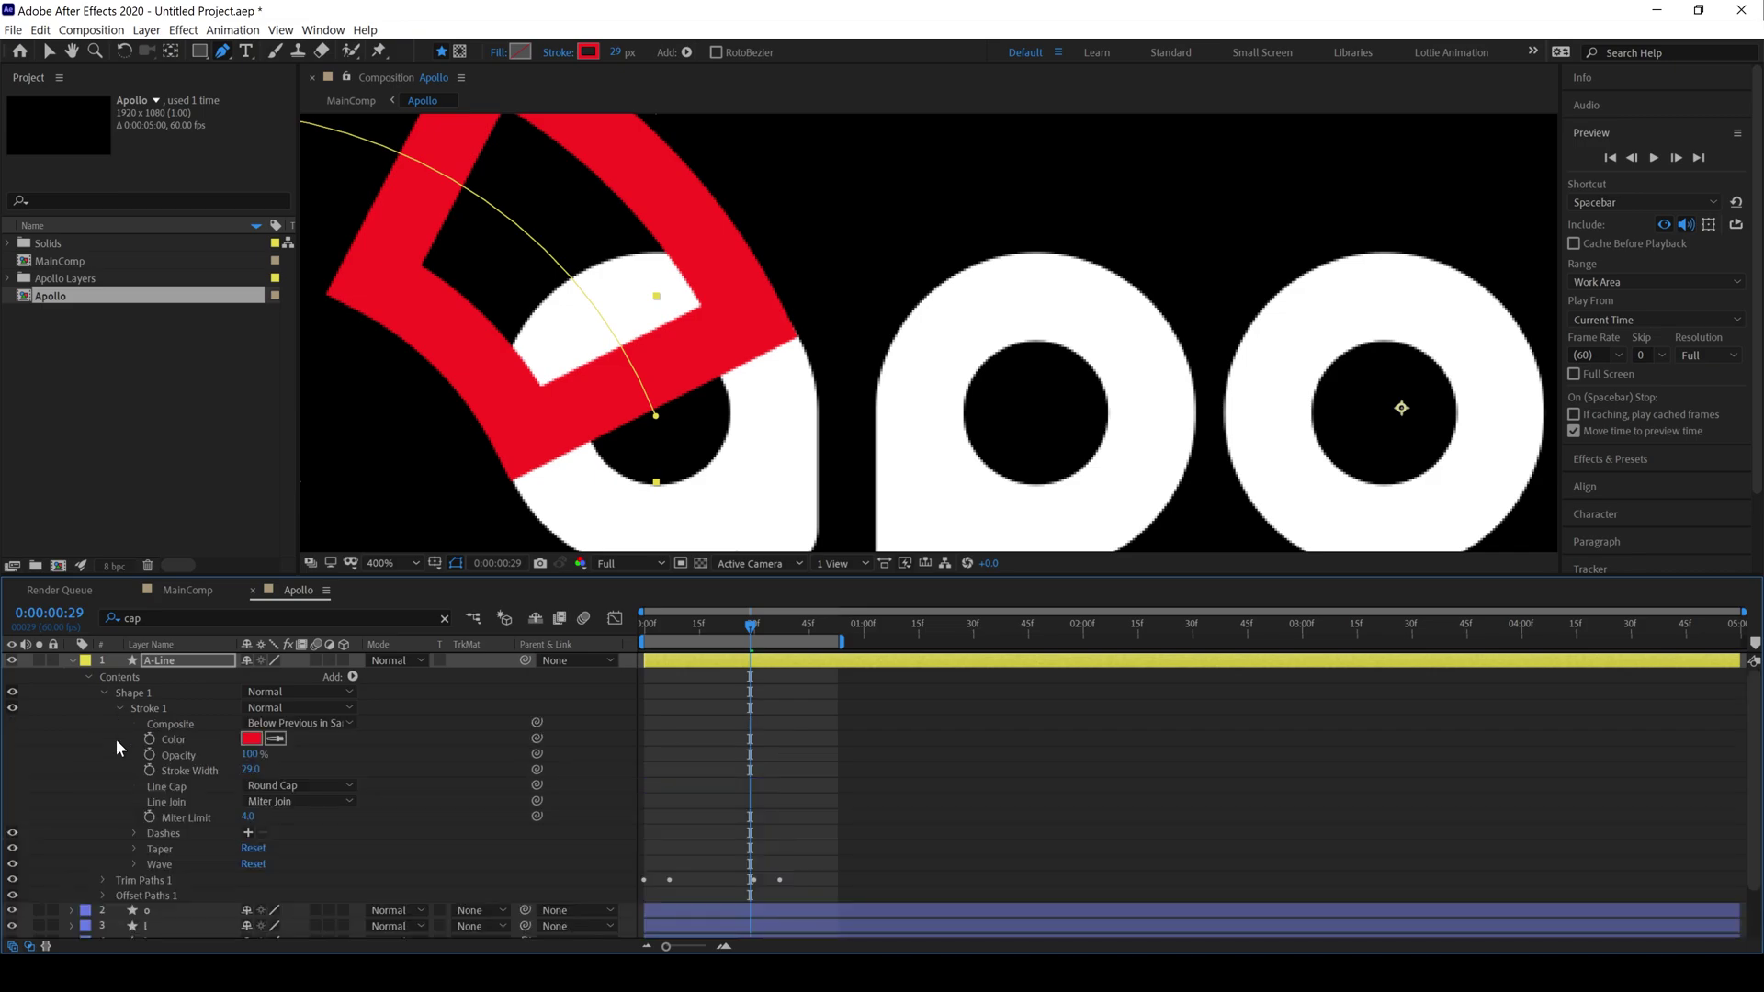
left_click(165, 801)
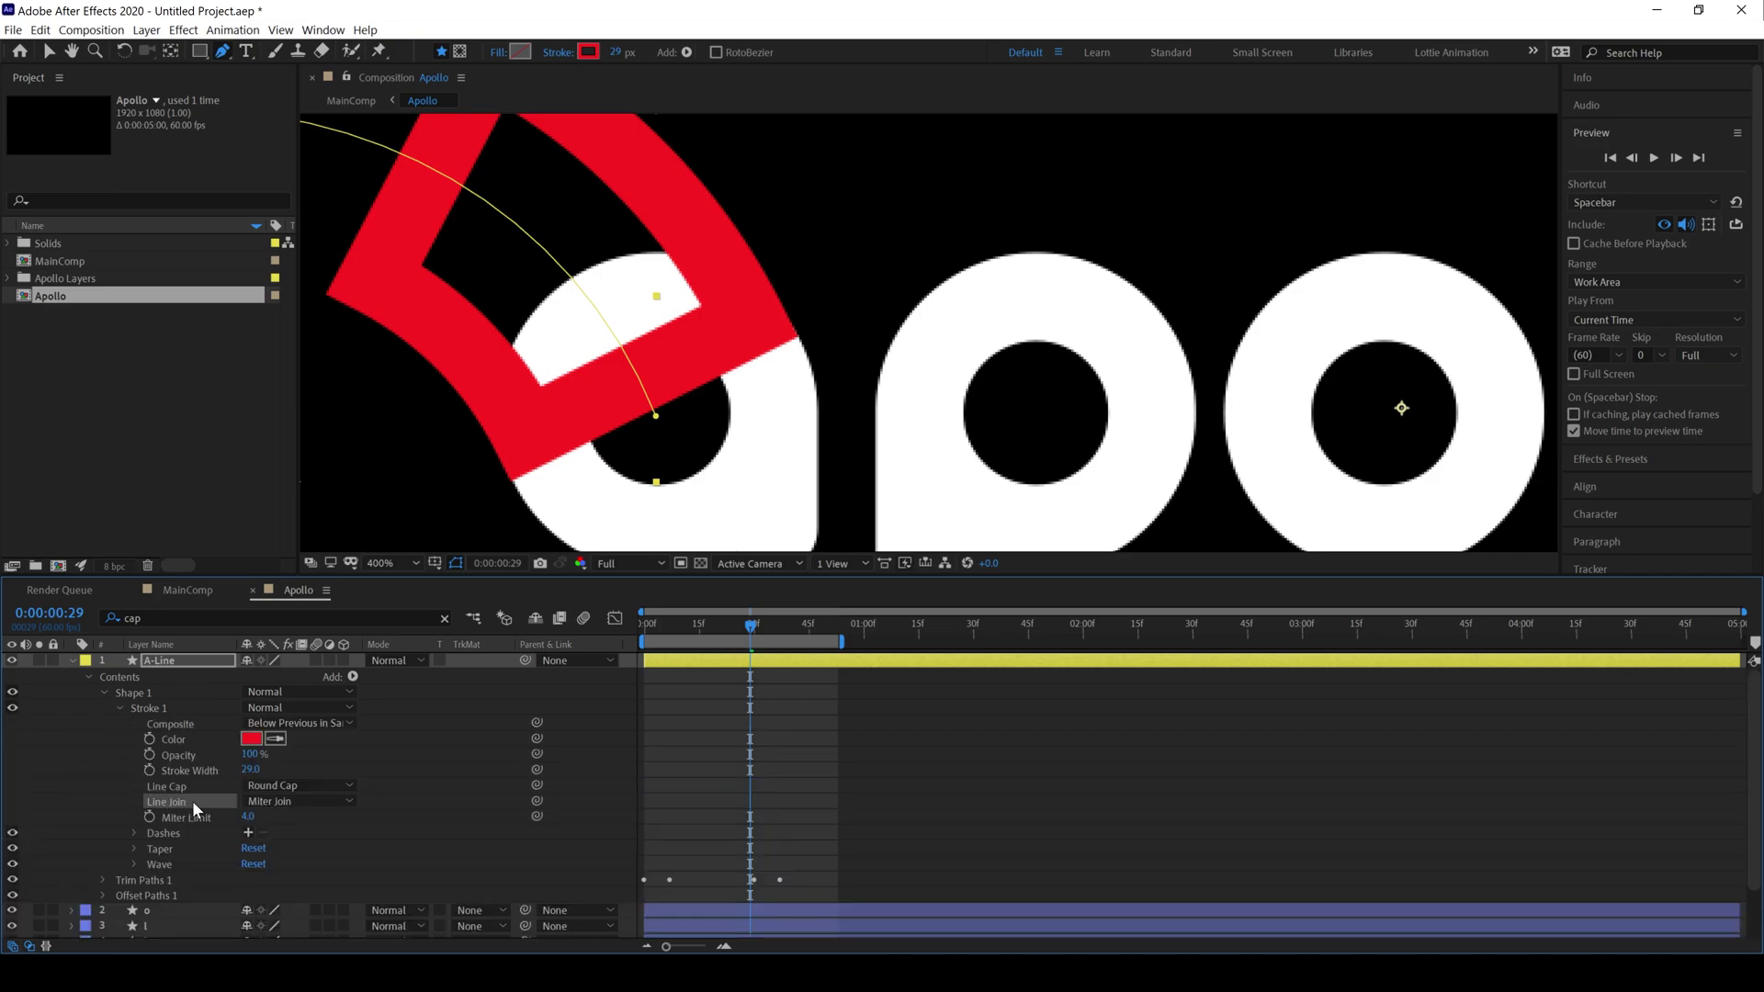
left_click(284, 803)
left_click(284, 839)
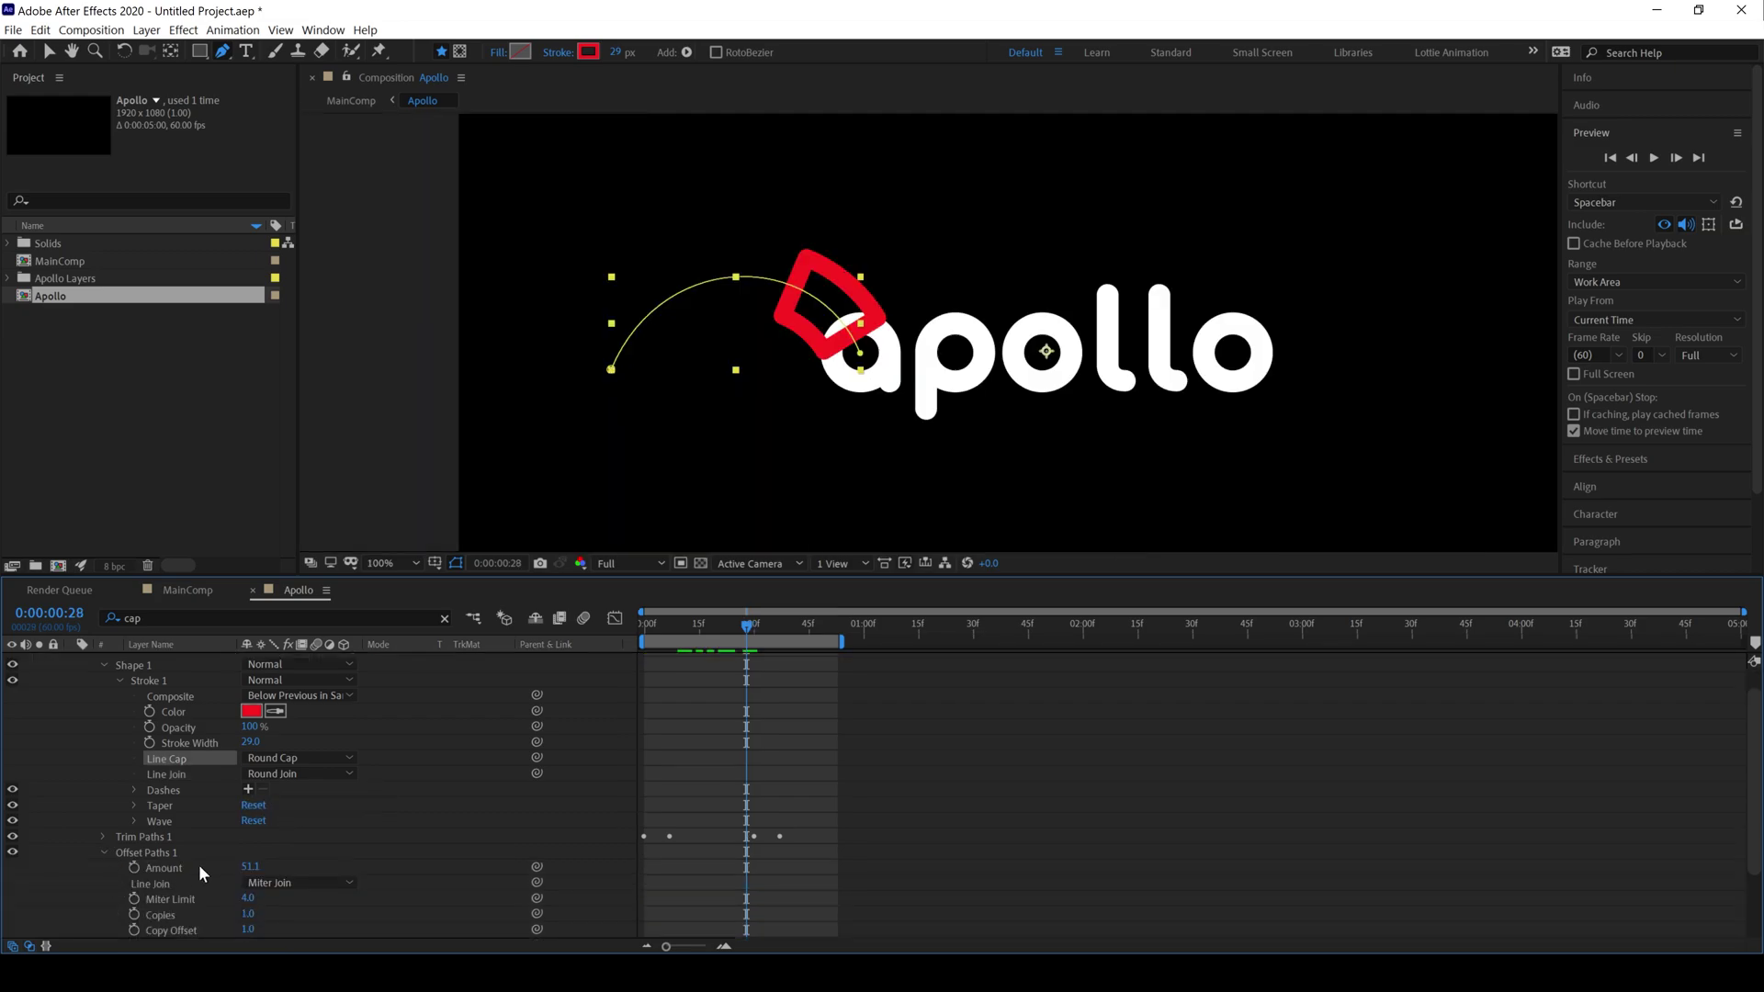
scroll(200, 863, "down", 2)
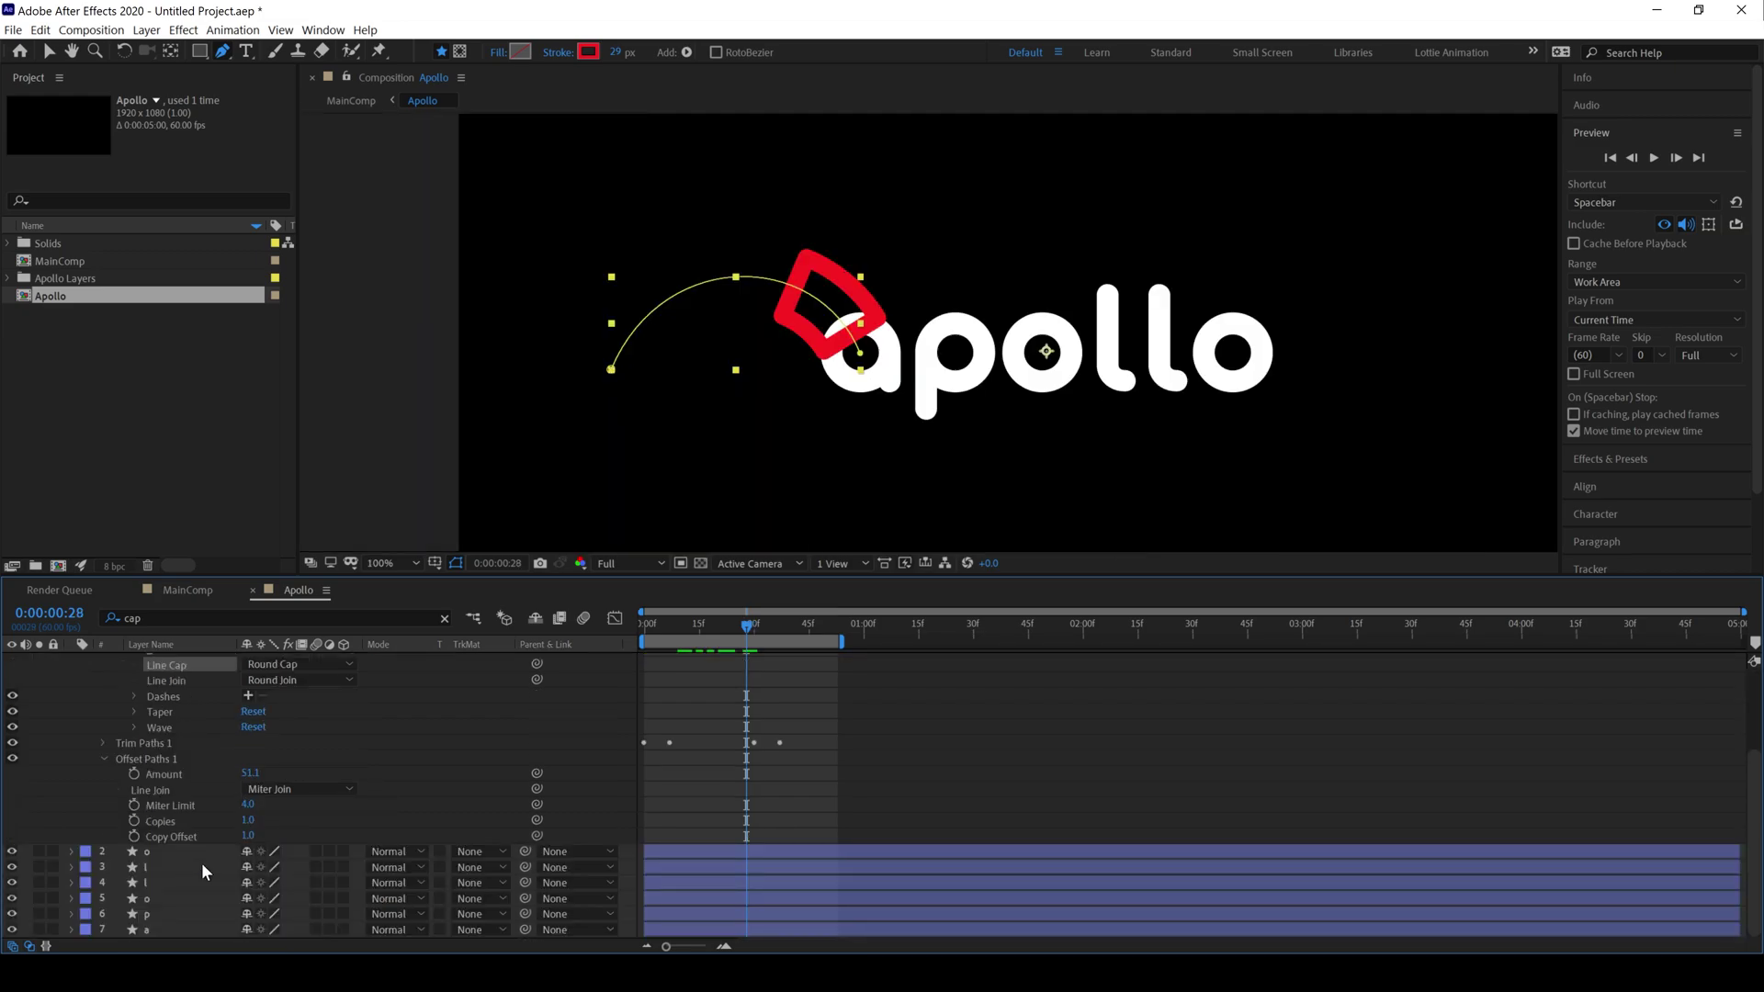
left_click(166, 790)
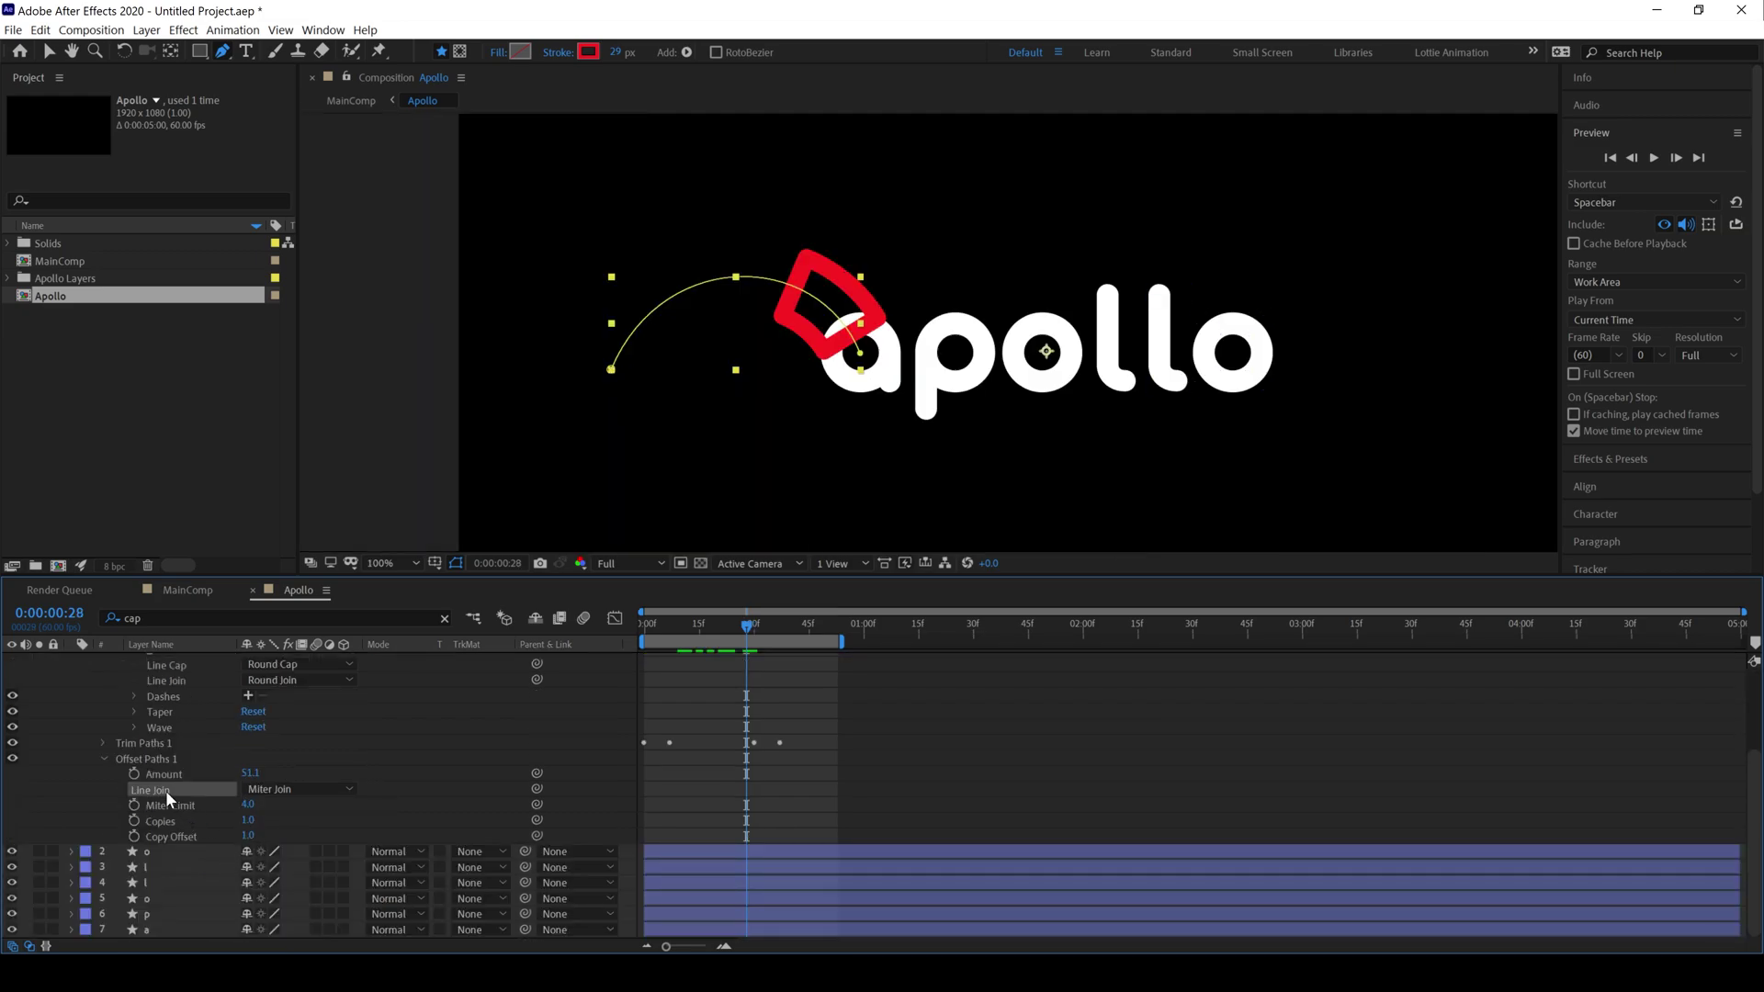
left_click(293, 791)
left_click(292, 828)
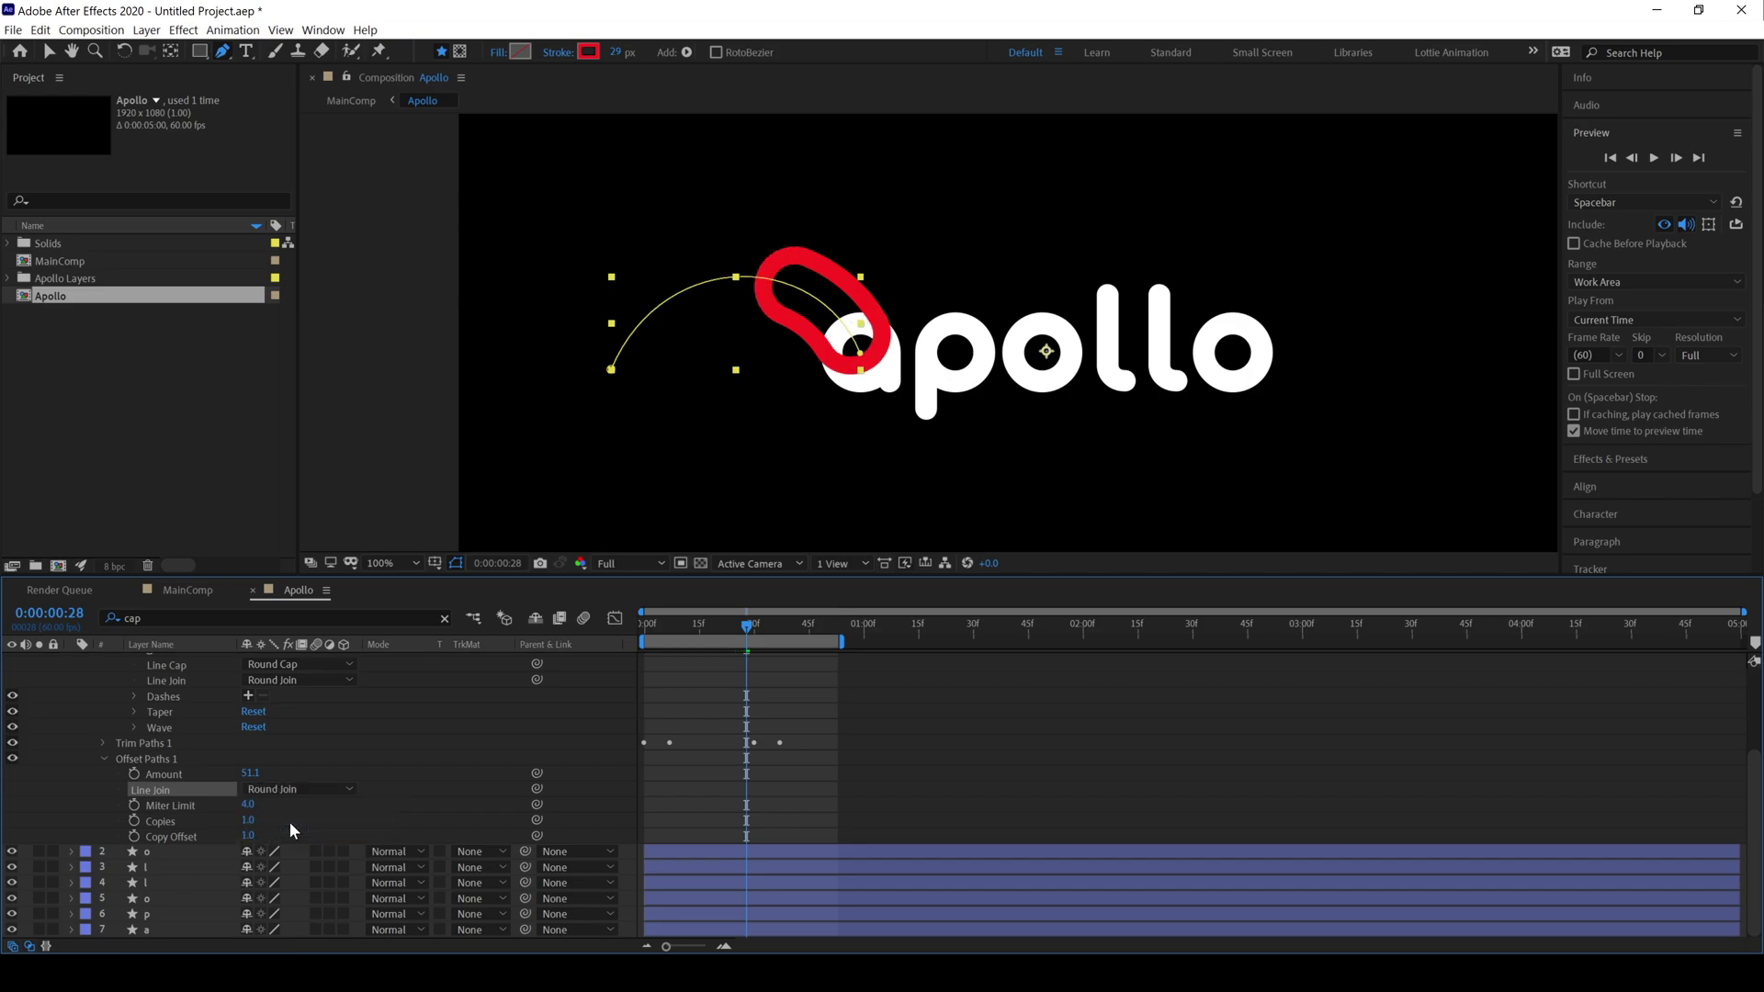
Scrub the timeline and show the A-Line path vertices to check the rounded loop.
mouse_move(731, 621)
left_mouse_down()
mouse_move(697, 631)
mouse_move(754, 647)
left_mouse_up()
key("period")
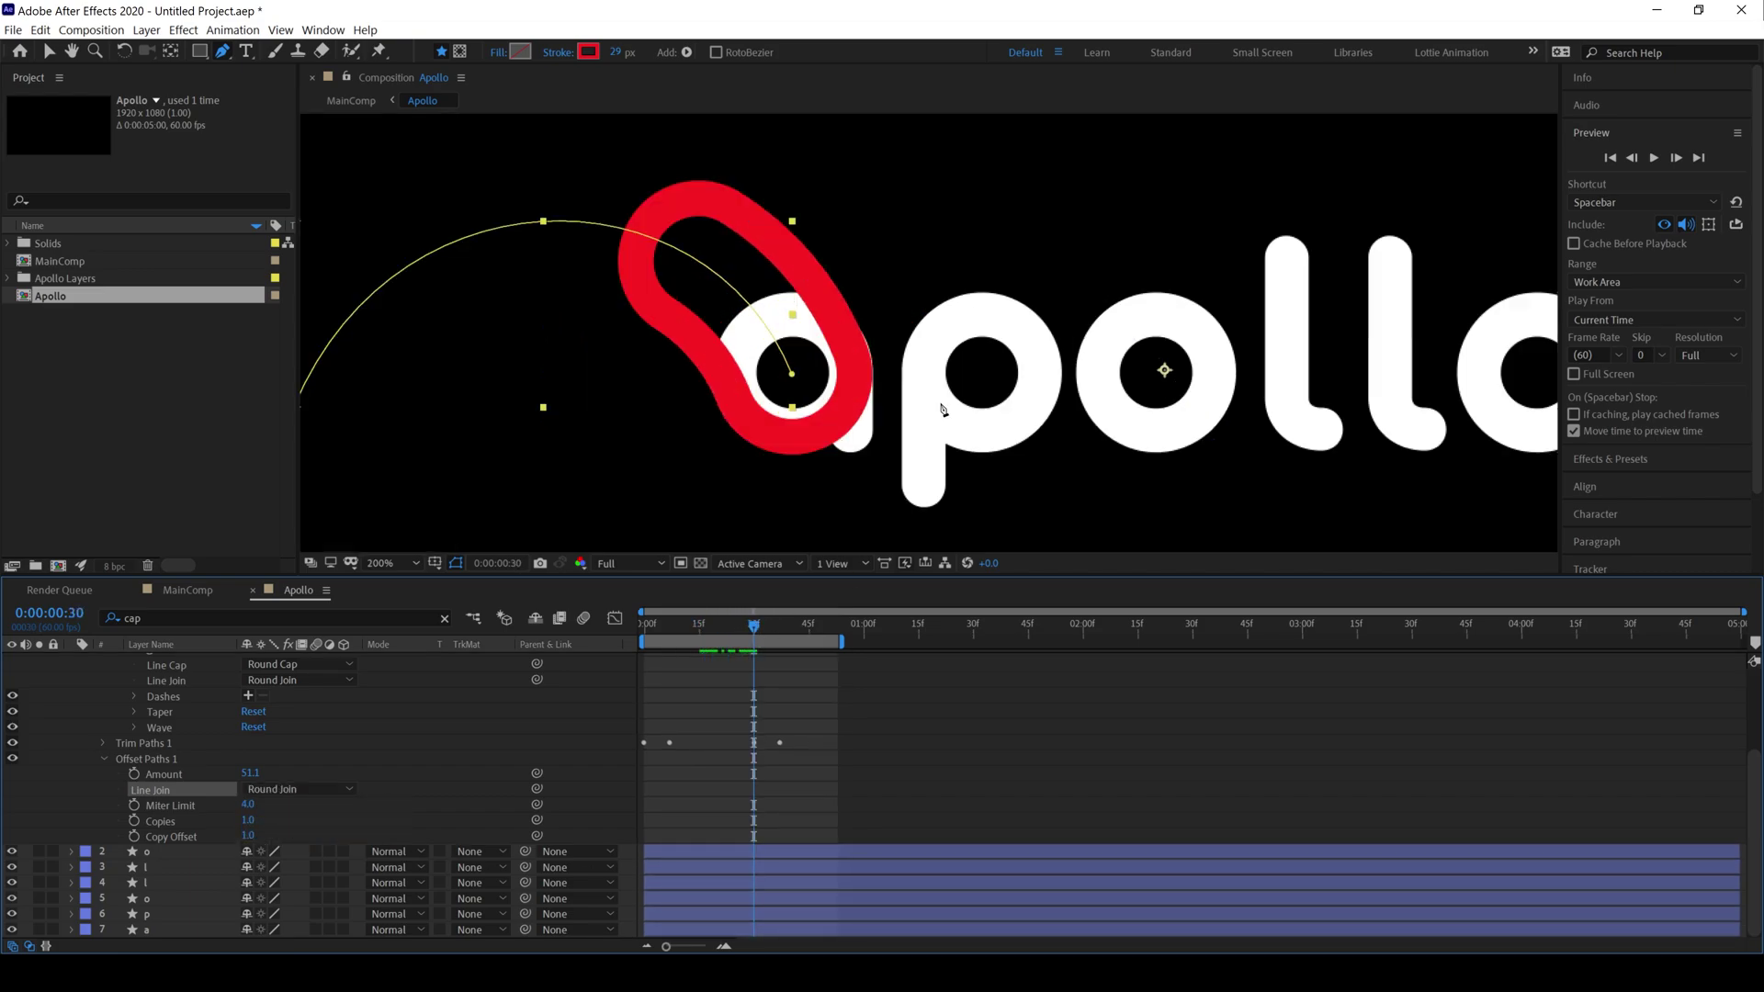
scroll(320, 656, "up", 3)
left_click(756, 288)
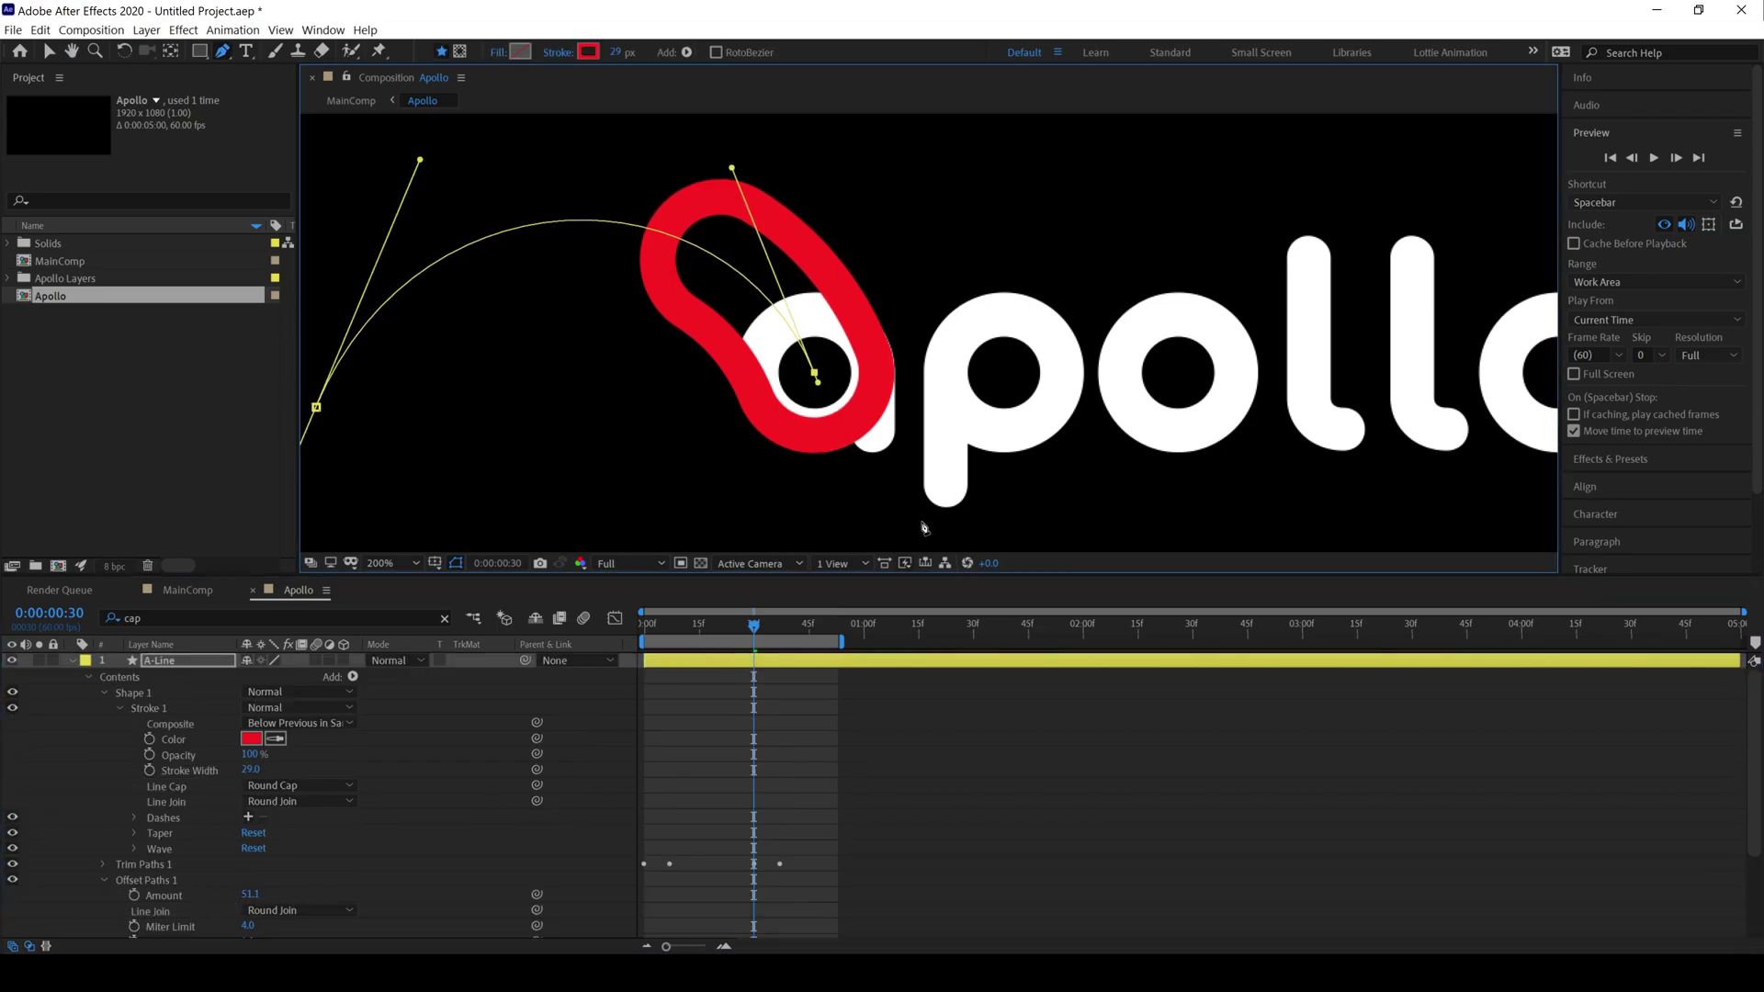
Apply Easy Ease to all of A-Line's Start and End keyframes.
key("comma")
key("comma")
key("space")
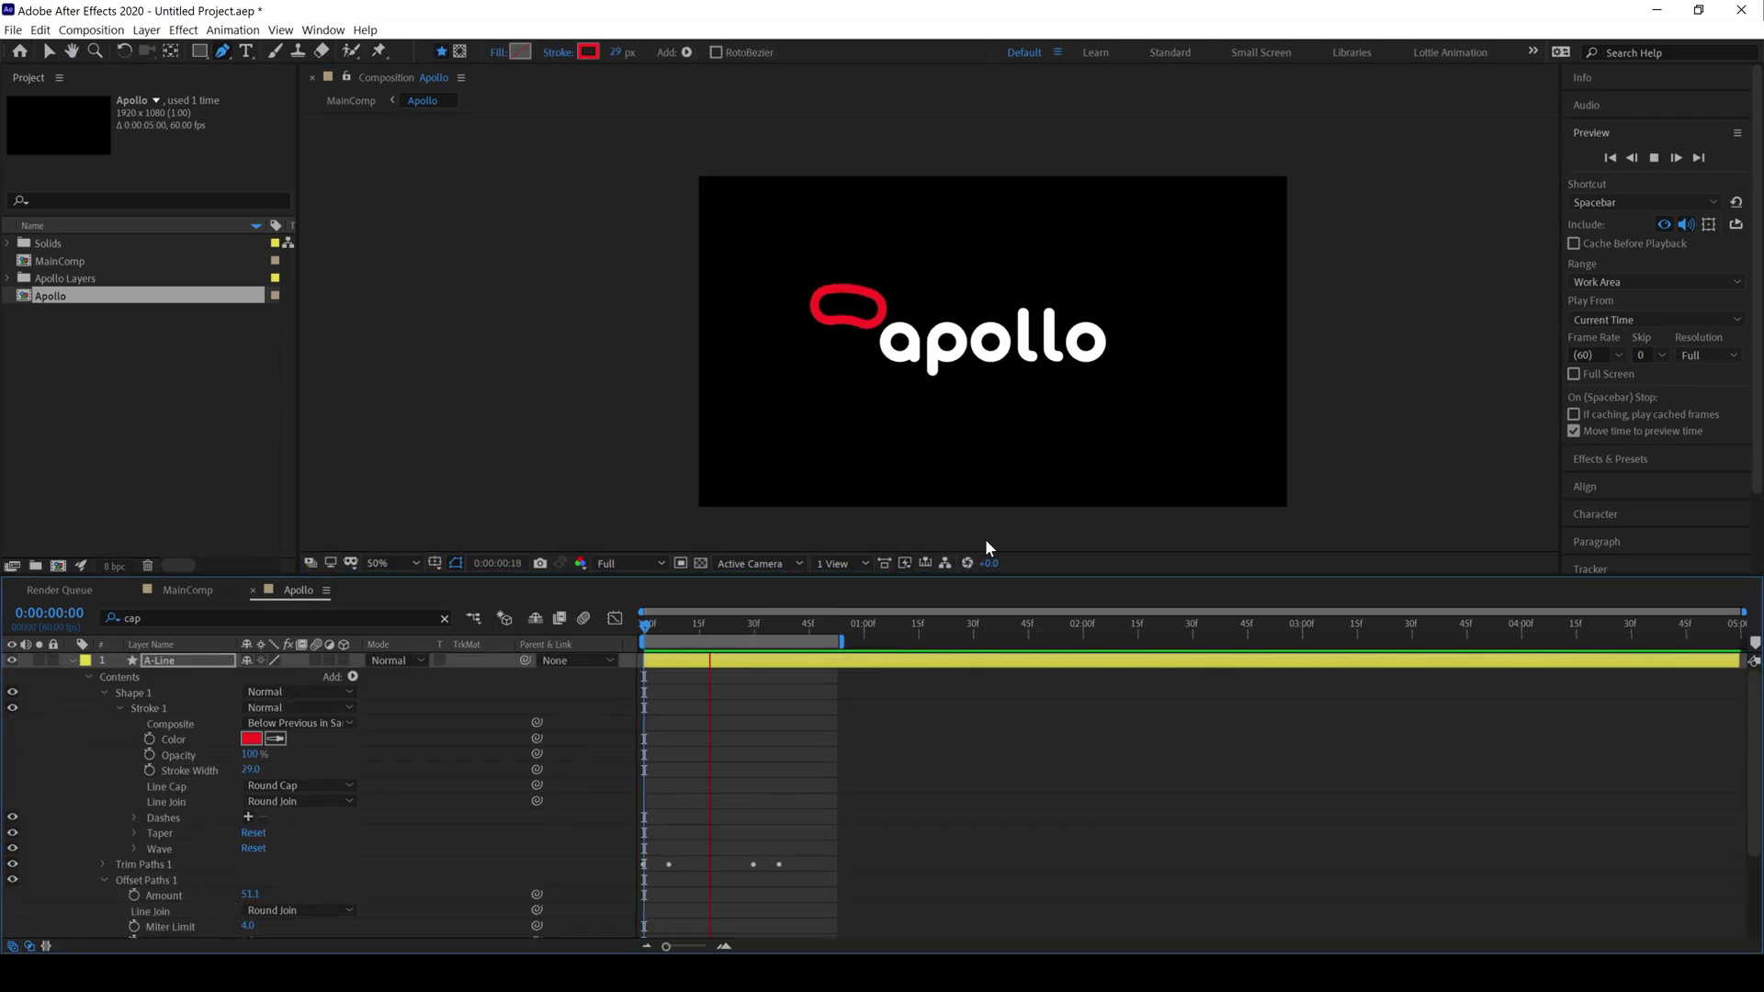
key("space")
left_click_drag(801, 625, 643, 634)
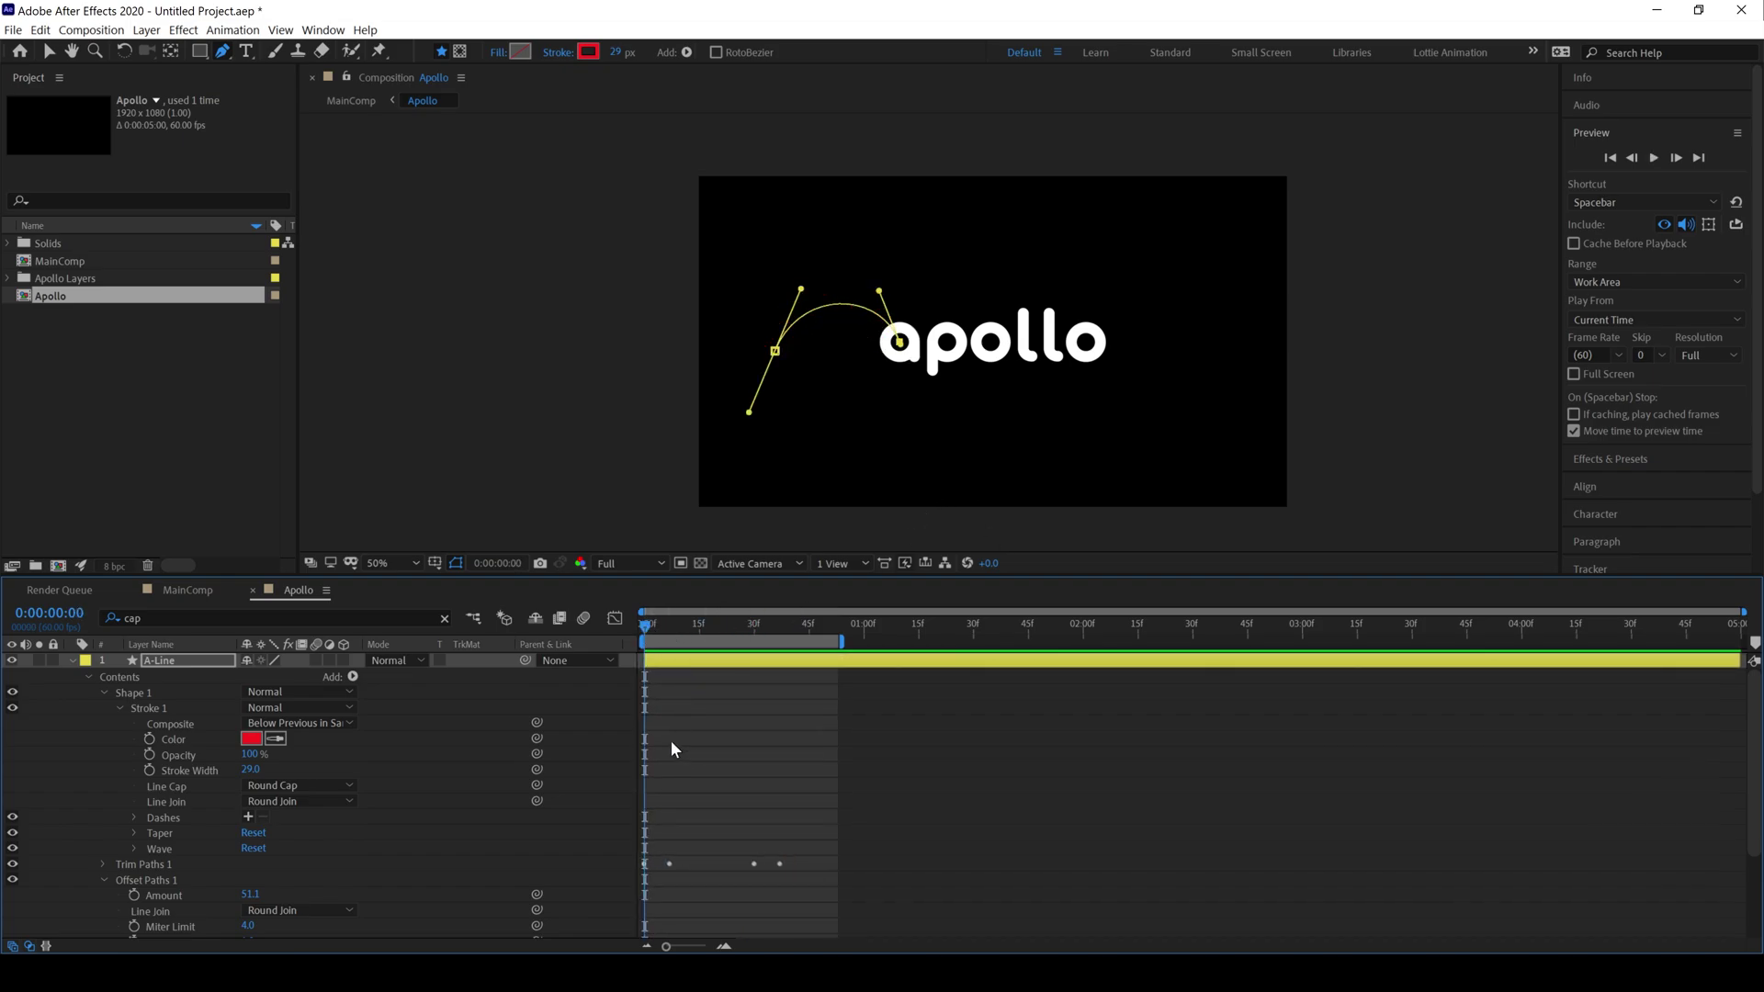
key("u")
left_click_drag(806, 672, 638, 707)
right_click(671, 680)
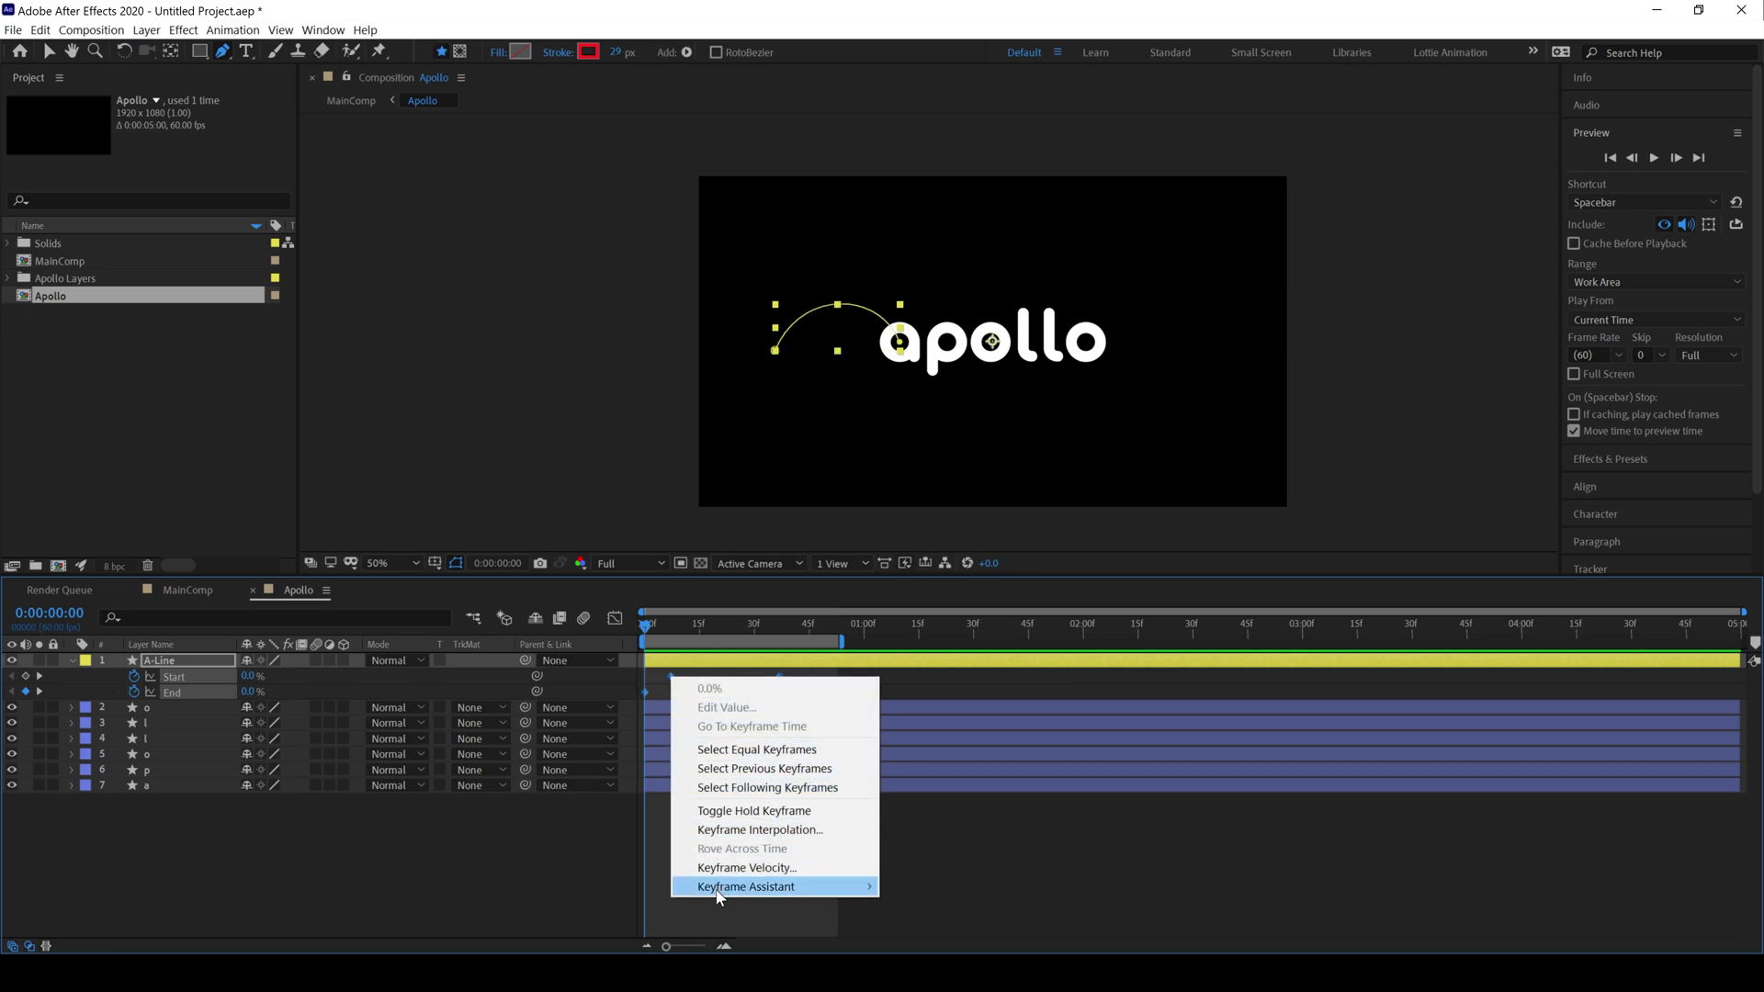
mouse_move(780, 886)
left_click(913, 771)
Drag the Start keyframes later to delay the stroke's start, then preview.
key("space")
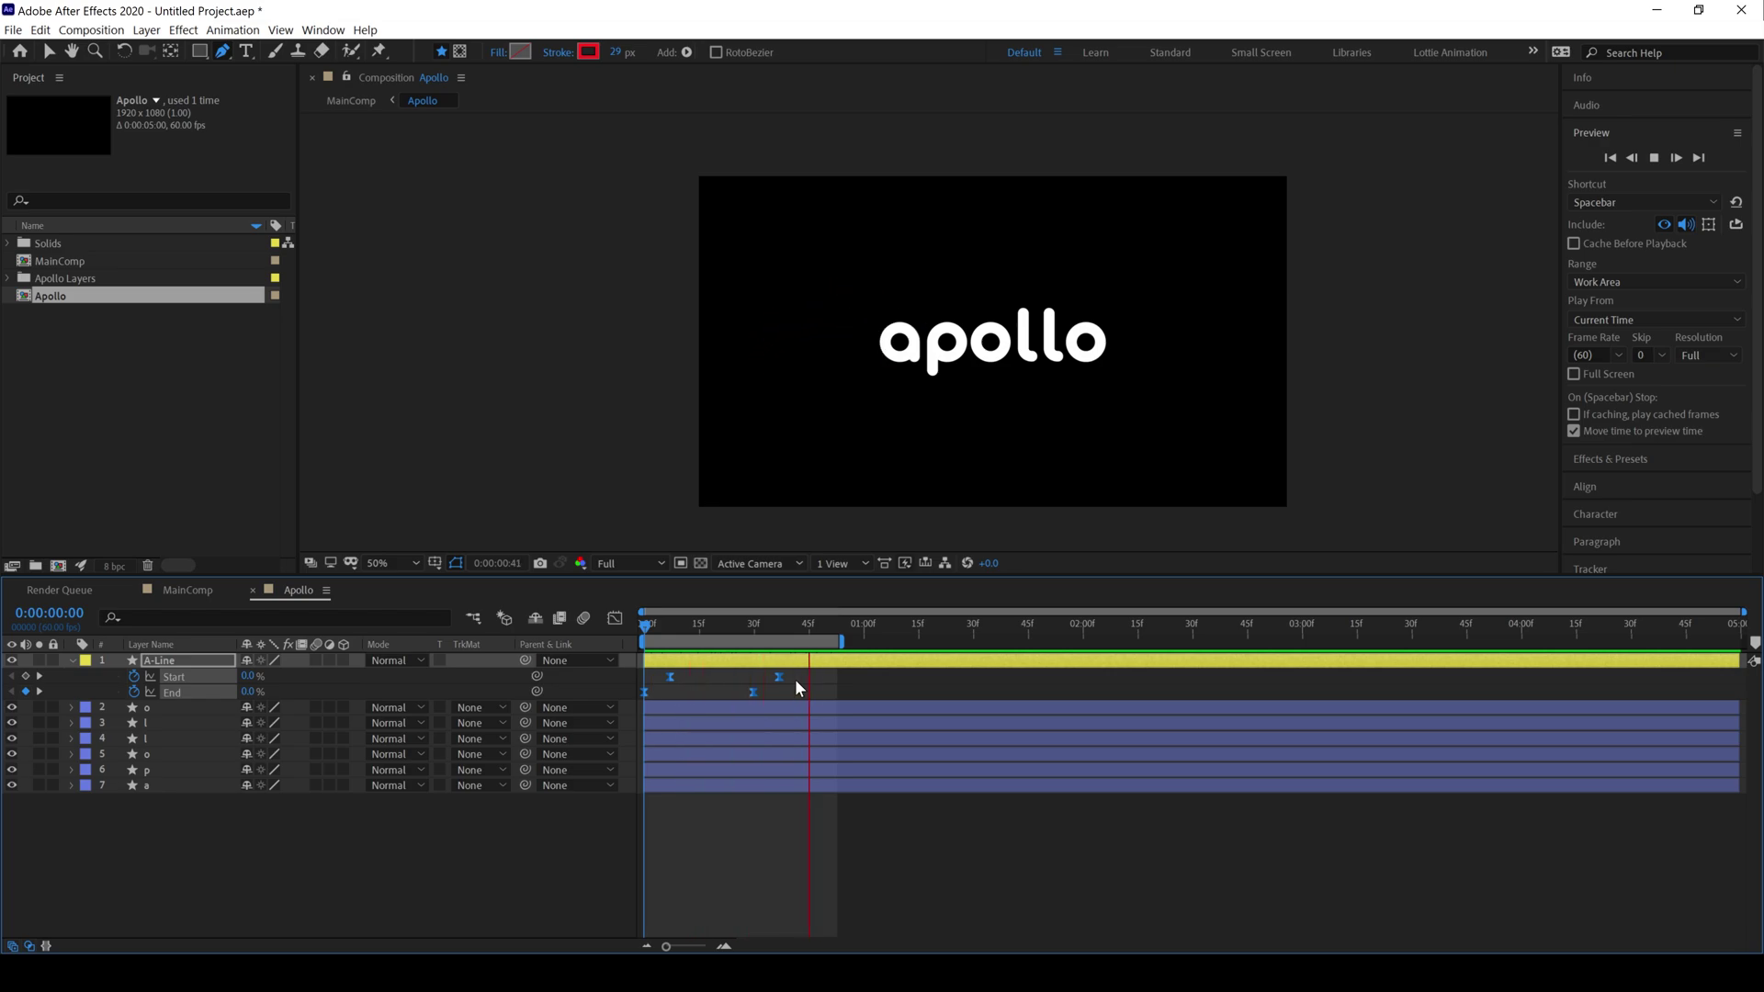
key("space")
left_click(796, 678)
left_click(751, 691)
left_click_drag(778, 675, 825, 681)
key("space")
key("space")
key("g")
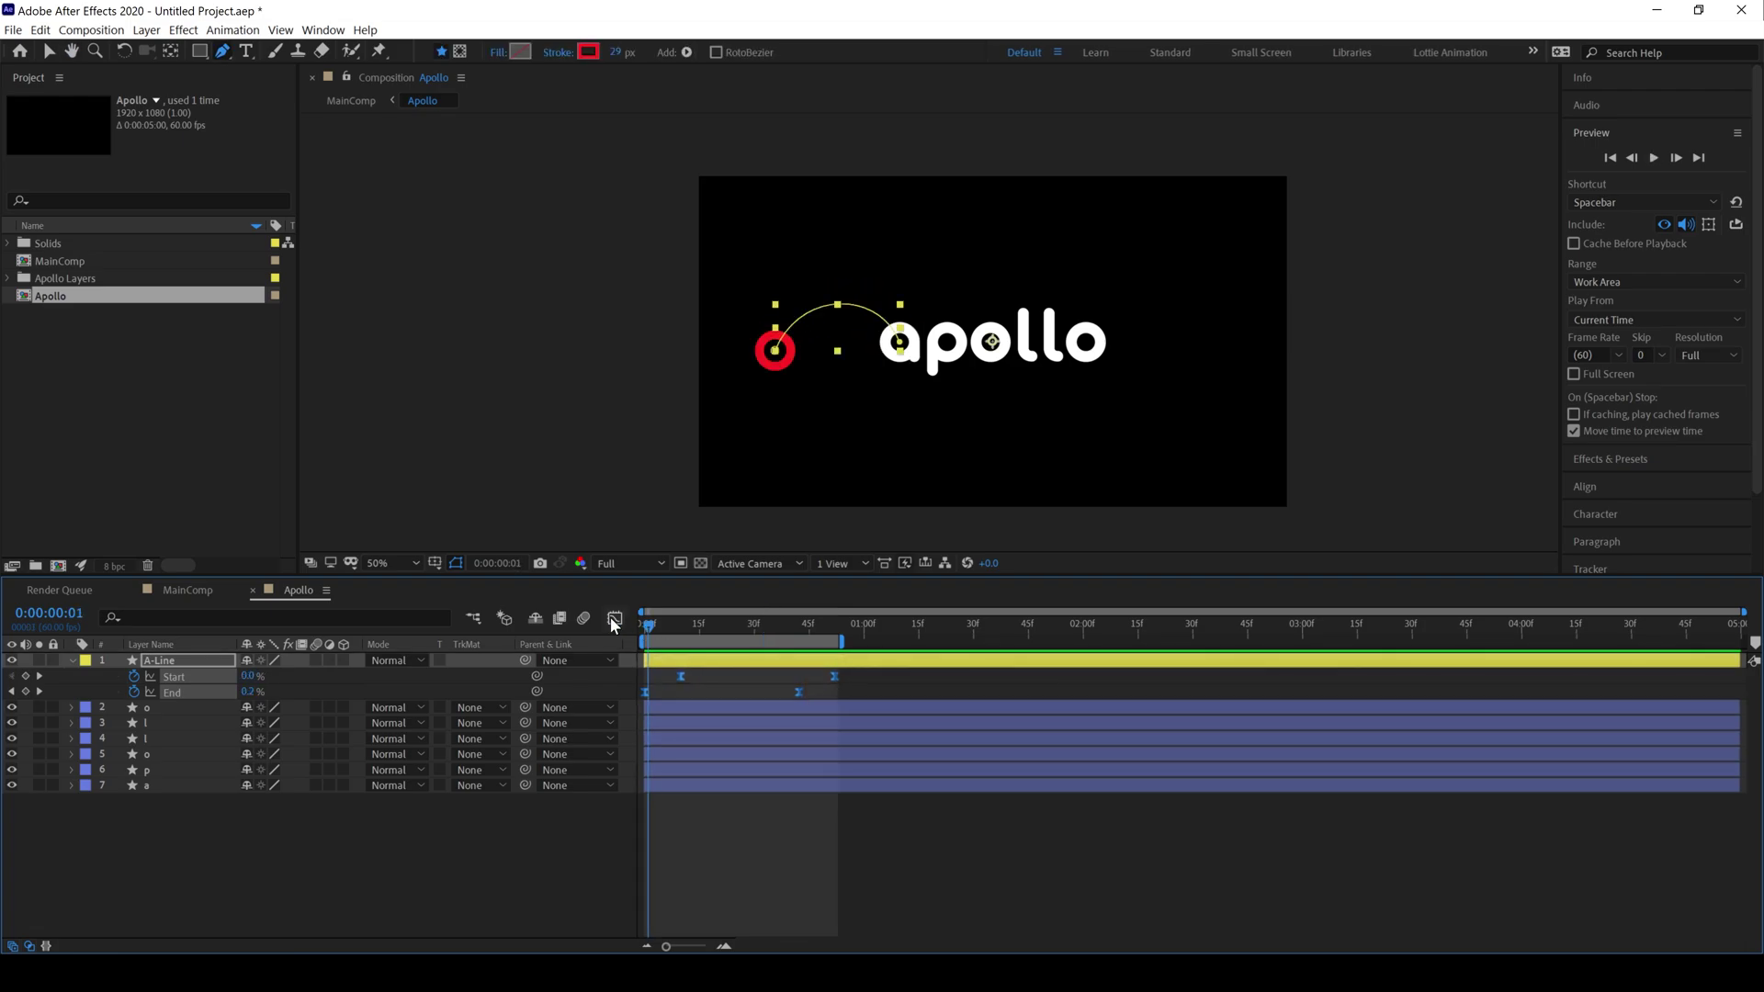
In the Graph Editor, increase the keyframes' easing influence to steepen the speed curve.
left_click(614, 617)
key("v")
left_click_drag(867, 847, 581, 891)
key("F9")
left_click_drag(705, 884, 737, 886)
key("Home")
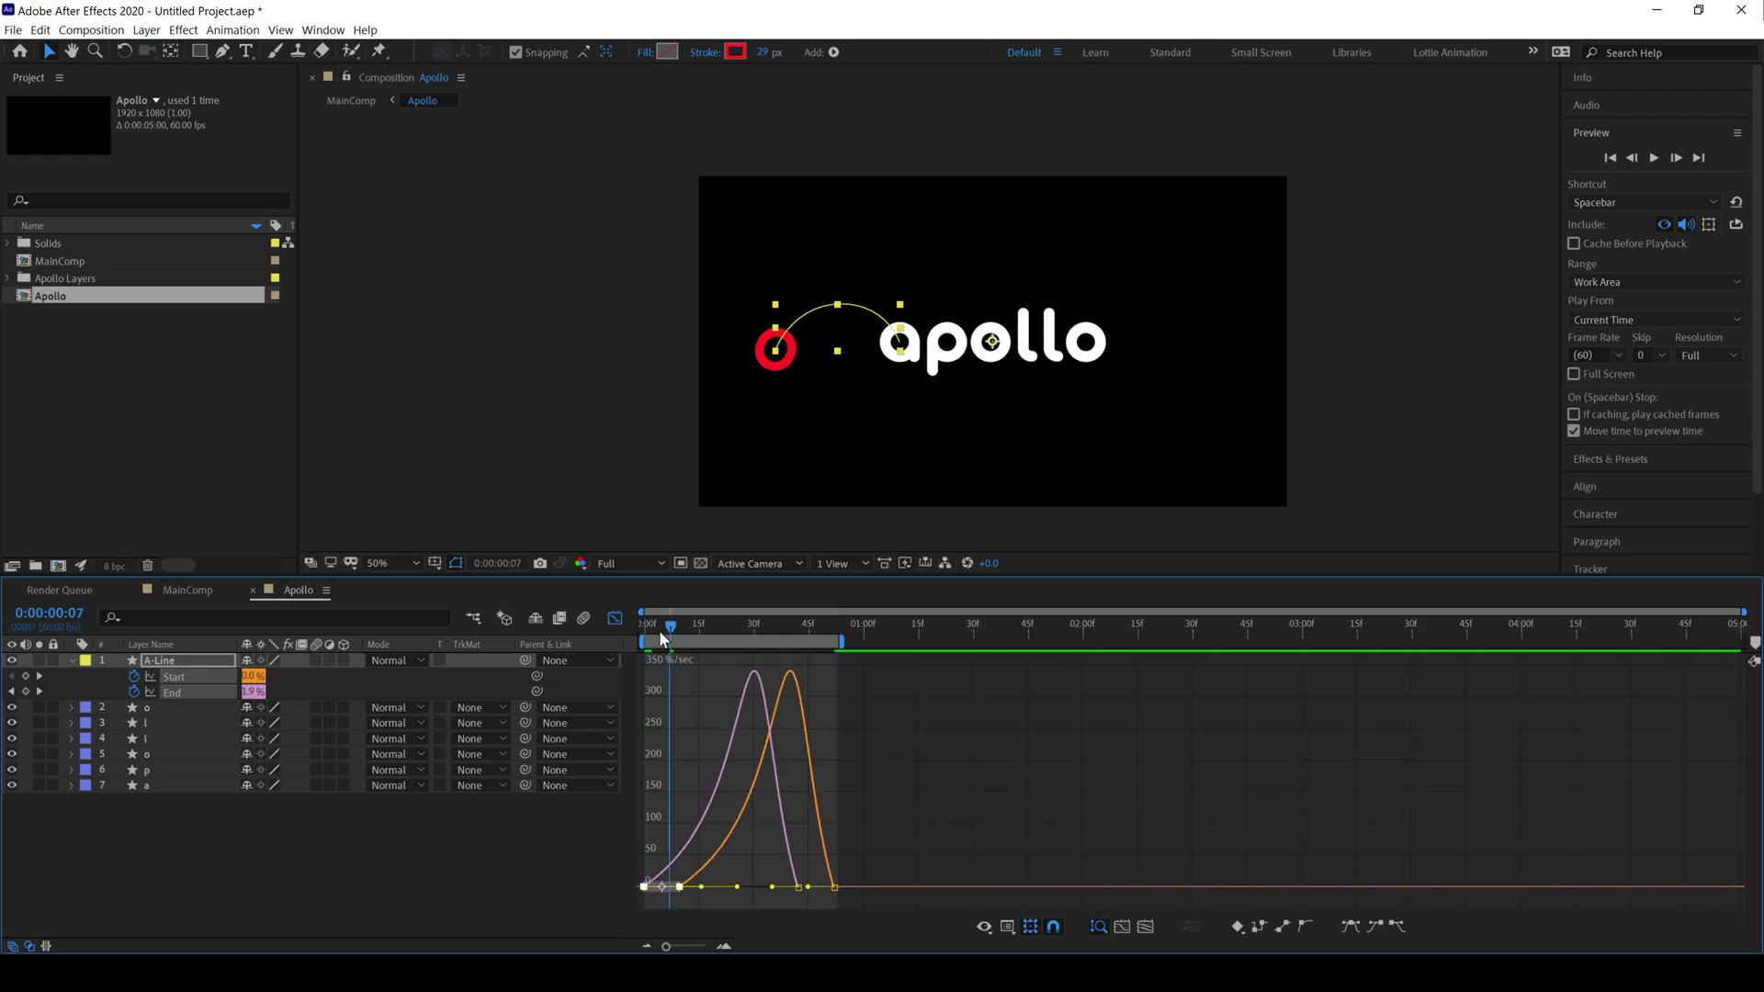
key("g")
key("space")
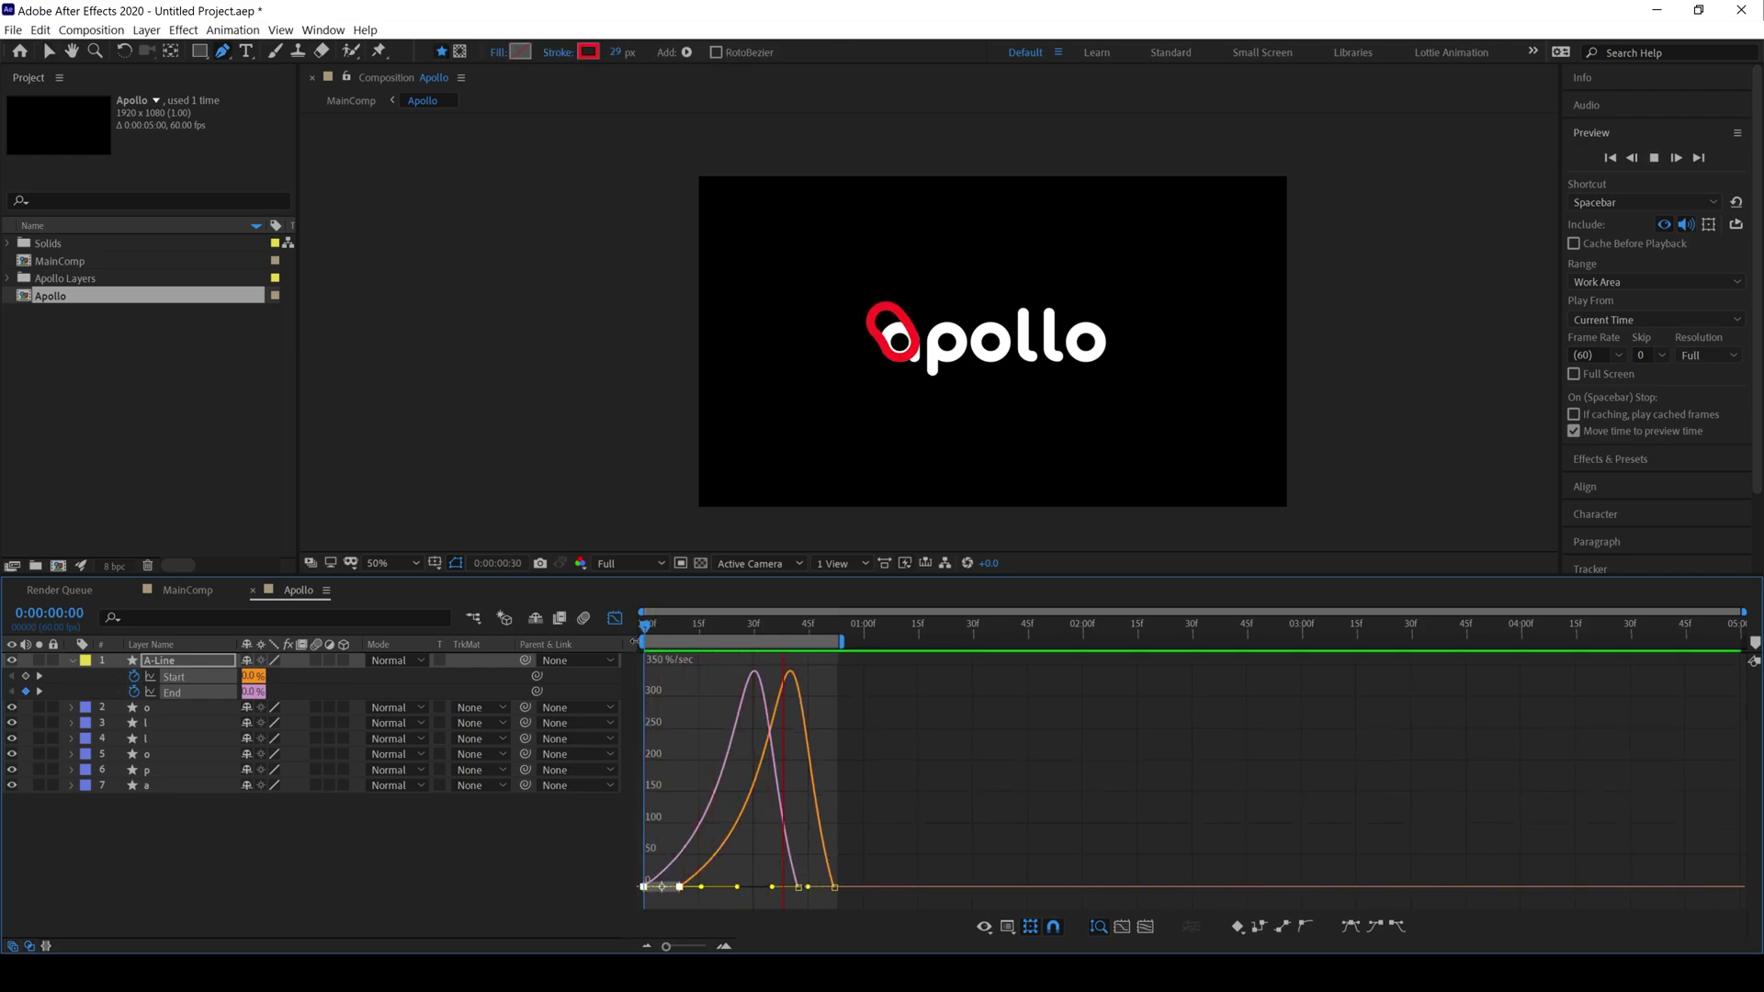
key("space")
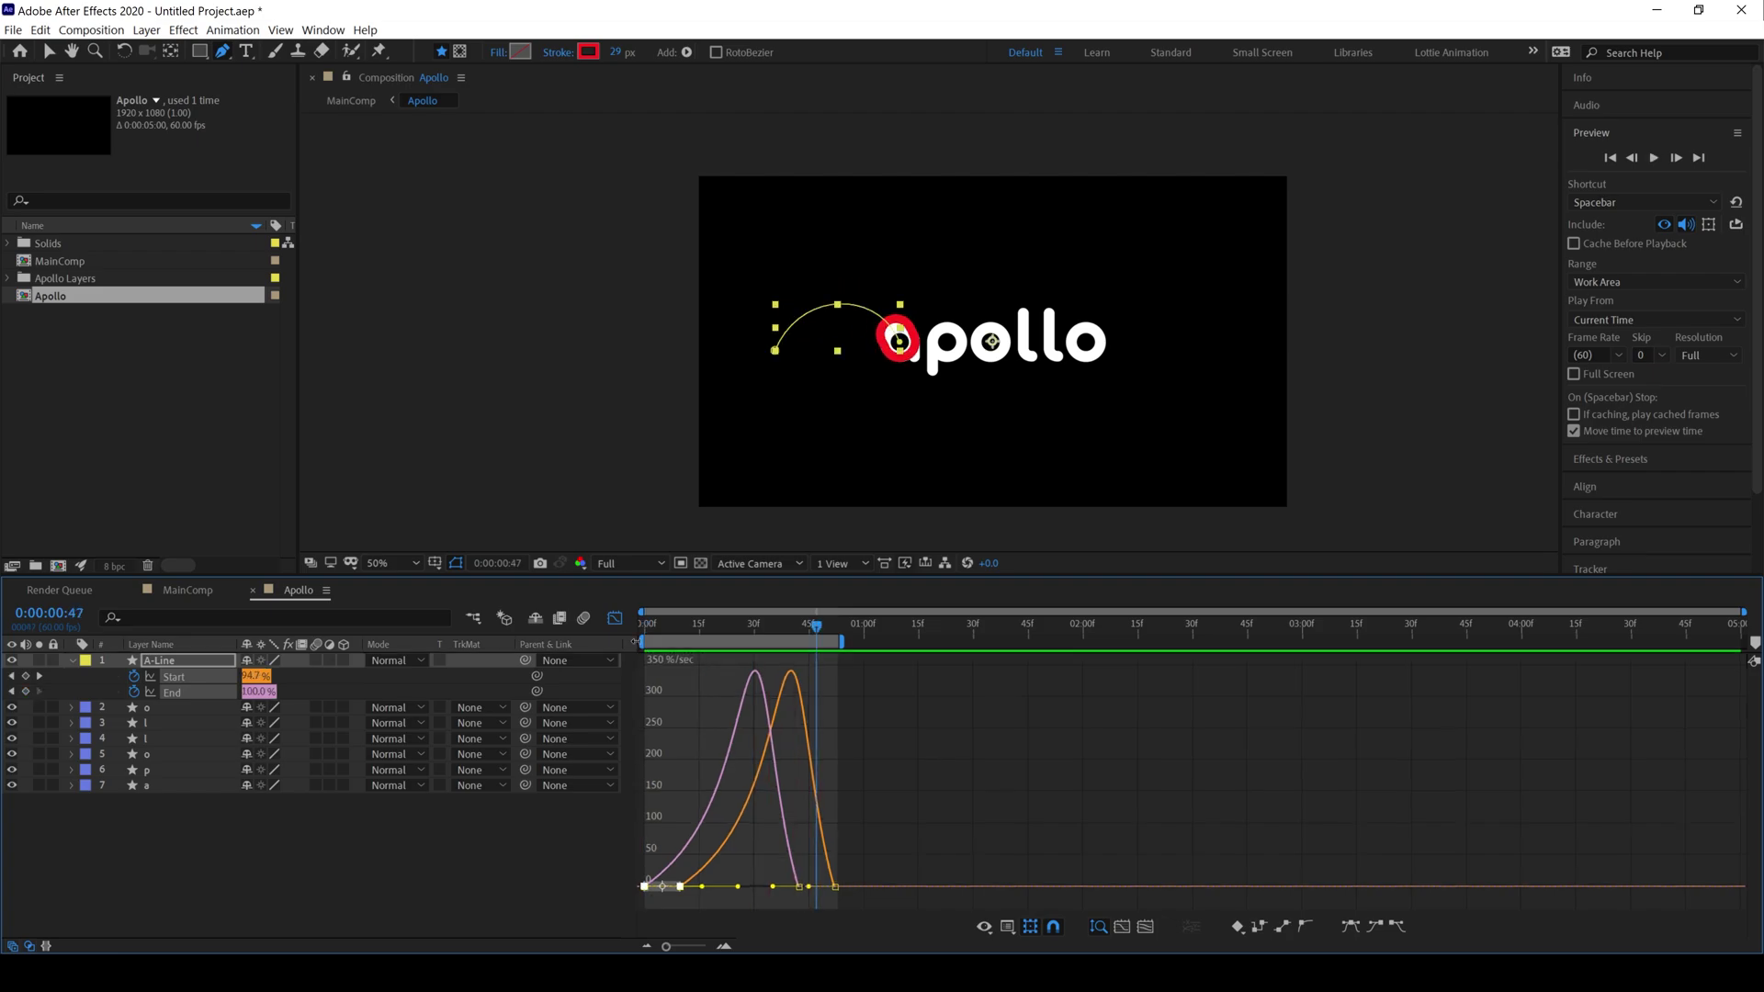
Return to the layer bar view and move layer a above A-Line.
scroll(914, 415, "up", 2)
key("shift+F3")
key("v")
left_click_drag(139, 786, 184, 663)
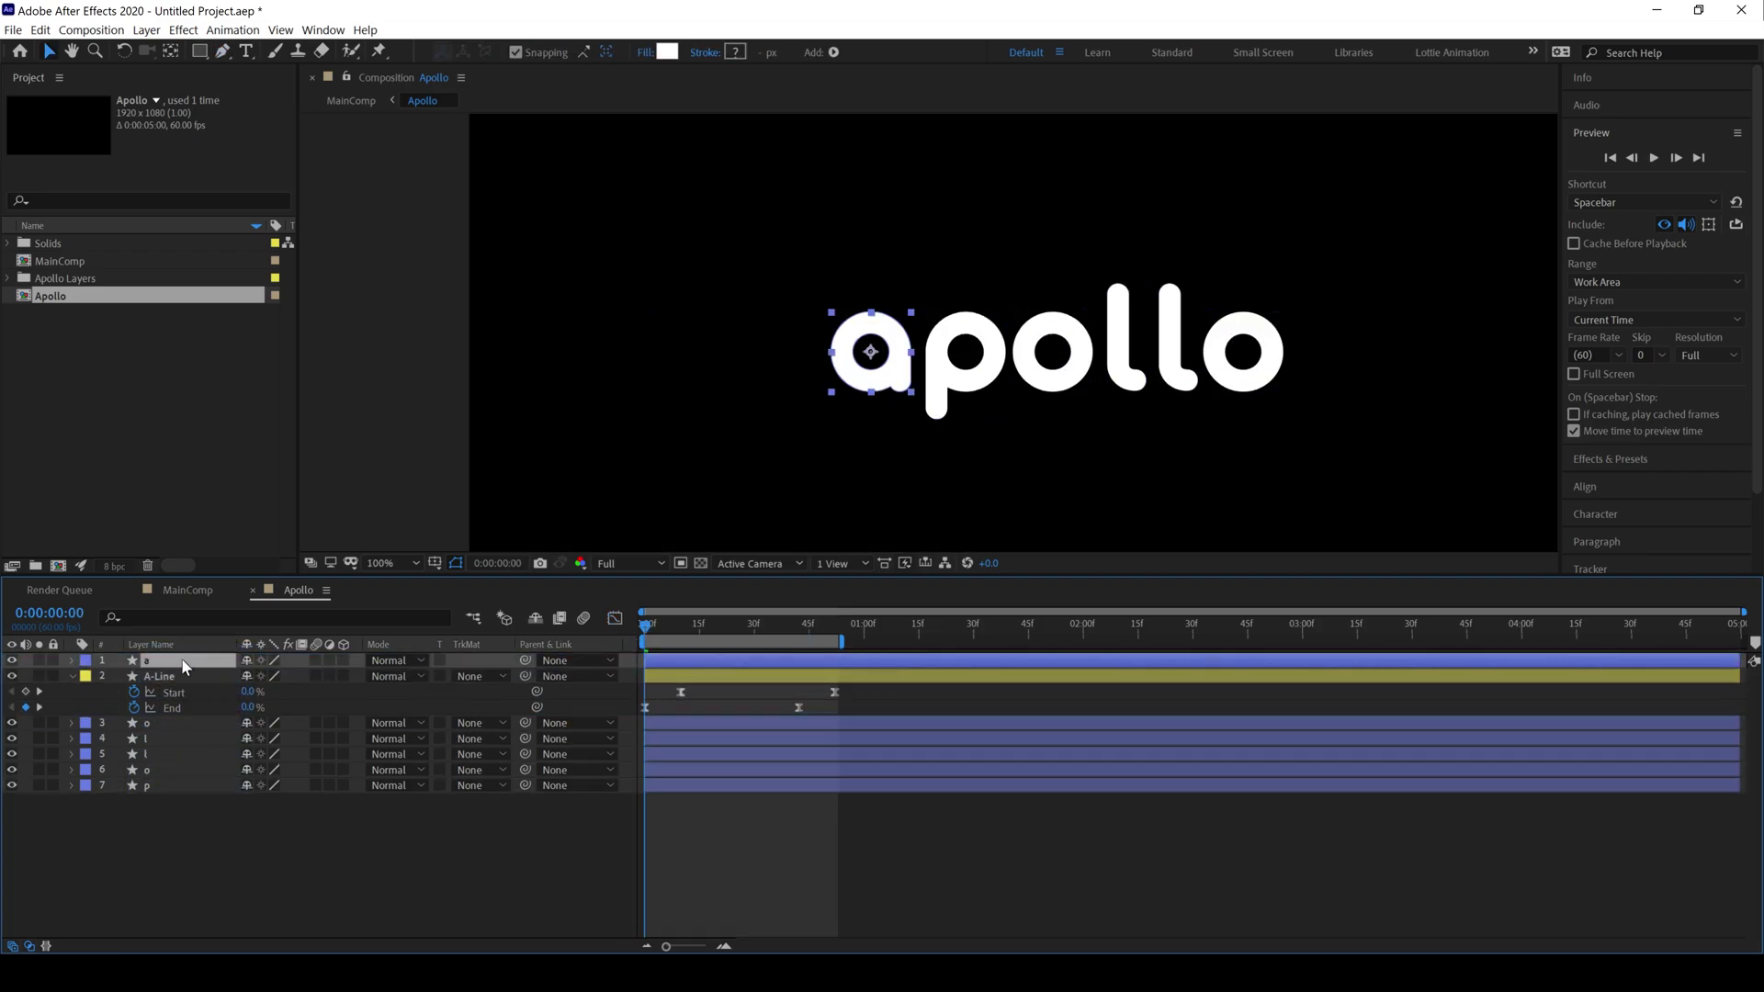
Move layer a back below A-Line and set a Position keyframe at frame 34.
left_click_drag(654, 618, 768, 643)
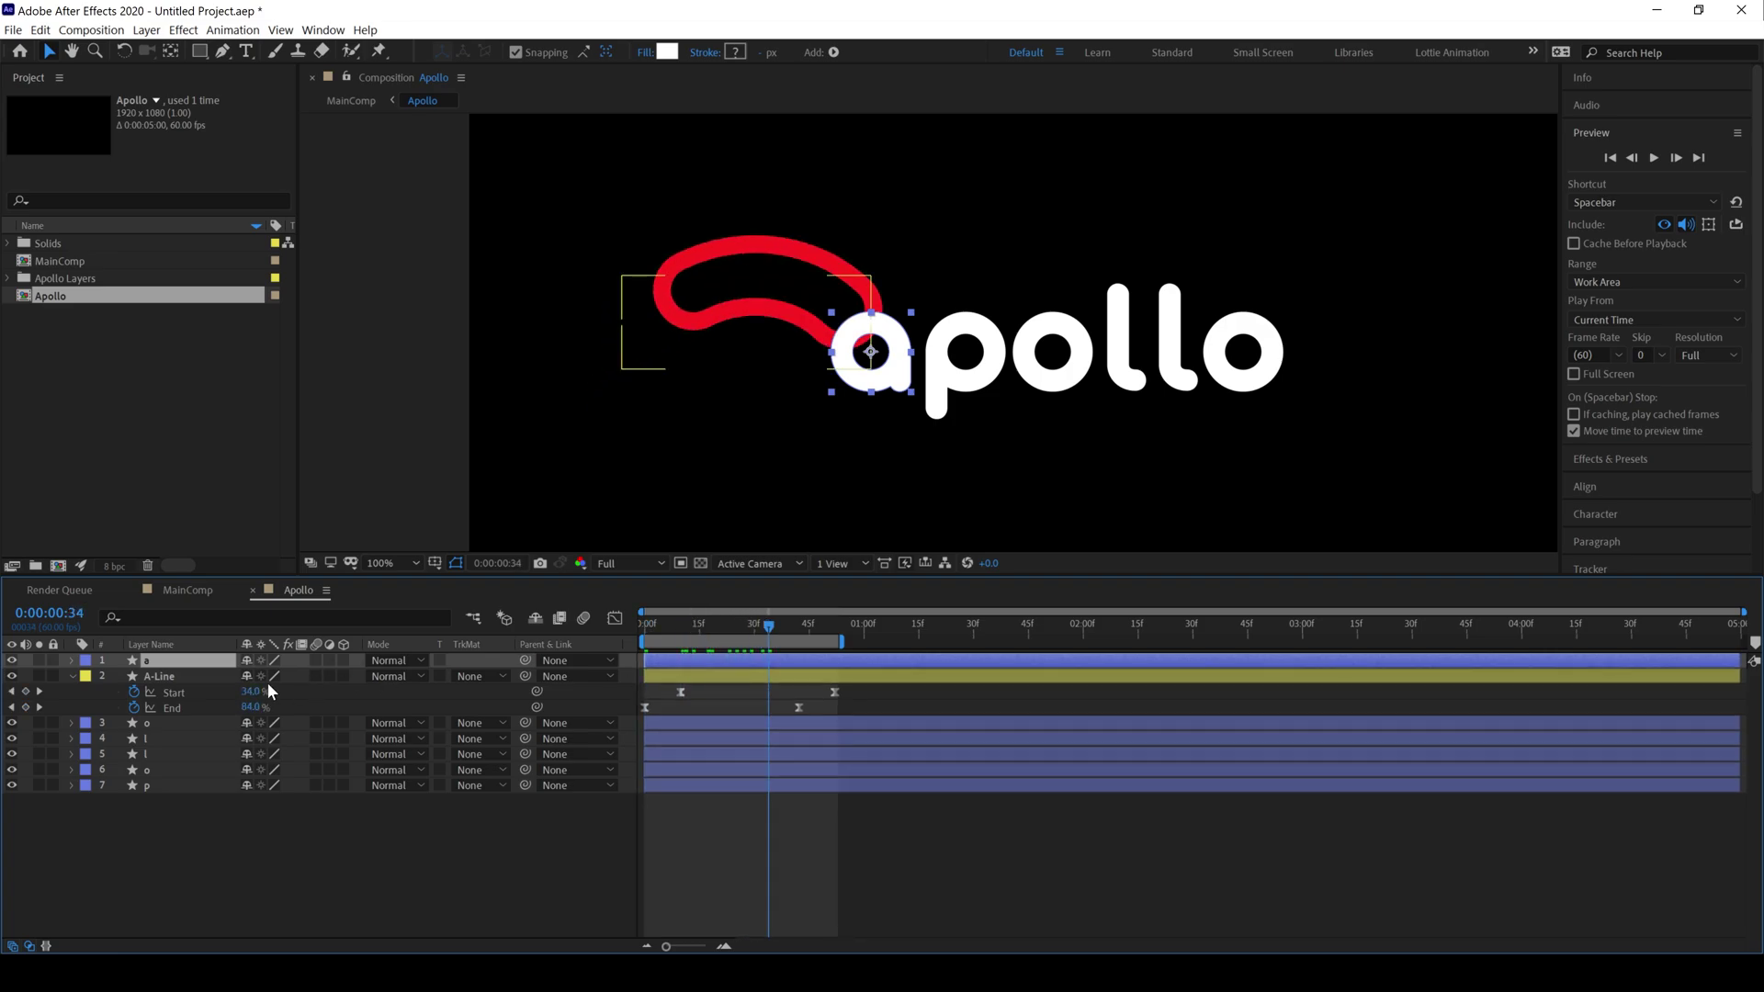
left_click_drag(181, 661, 181, 709)
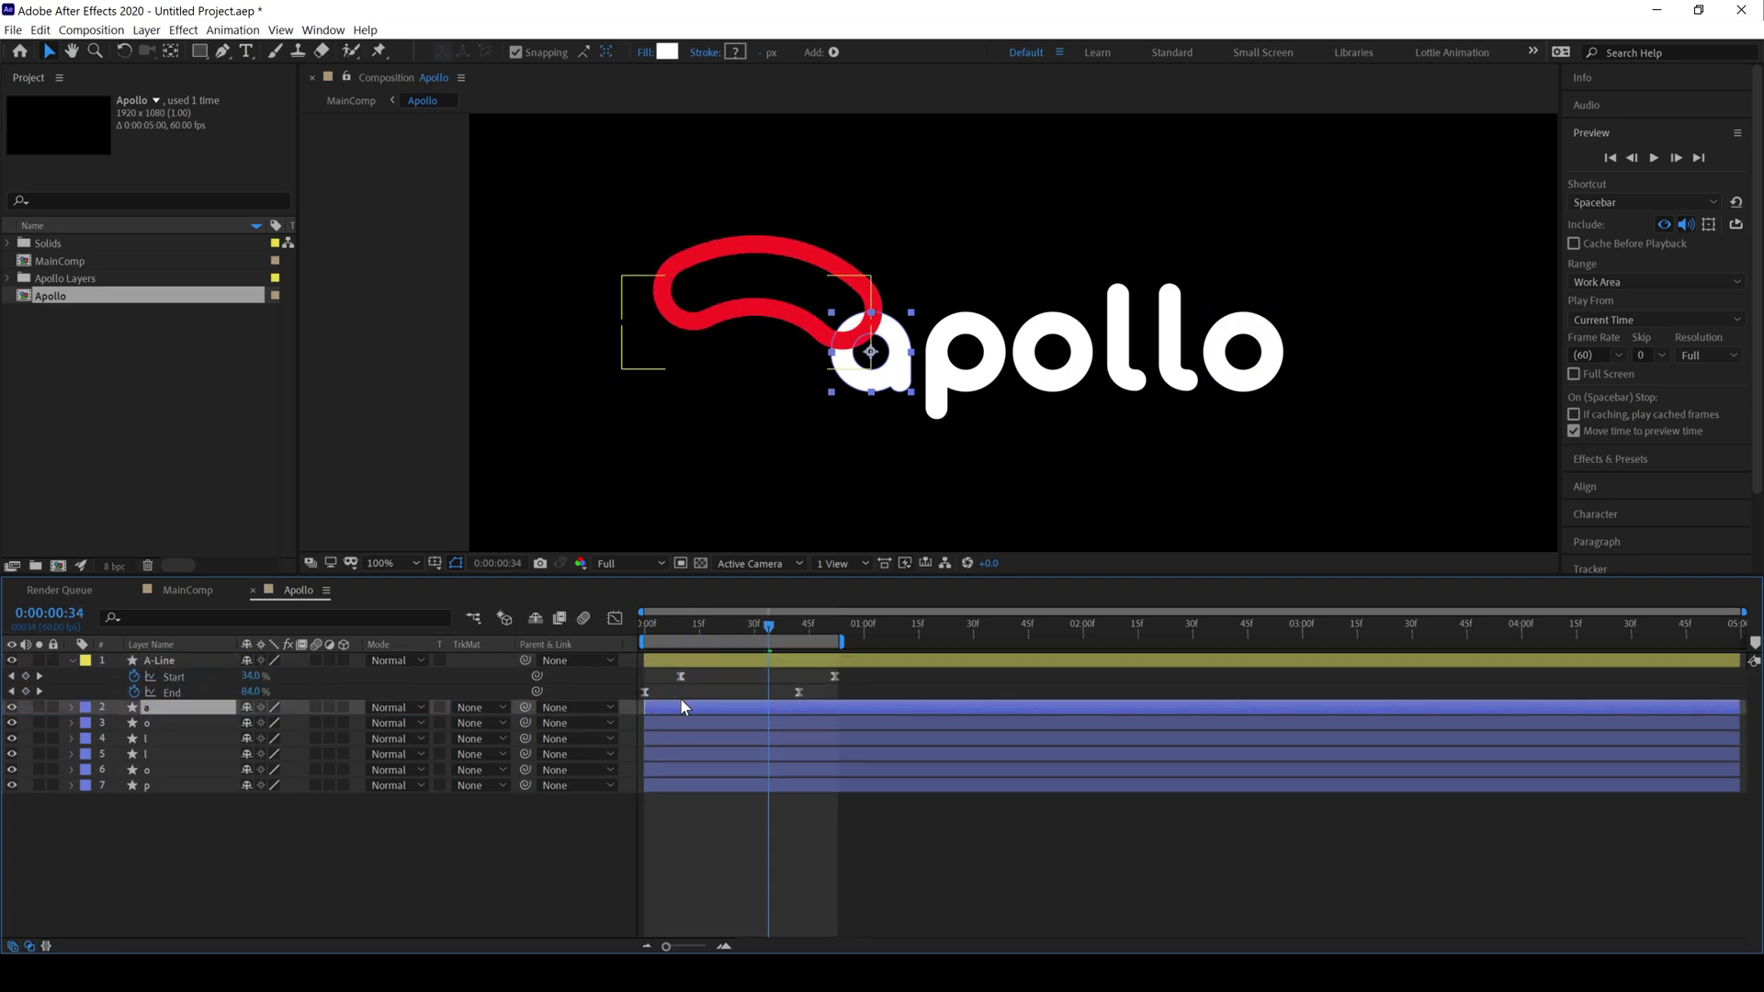
key("p")
left_click(117, 723)
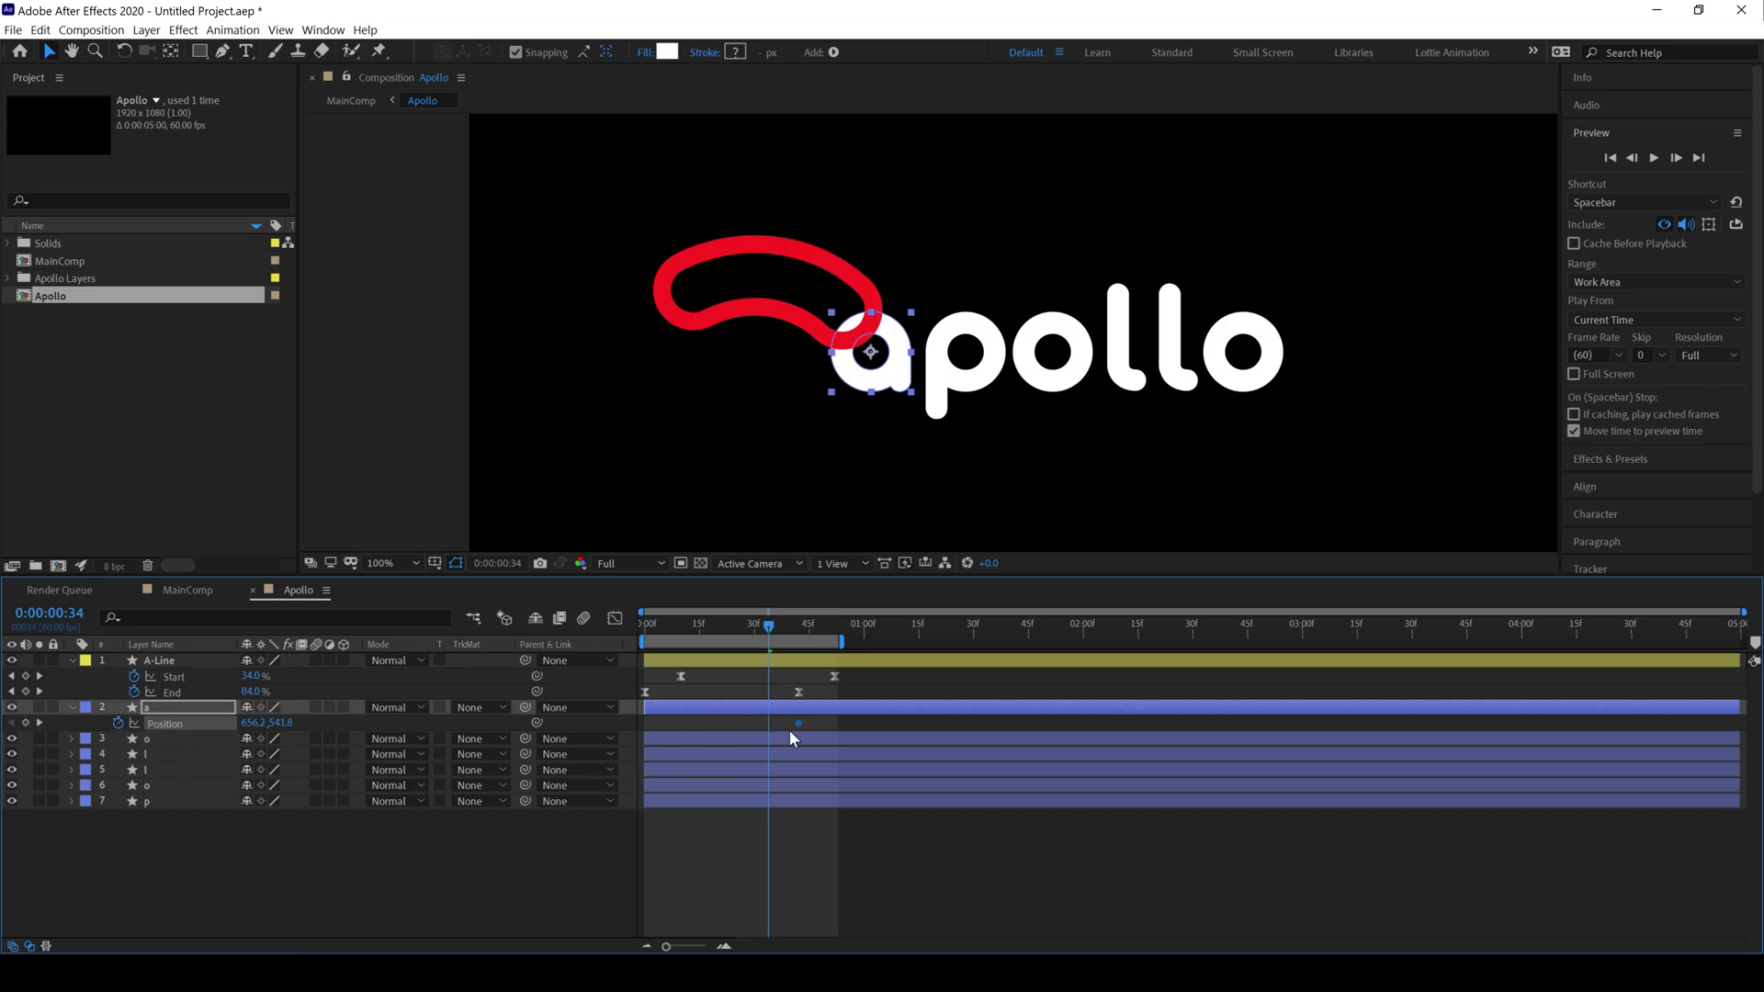
Scrub between frames 46 and 59 and preview where the stroke meets the a.
left_click_drag(803, 631, 832, 633)
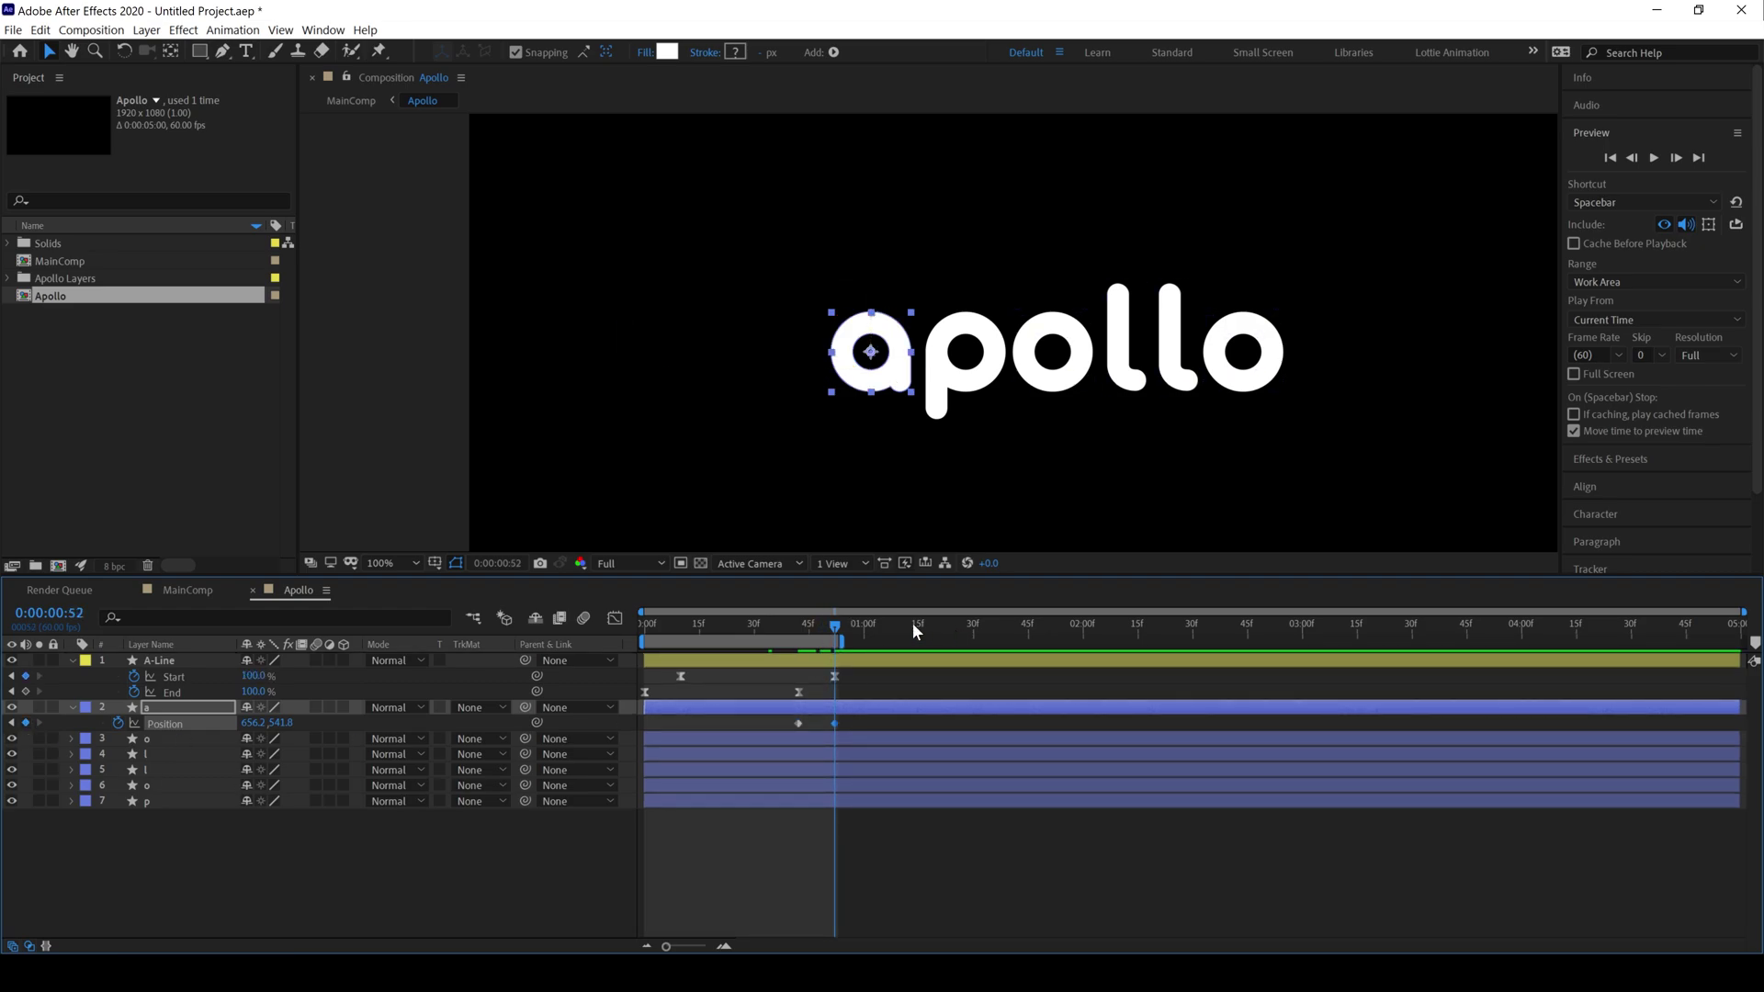
left_click_drag(803, 622, 829, 631)
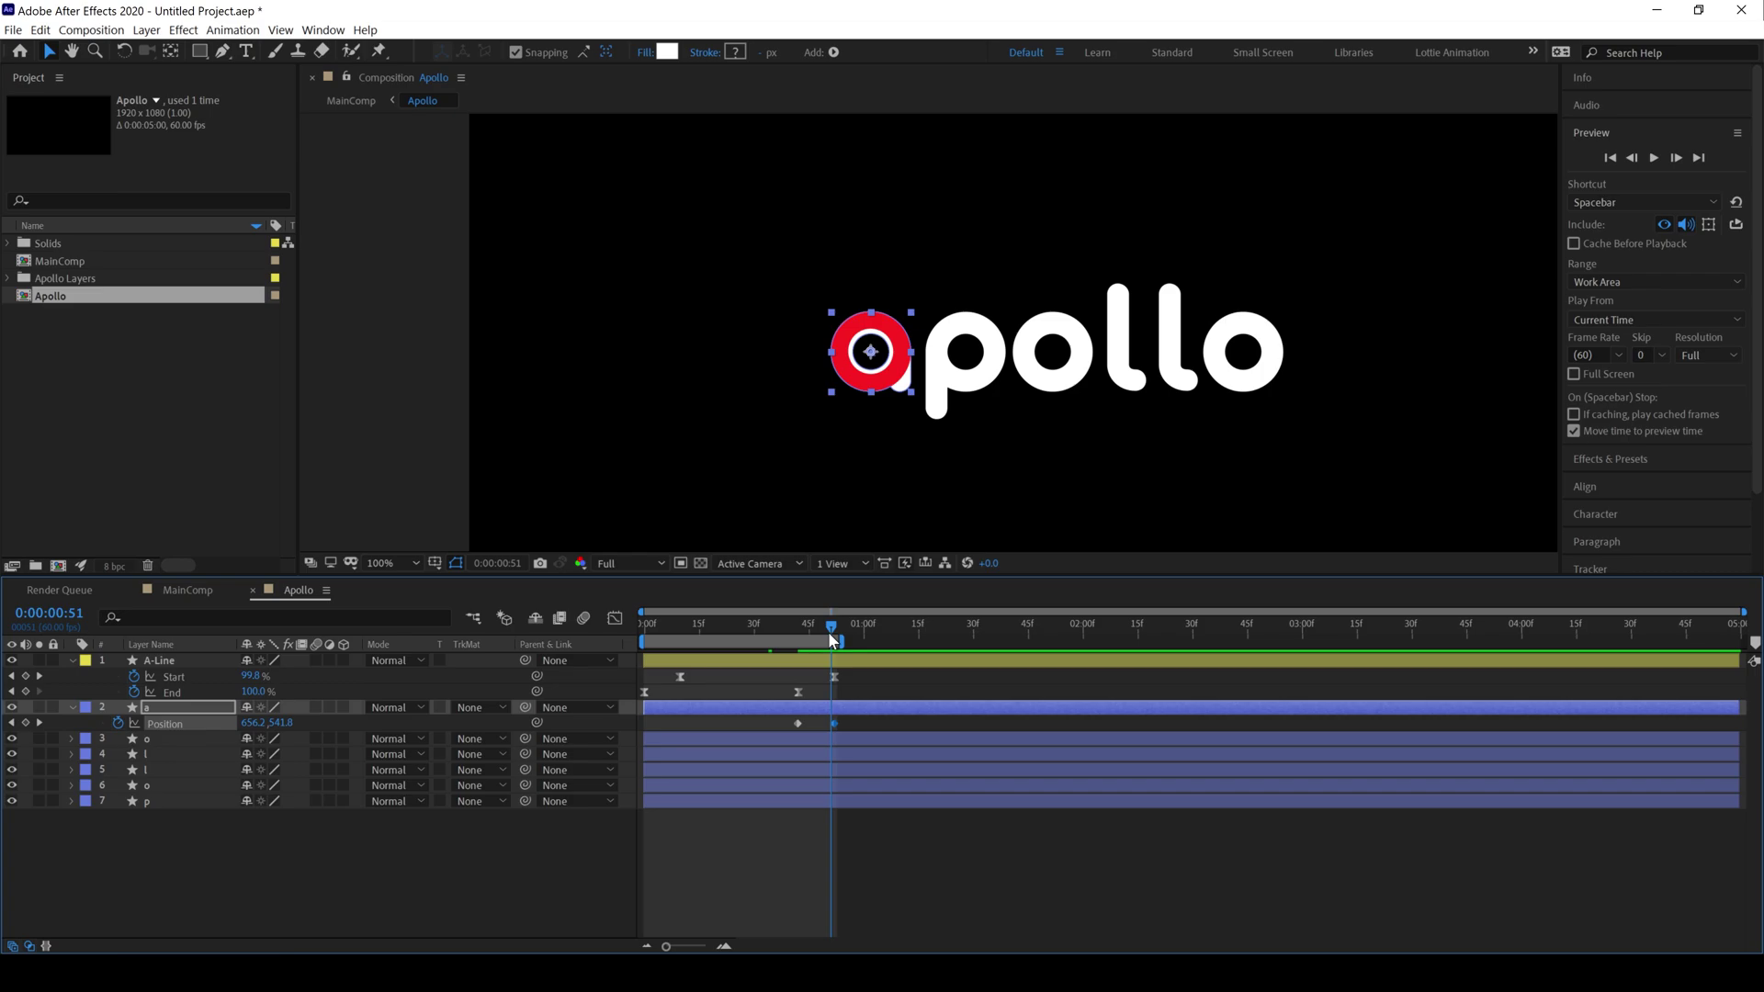
key("space")
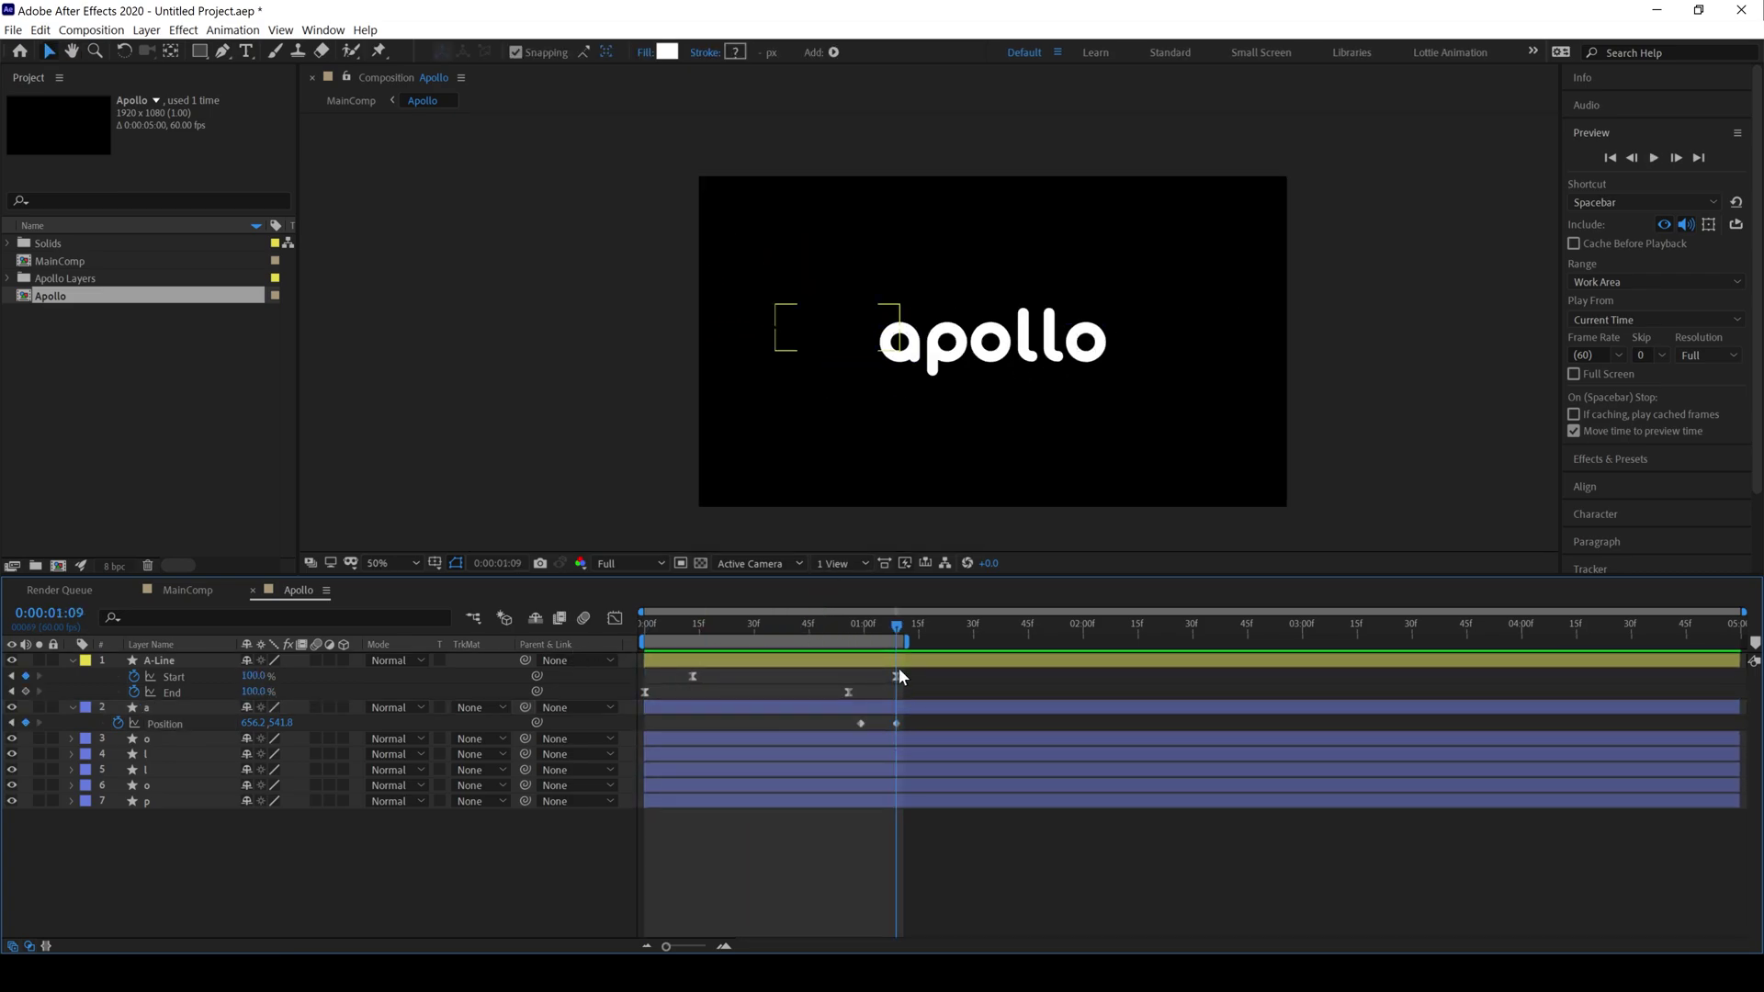
left_click_drag(851, 630, 861, 632)
Nudge the letter a left to x 630.2.
left_click(865, 707)
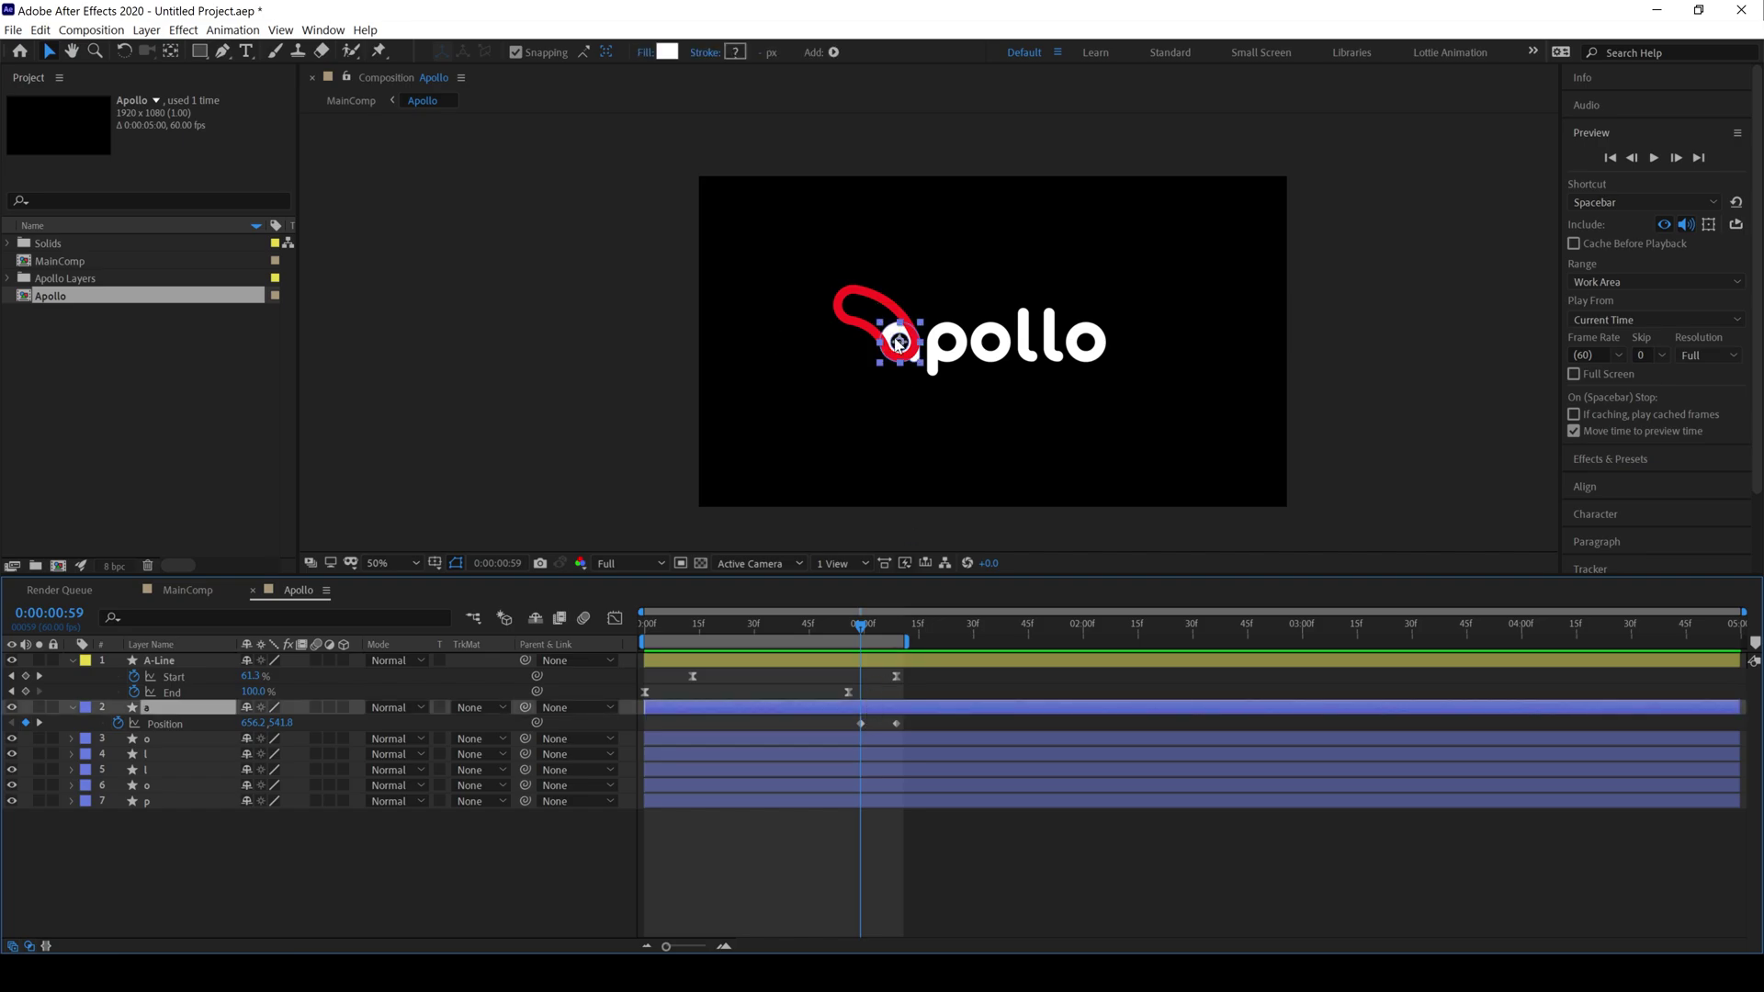
scroll(919, 349, "up", 1)
left_click_drag(899, 353, 868, 337)
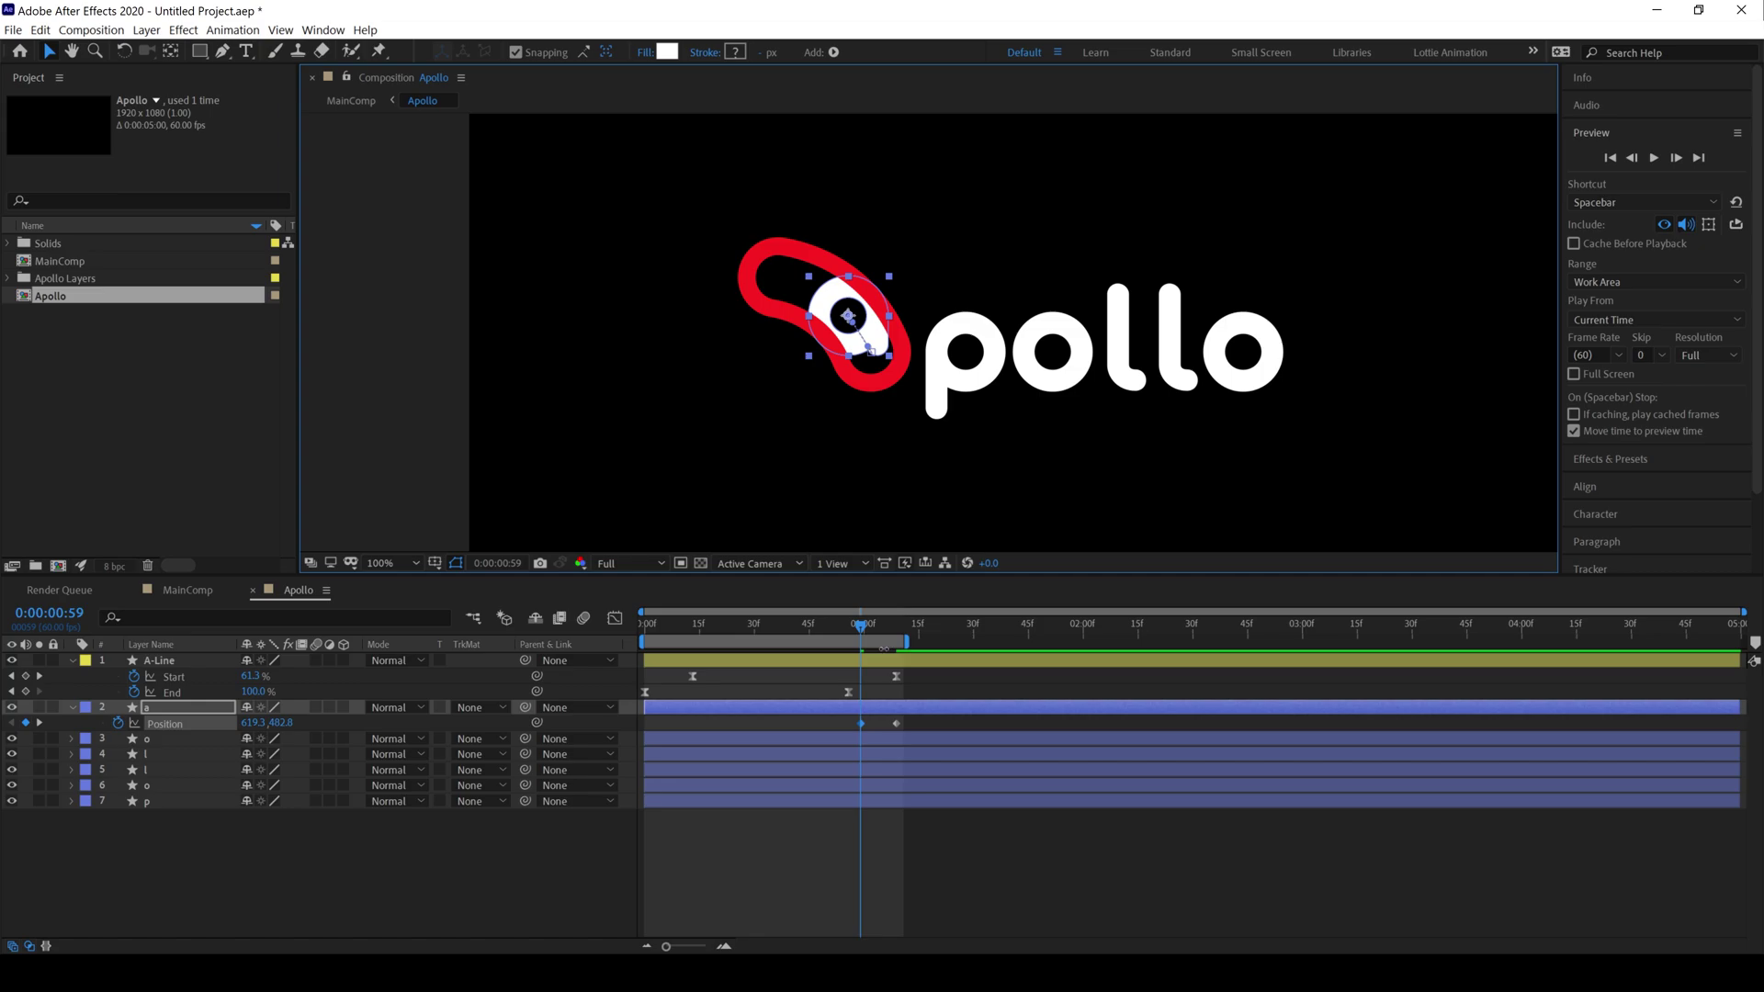
scroll(906, 483, "down", 2)
End the work area where the motion stops and go to the frame where the a lands.
key("space")
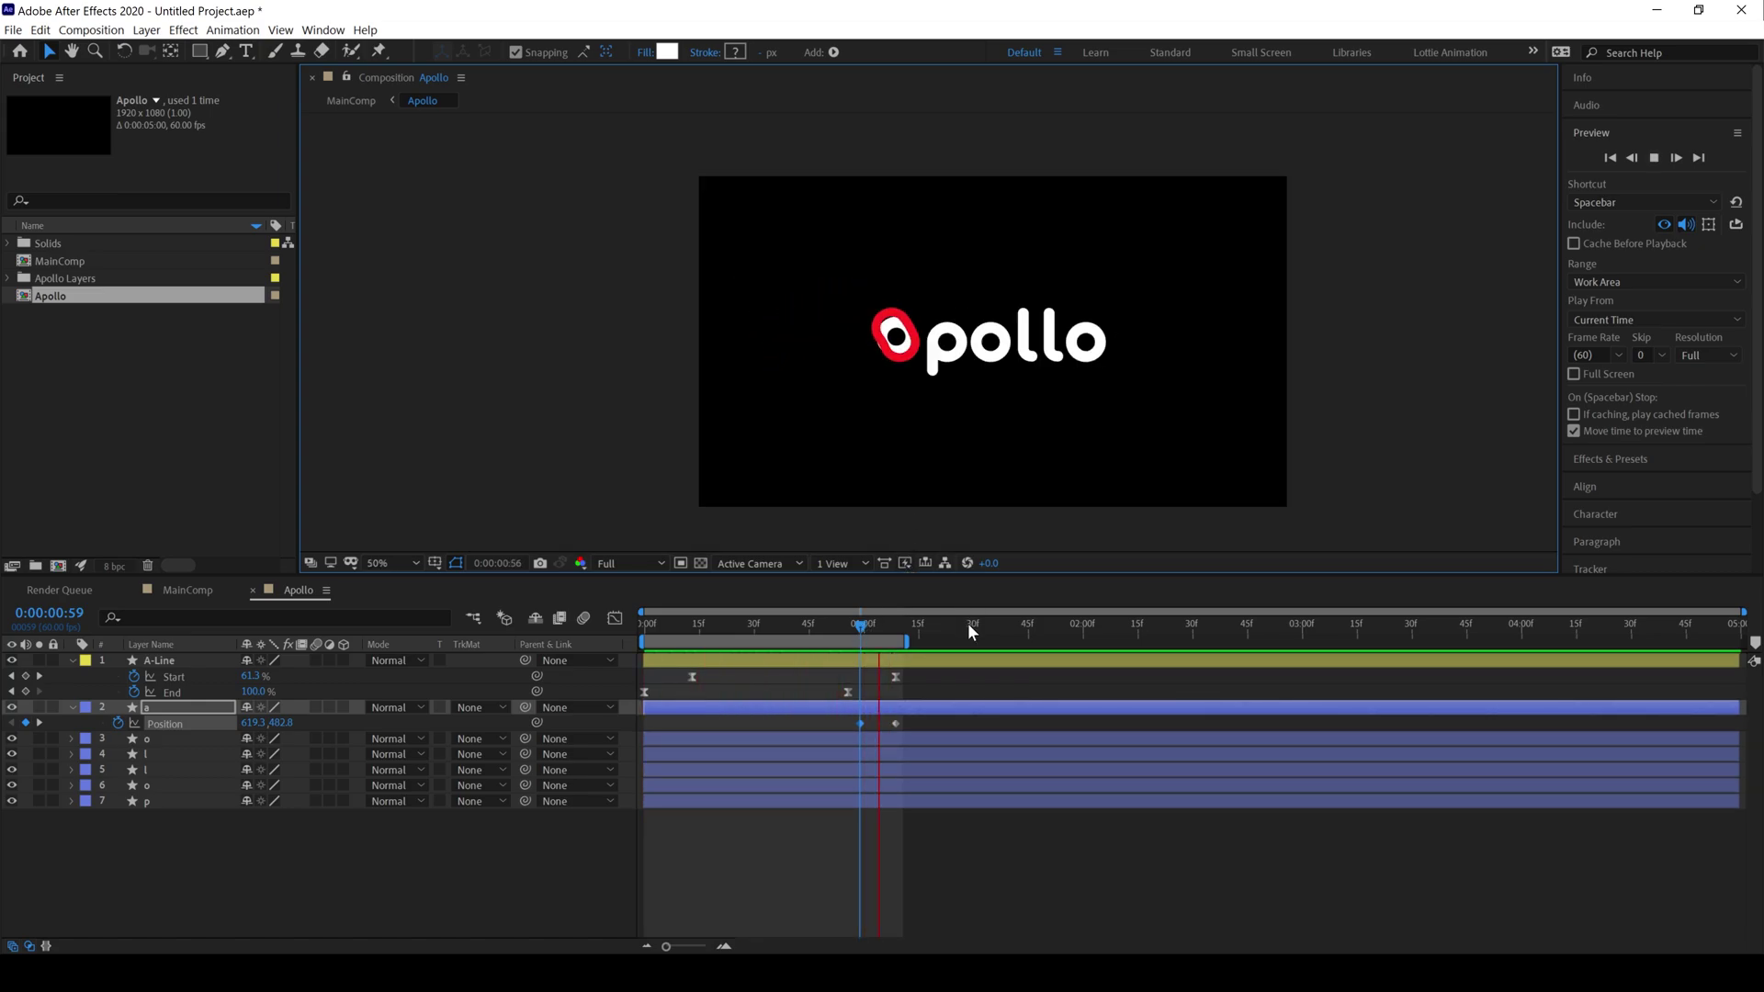
left_click(1000, 627)
key("n")
key("space")
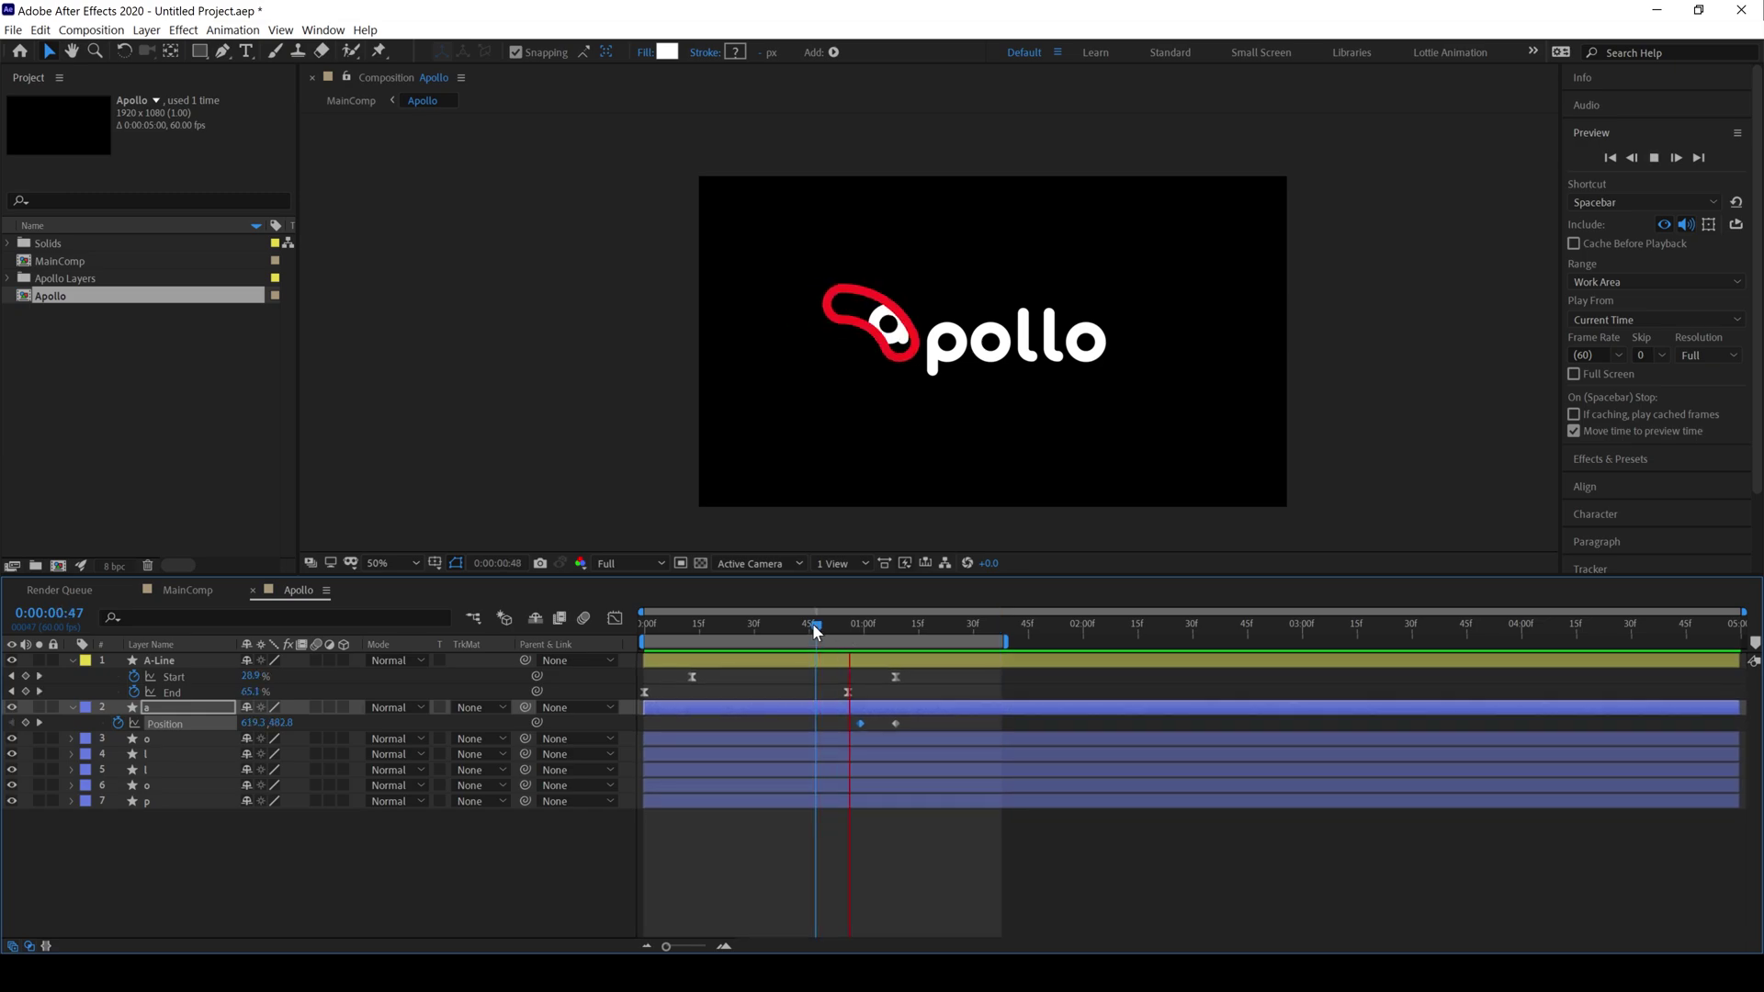
left_click(871, 628)
left_click_drag(873, 632, 878, 635)
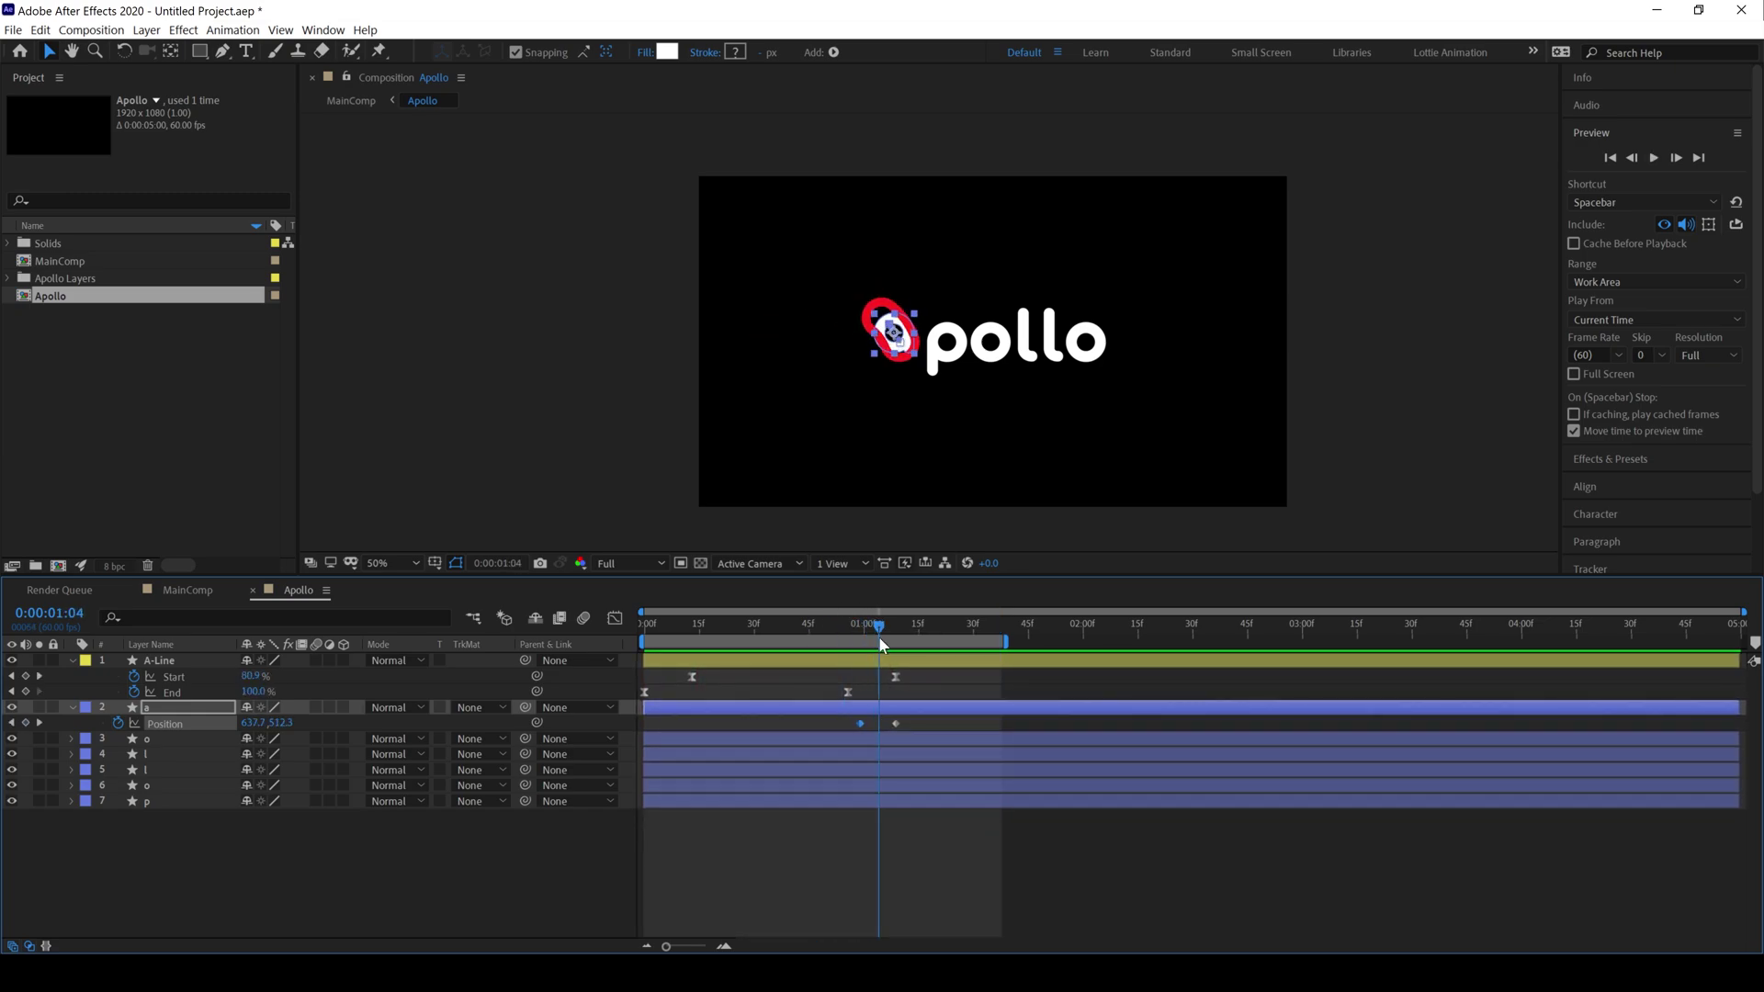
Nudge the a down and right with arrow keys to add a dip keyframe.
scroll(975, 375, "up", 2)
key("shift+Right")
key("shift+Right")
key("shift+Down")
key("shift+Down")
key("shift+Down")
key("shift+Down")
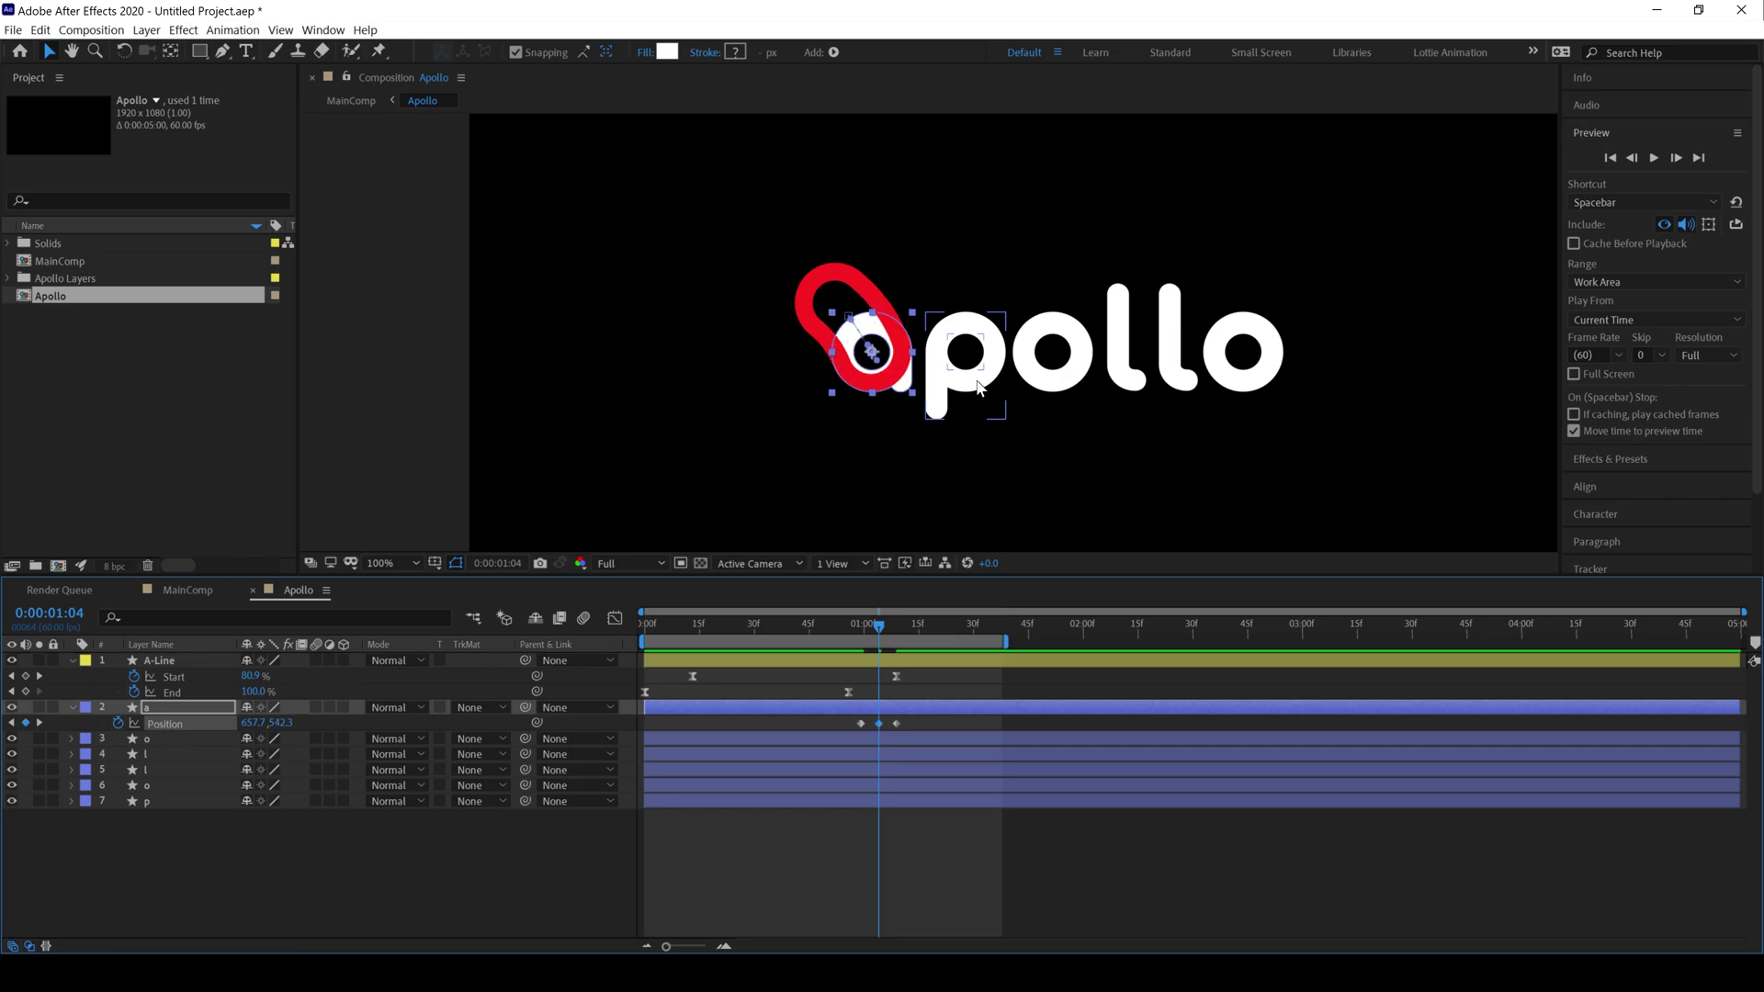
key("Right")
key("Right")
key("Right")
key("Right")
key("Right")
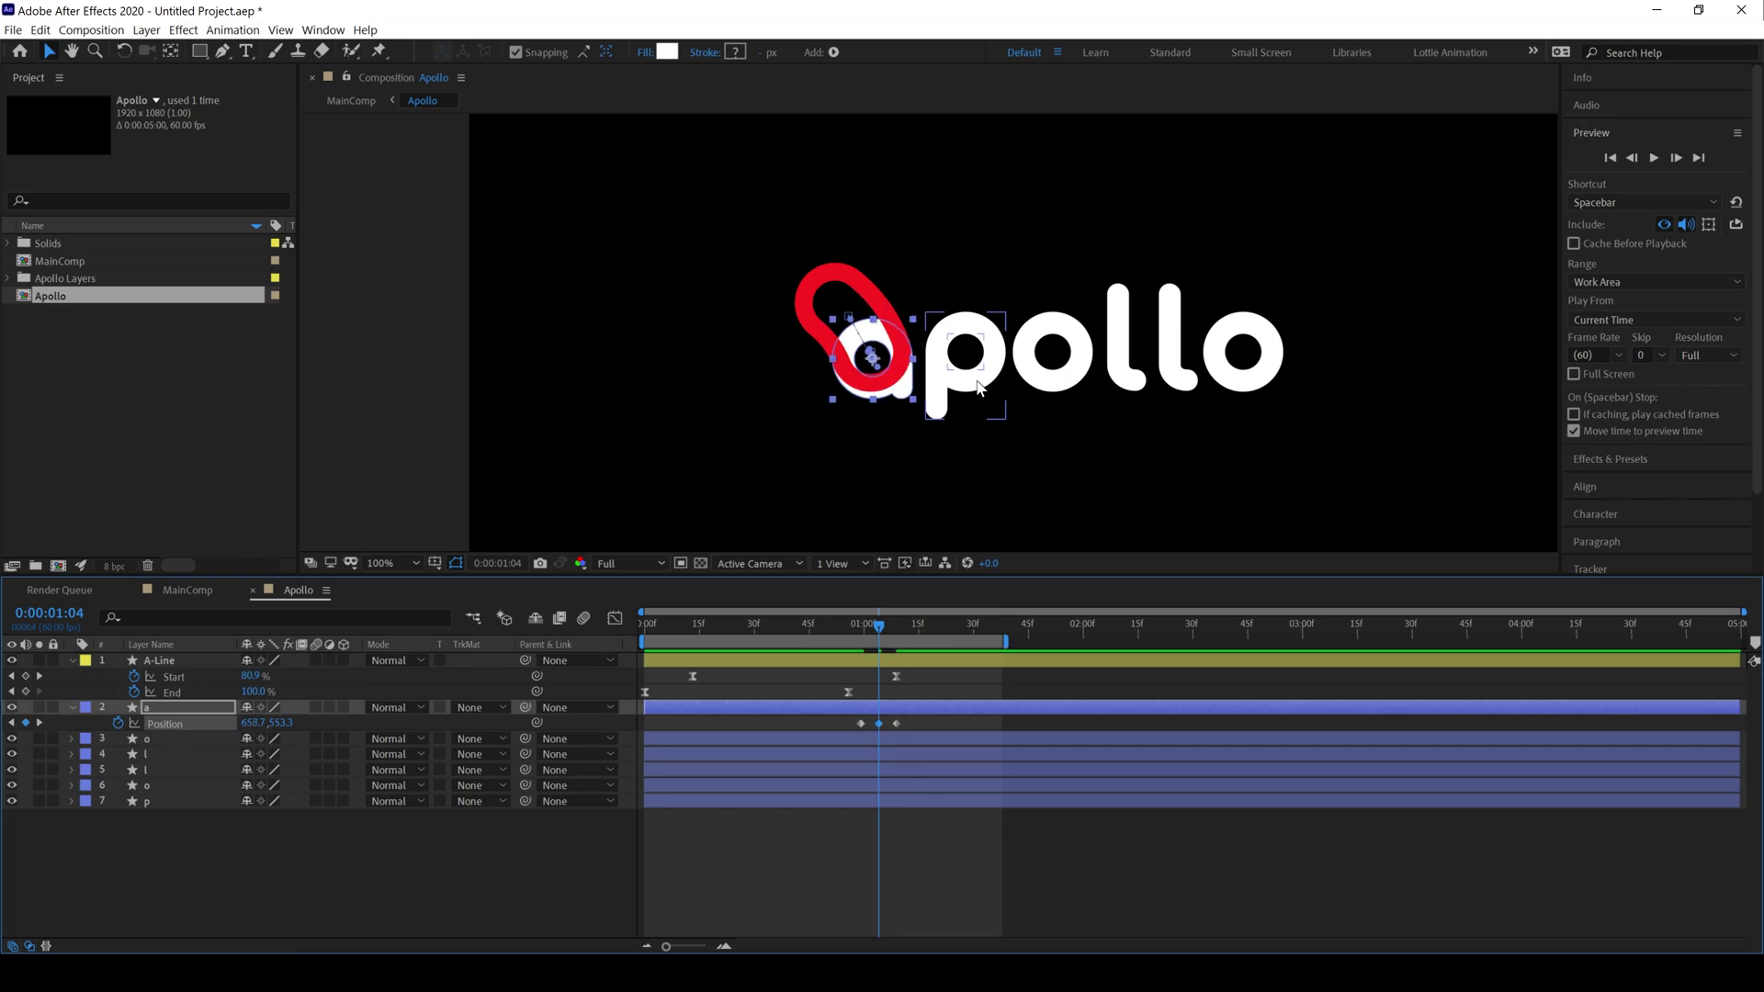
key("Down")
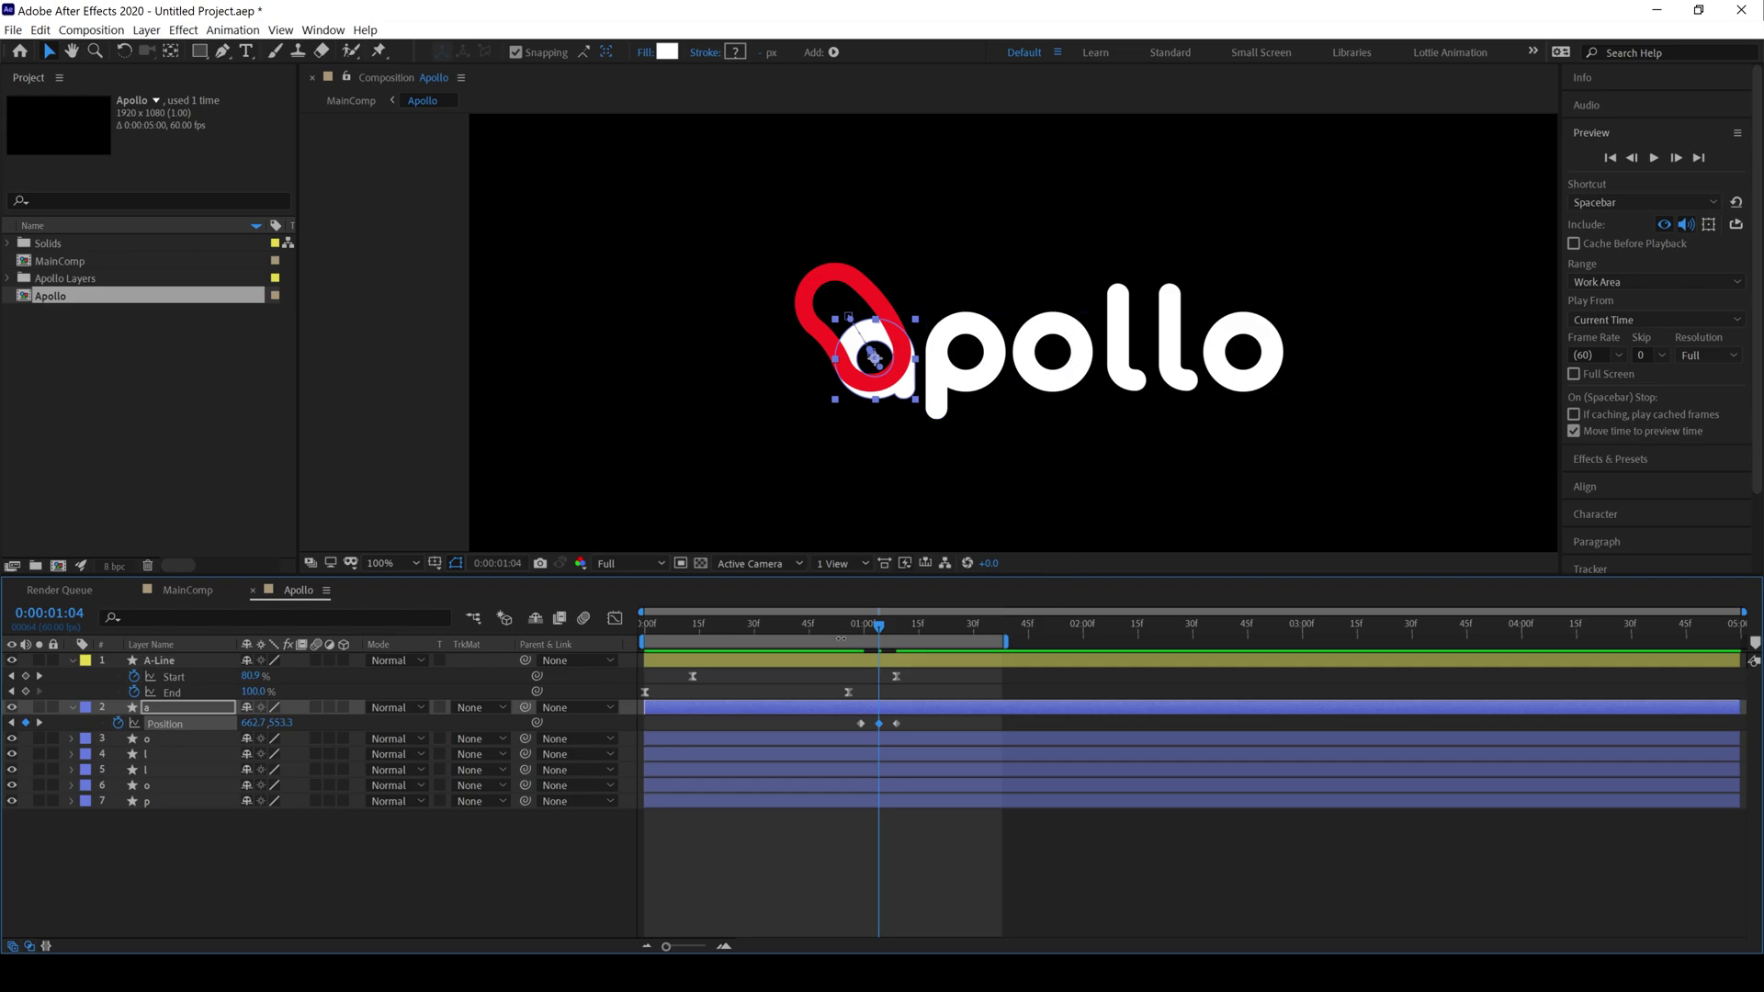
scroll(886, 522, "down", 2)
key("space")
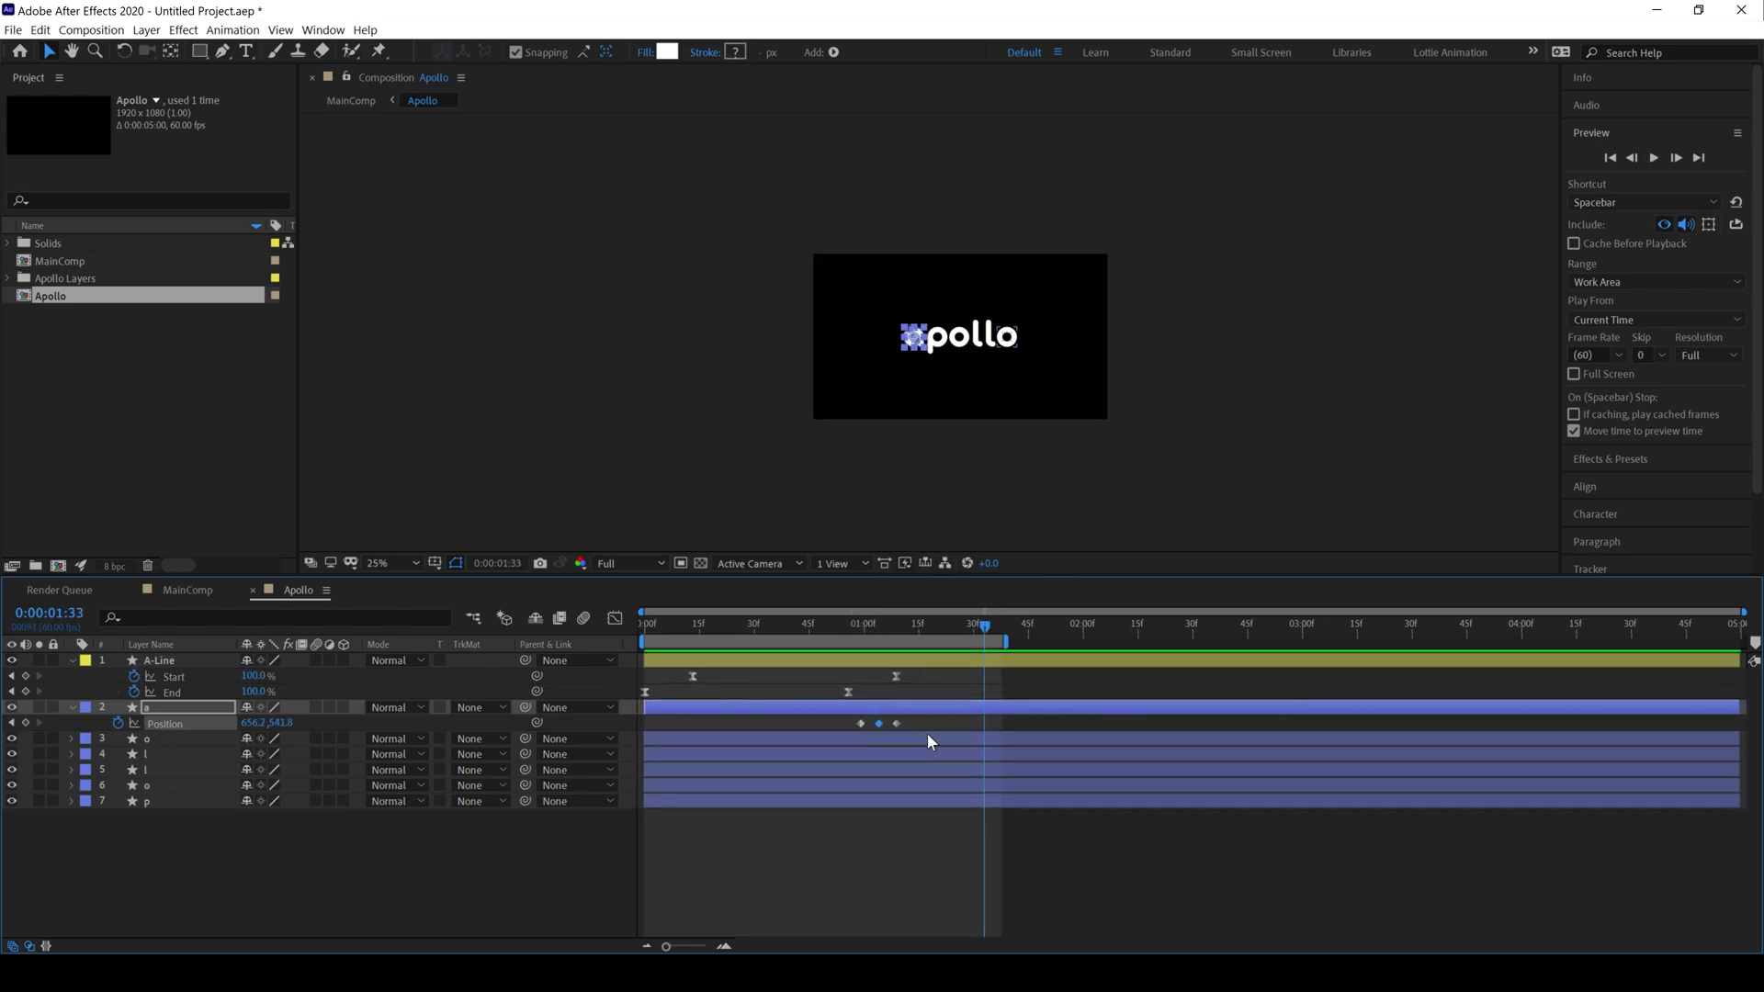
Ease all three Position keyframes of the a and preview the bounce.
left_click_drag(856, 738, 851, 736)
left_click(846, 621)
key("Home")
key("space")
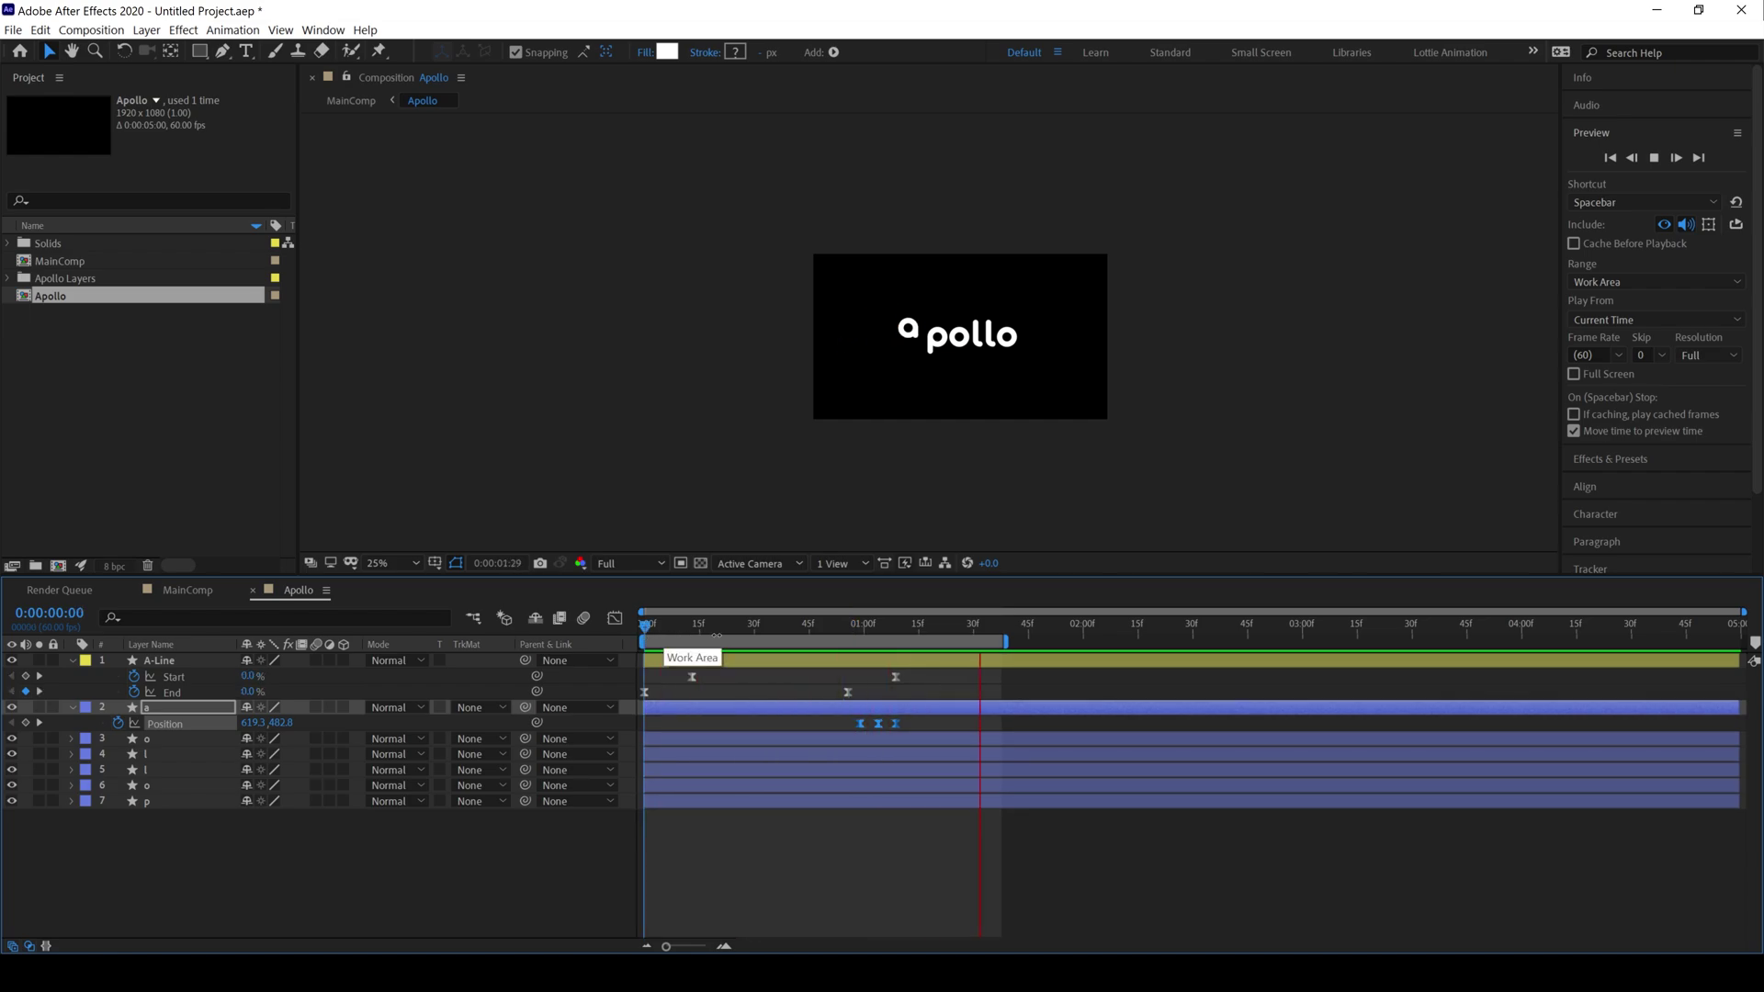
left_click_drag(785, 621, 734, 624)
Drag the A-Line and a keyframes earlier so the animation fits the opening 45 frames.
scroll(1023, 405, "up", 4)
scroll(978, 483, "down", 2)
key("Home")
key("space")
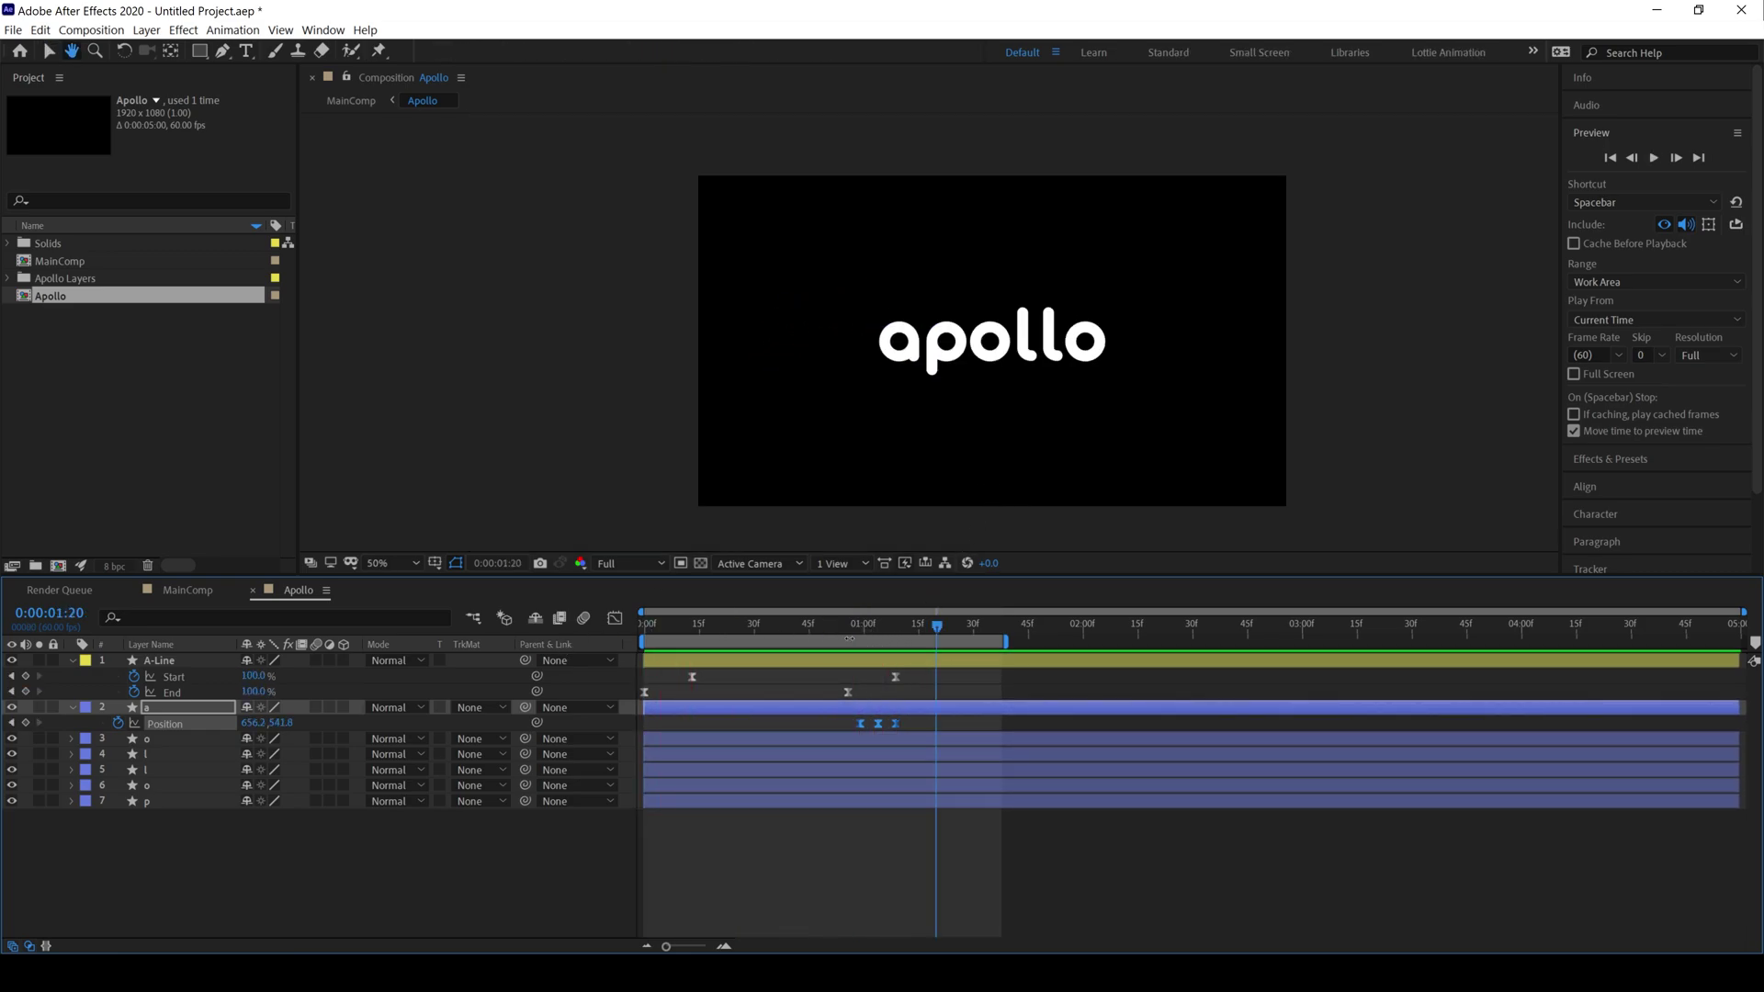
left_click_drag(848, 692, 773, 723)
key("Home")
key("space")
left_click(757, 628)
Set A-Line's stroke colour to white (FFFFFF) and scrub to check it.
left_click(169, 659)
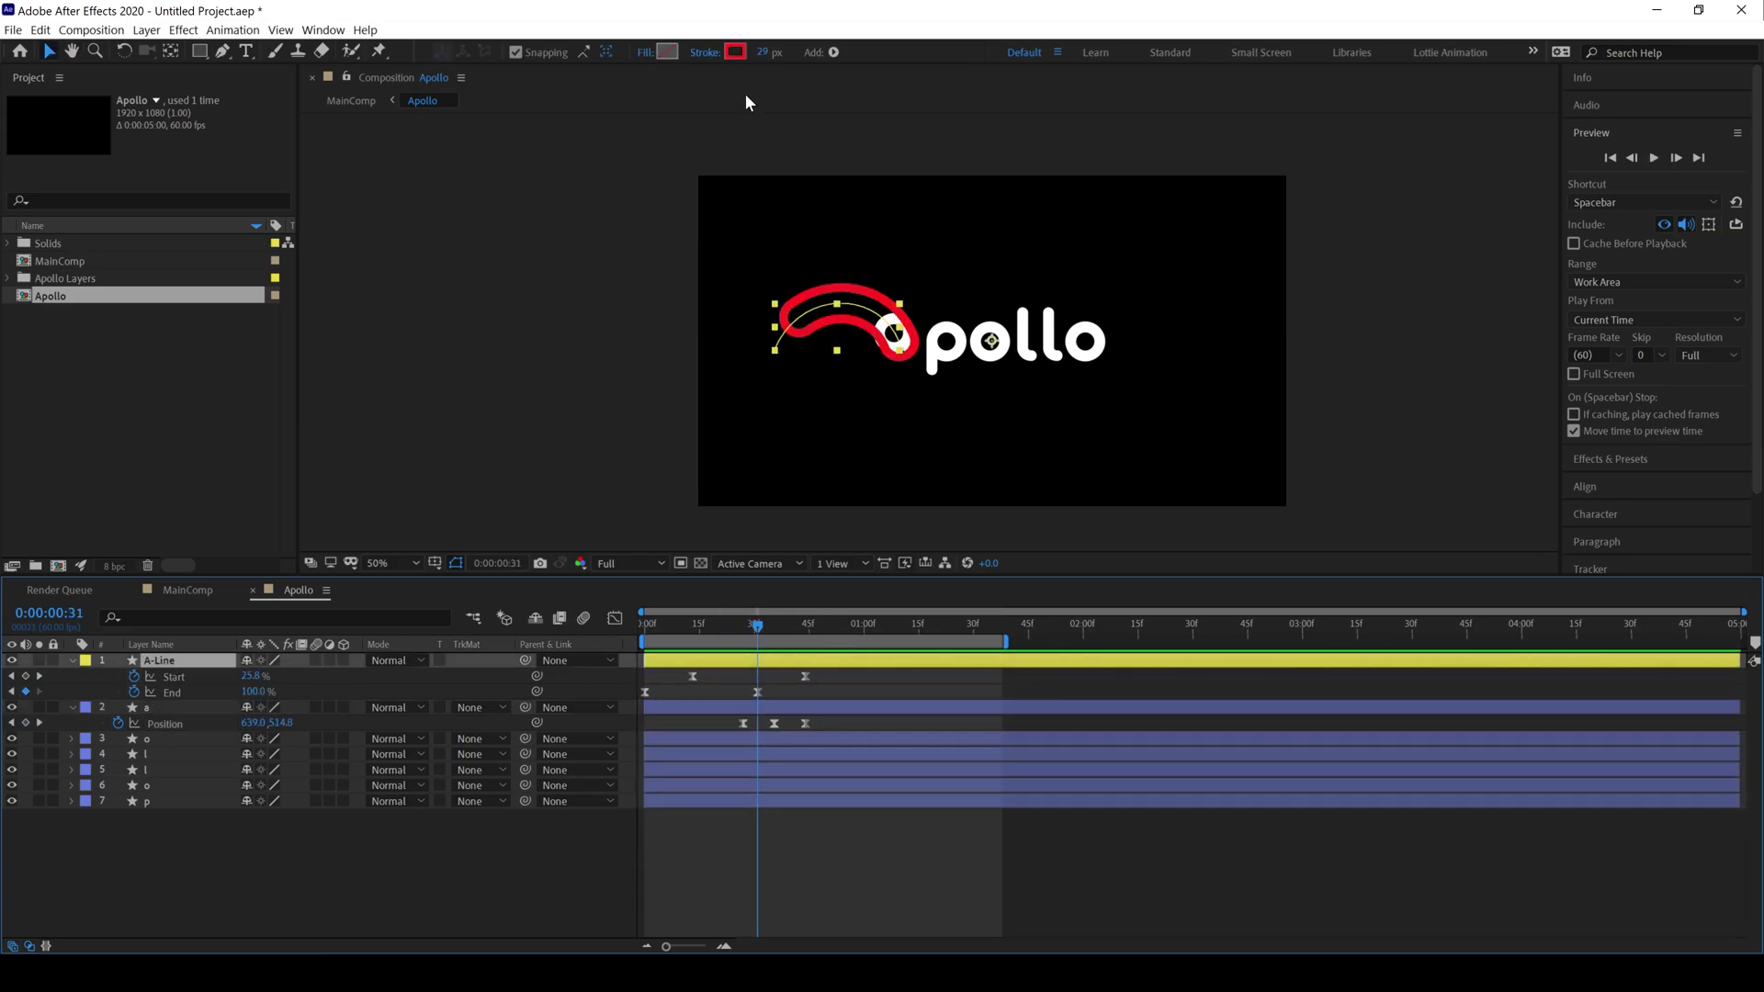
left_click(735, 52)
left_click_drag(315, 409, 86, 310)
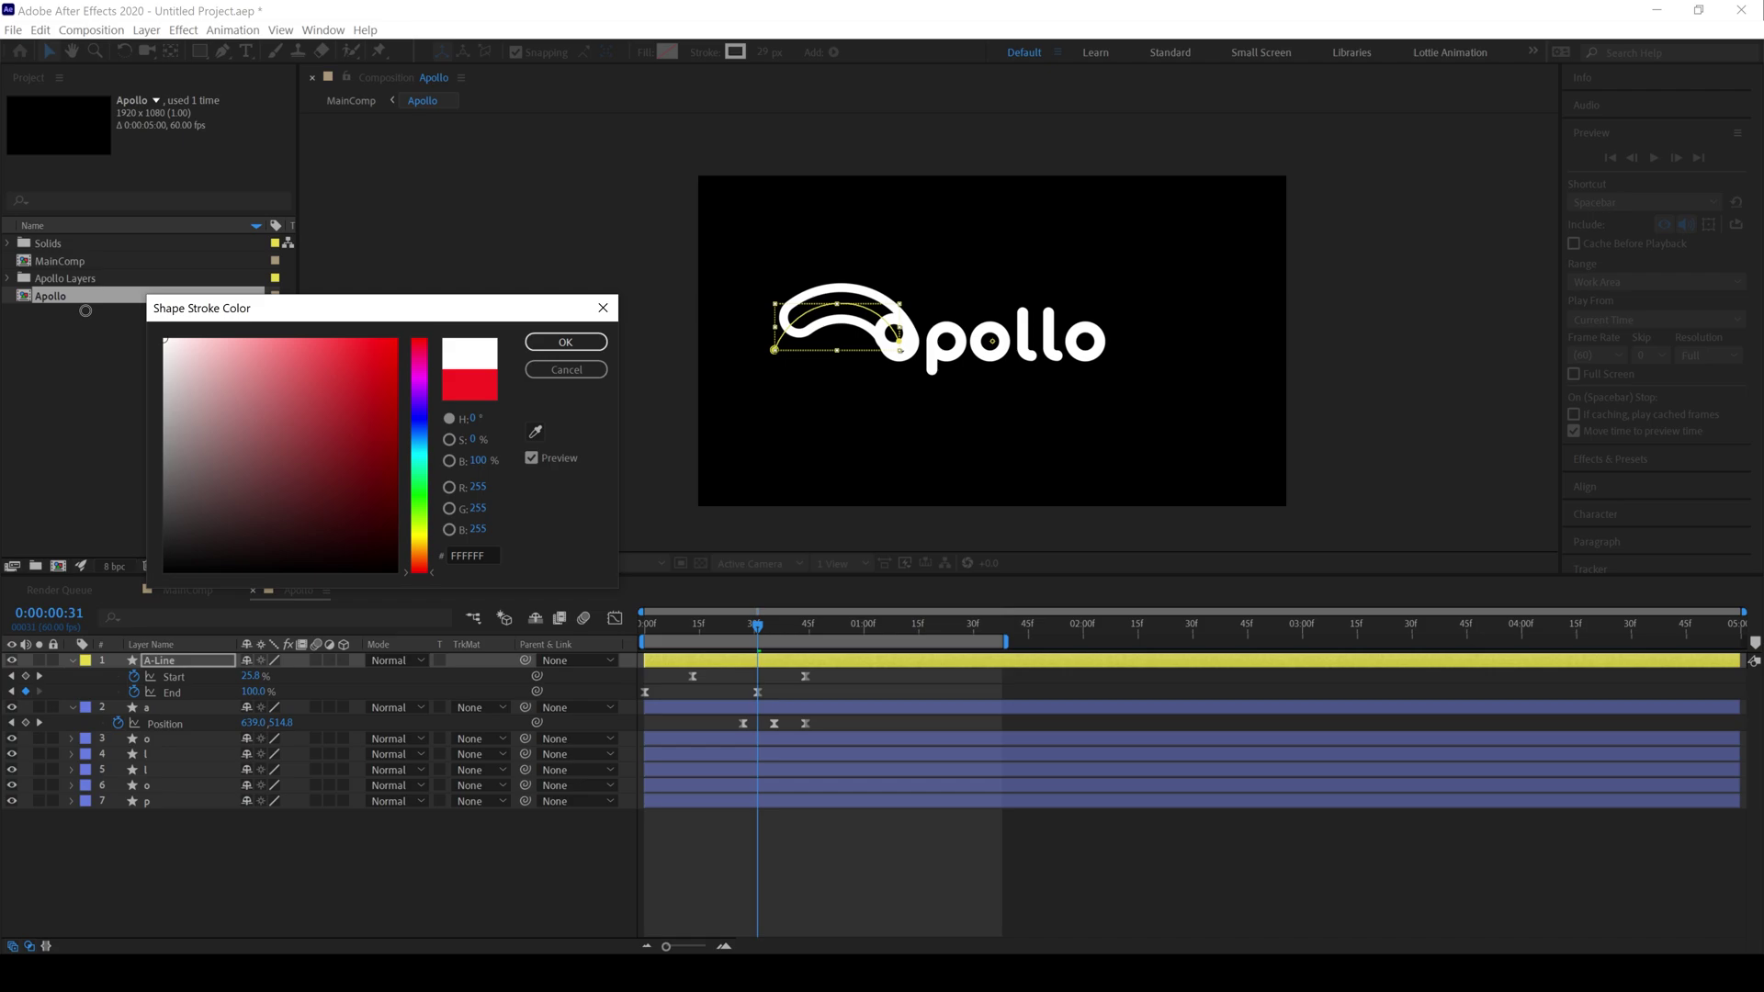
left_click(533, 345)
mouse_move(755, 631)
left_mouse_down()
mouse_move(624, 643)
mouse_move(763, 630)
mouse_move(741, 626)
left_mouse_up()
left_click(740, 705)
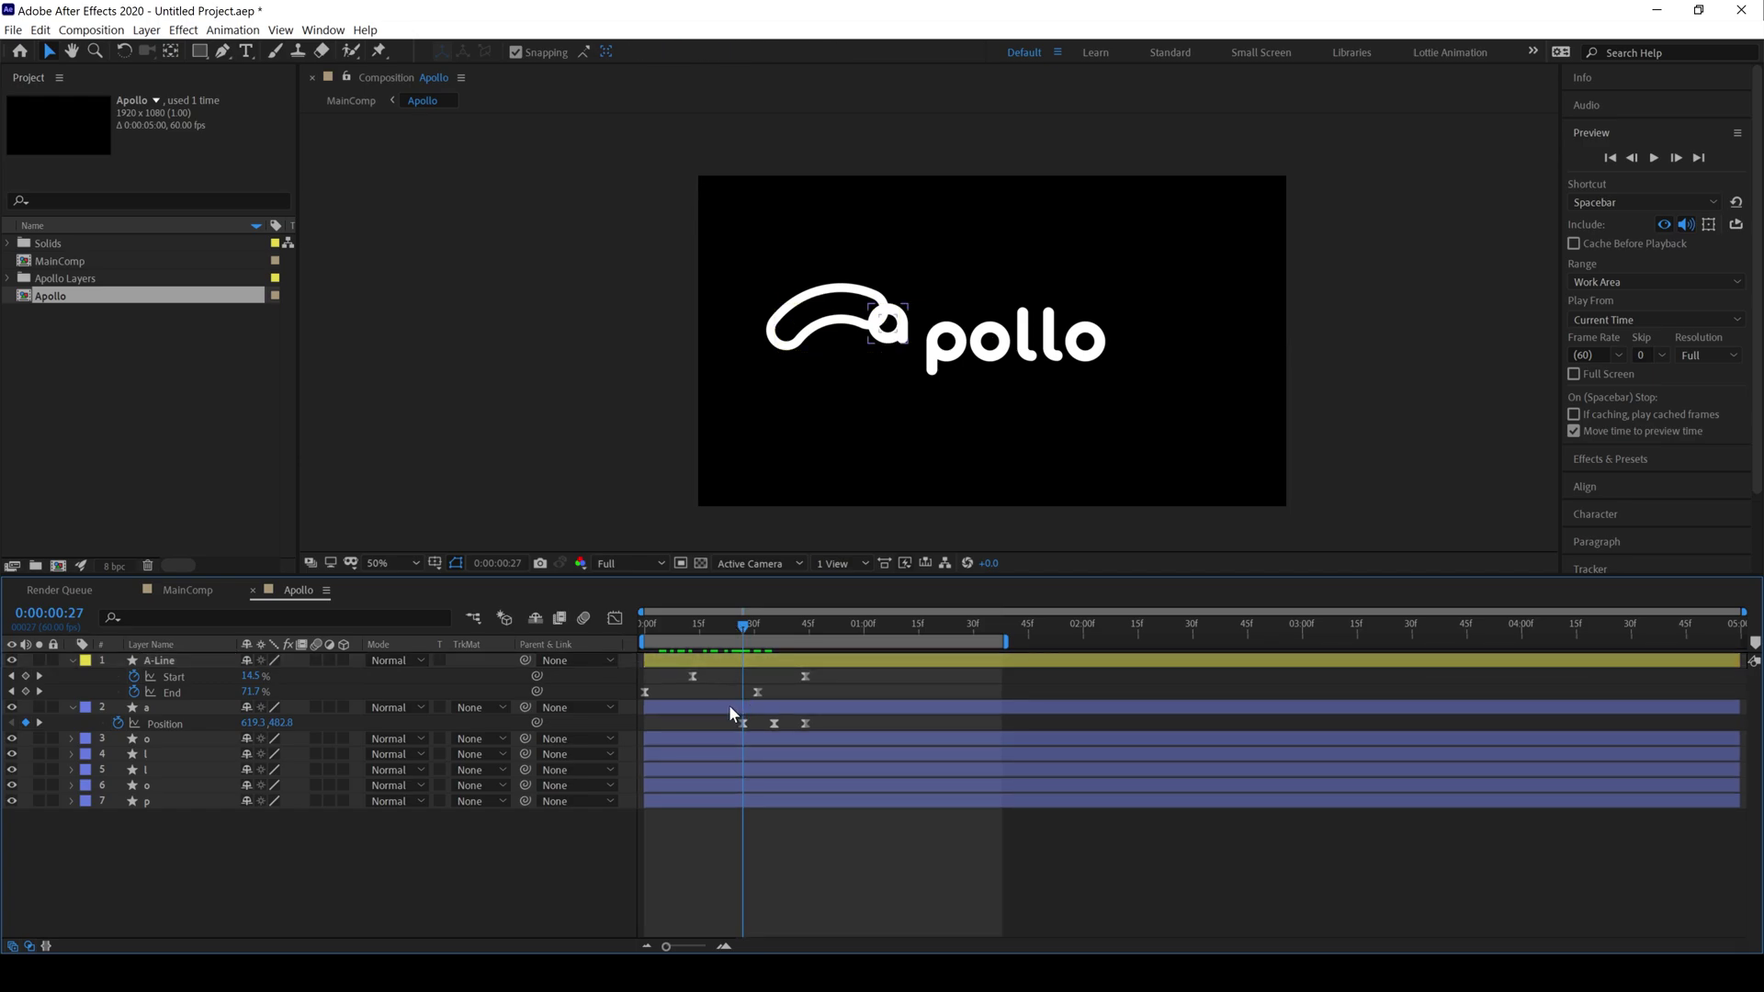
key("period")
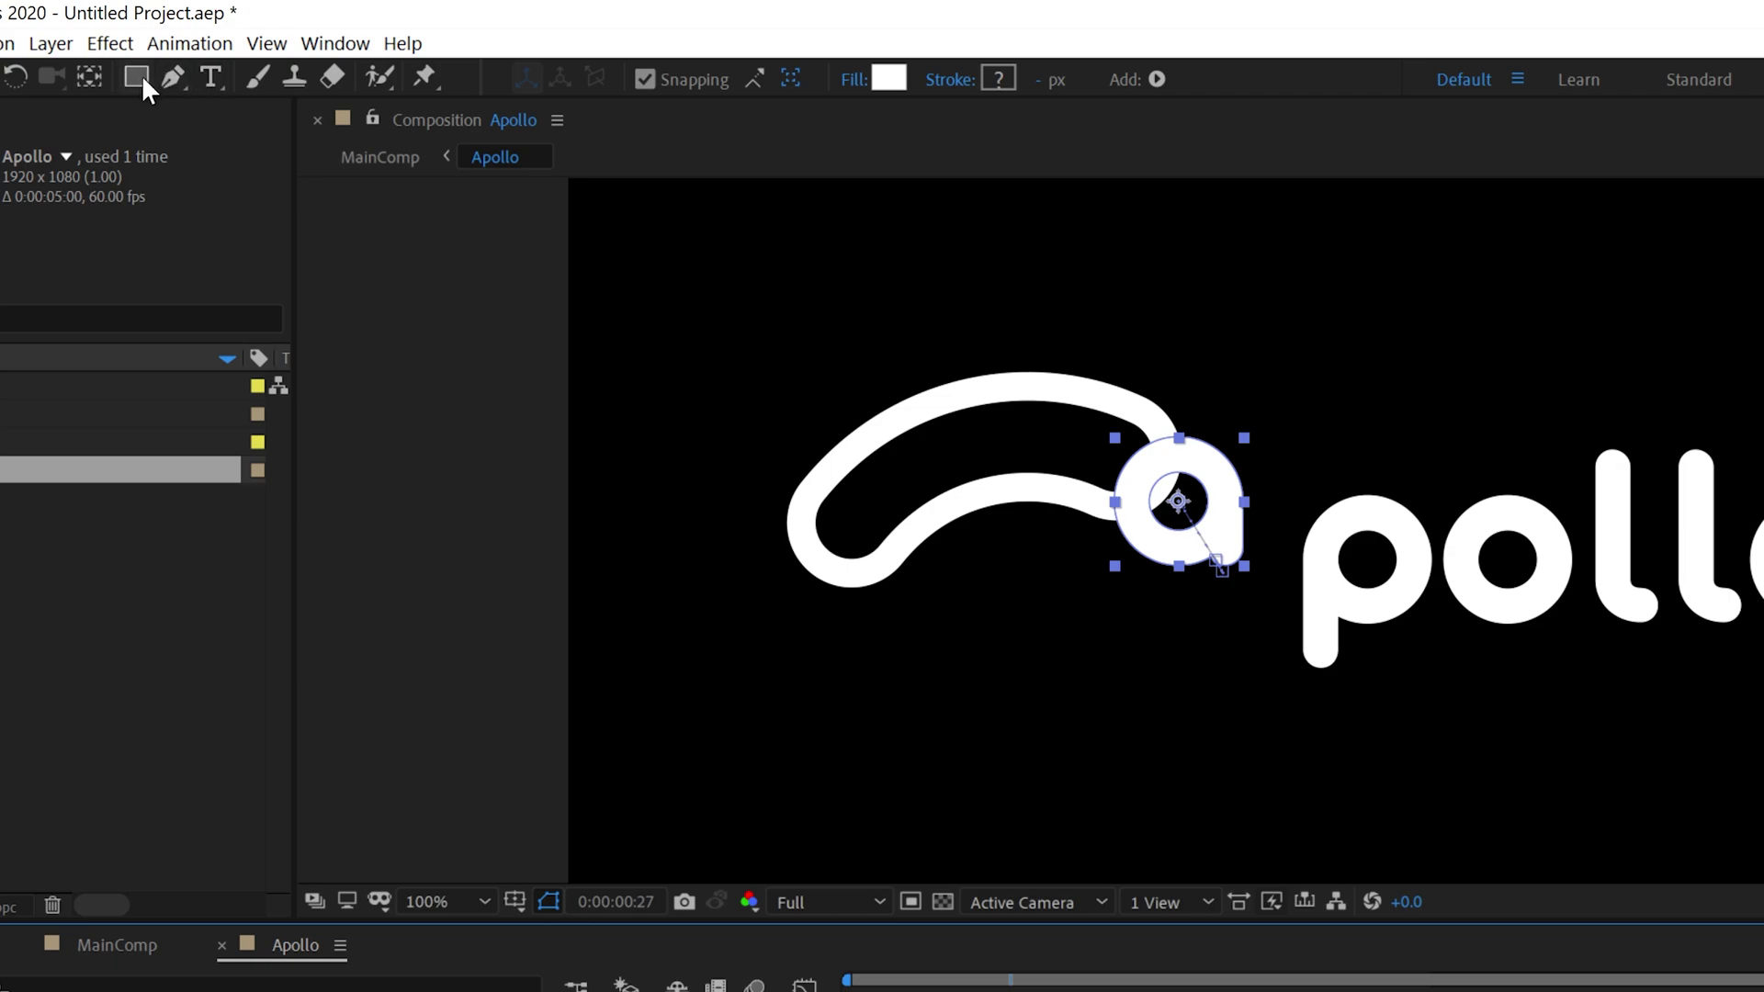
With the Pen tool set to create masks, draw a closed four-point mask around the a.
left_click(169, 74)
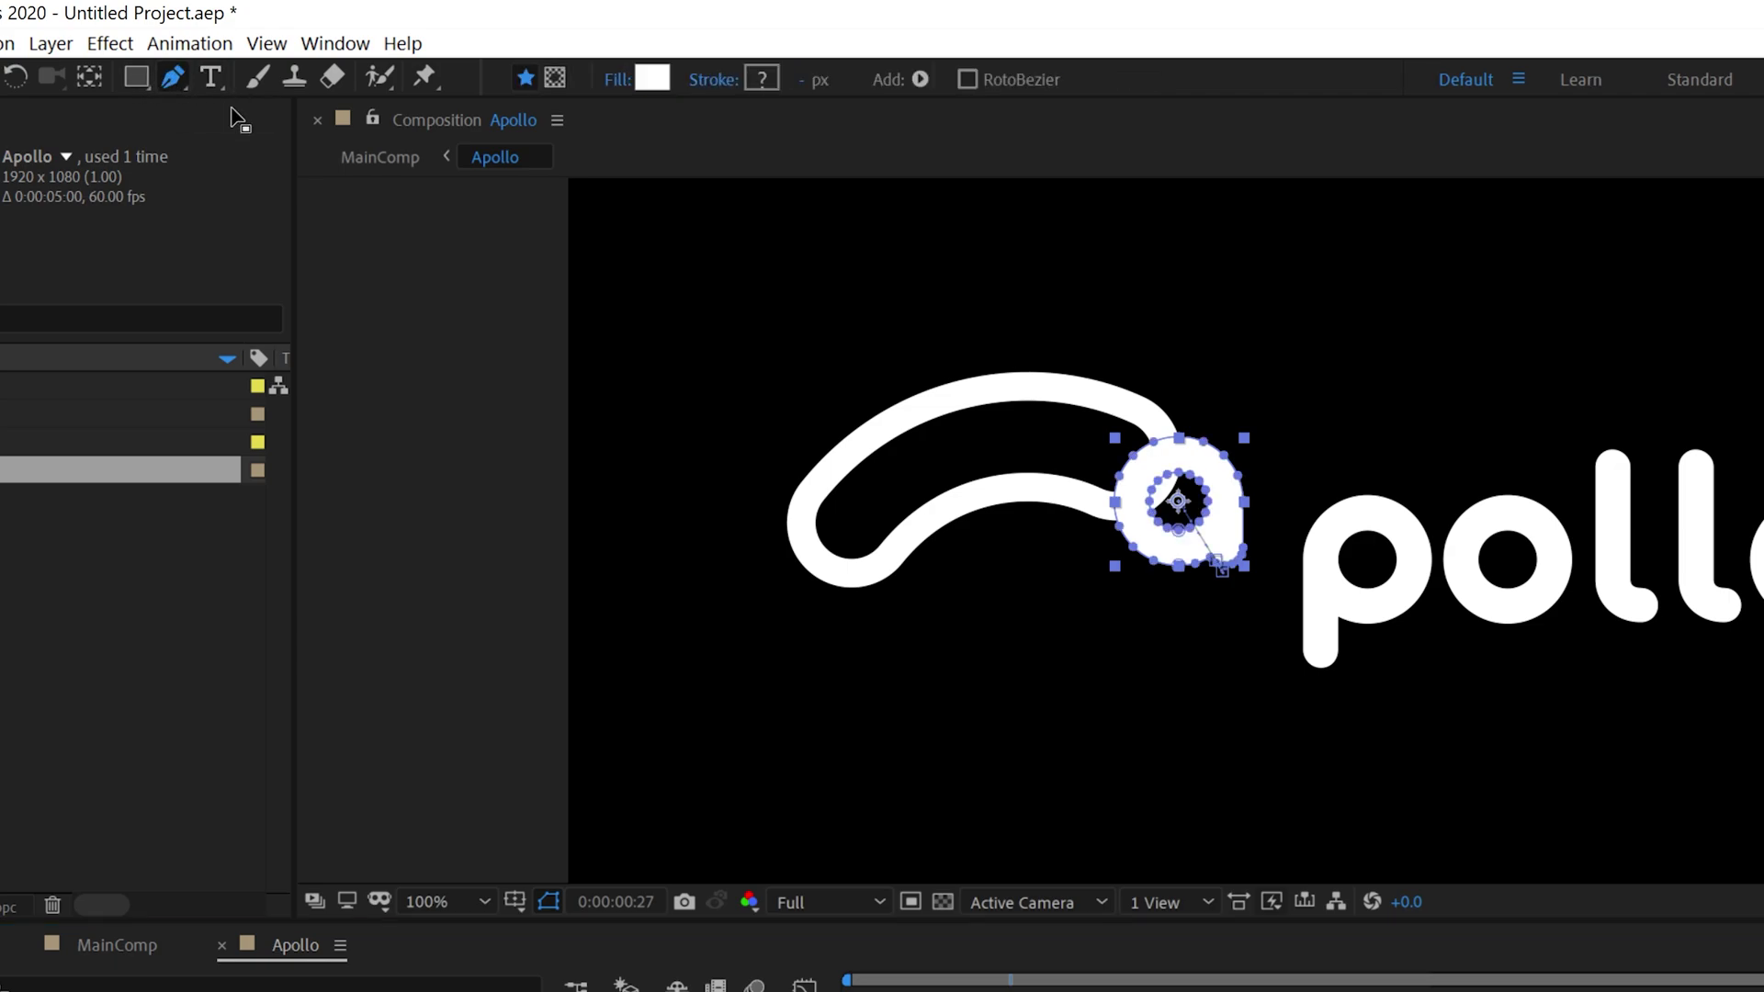
left_click(556, 79)
left_click(1184, 370)
left_click(1051, 501)
left_click(1149, 653)
left_click(1345, 561)
left_click(1185, 371)
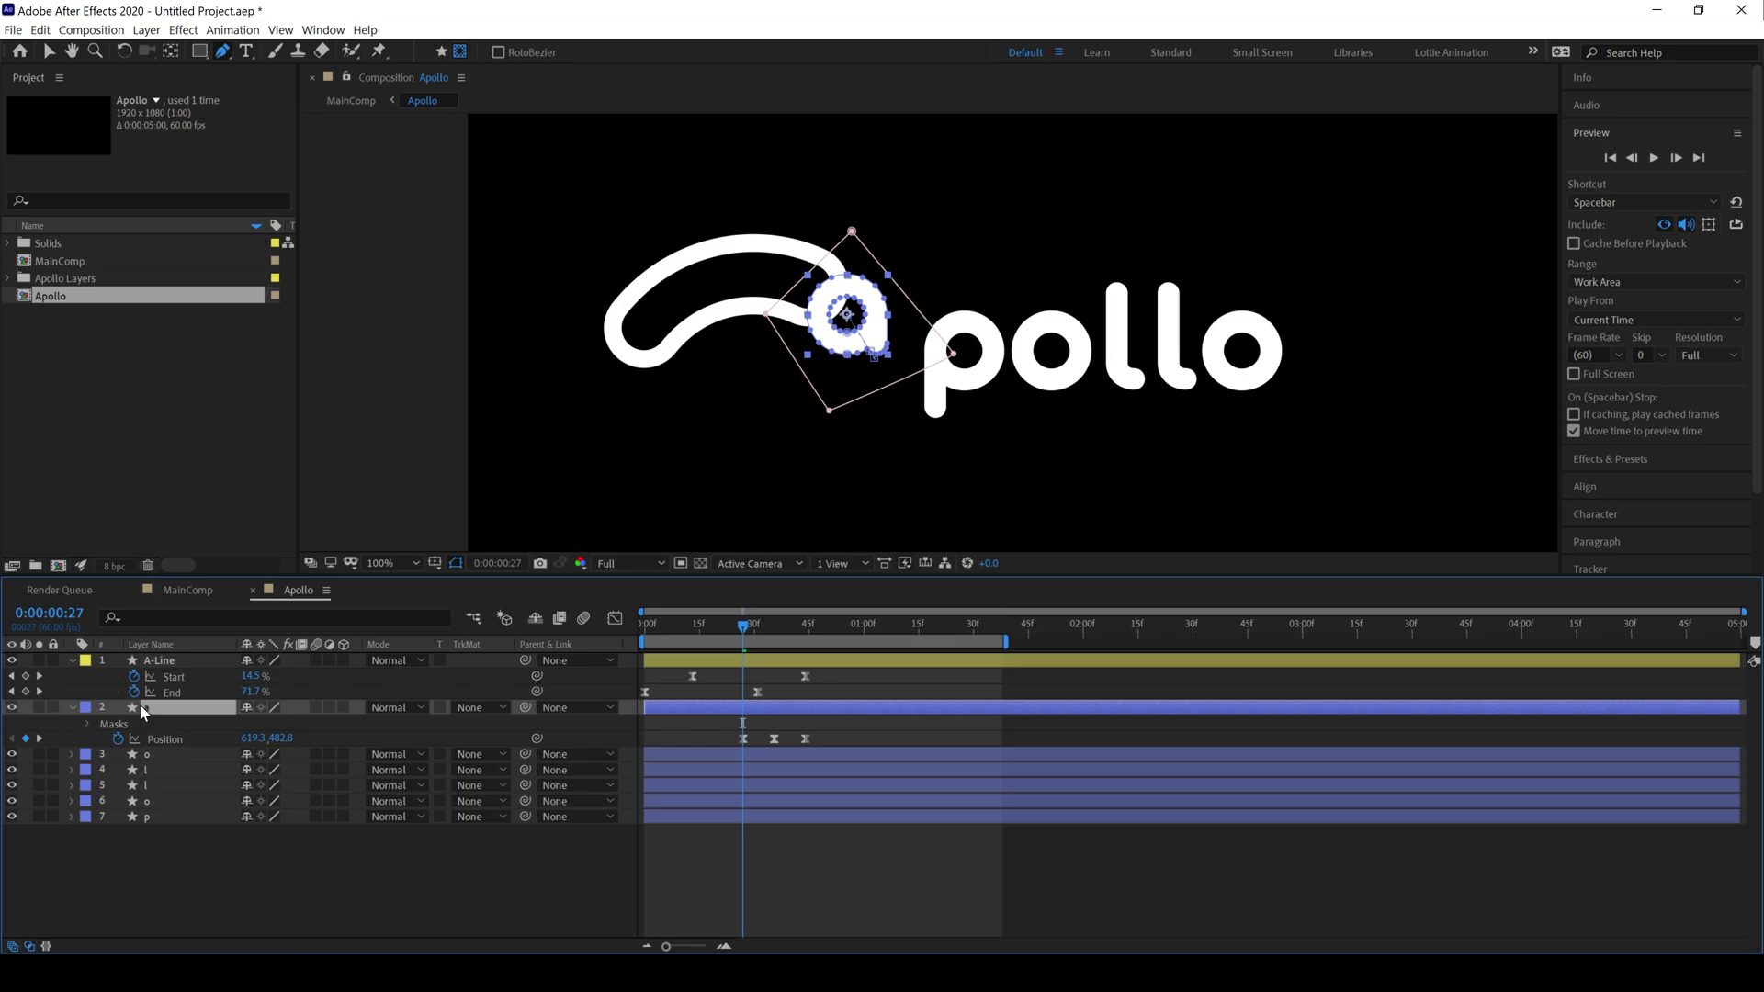
Set Mask 1 to Subtract and add a Mask Path keyframe.
key("m")
left_click(283, 725)
left_click(289, 775)
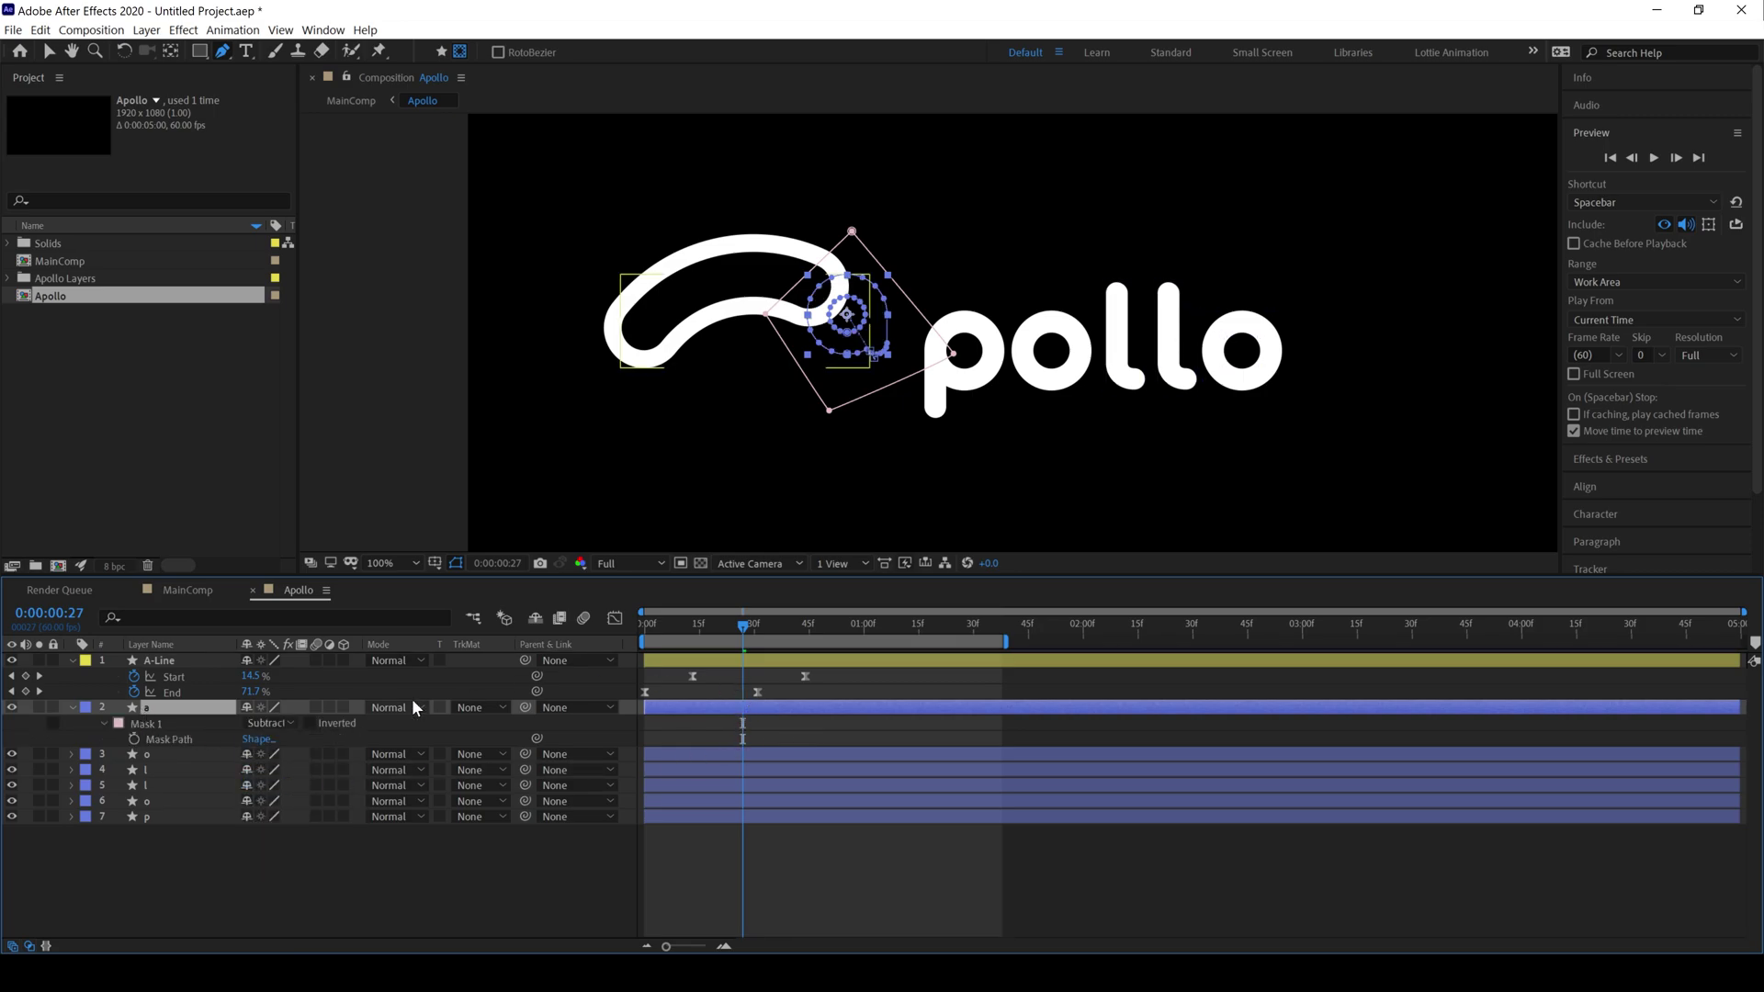
left_click(134, 738)
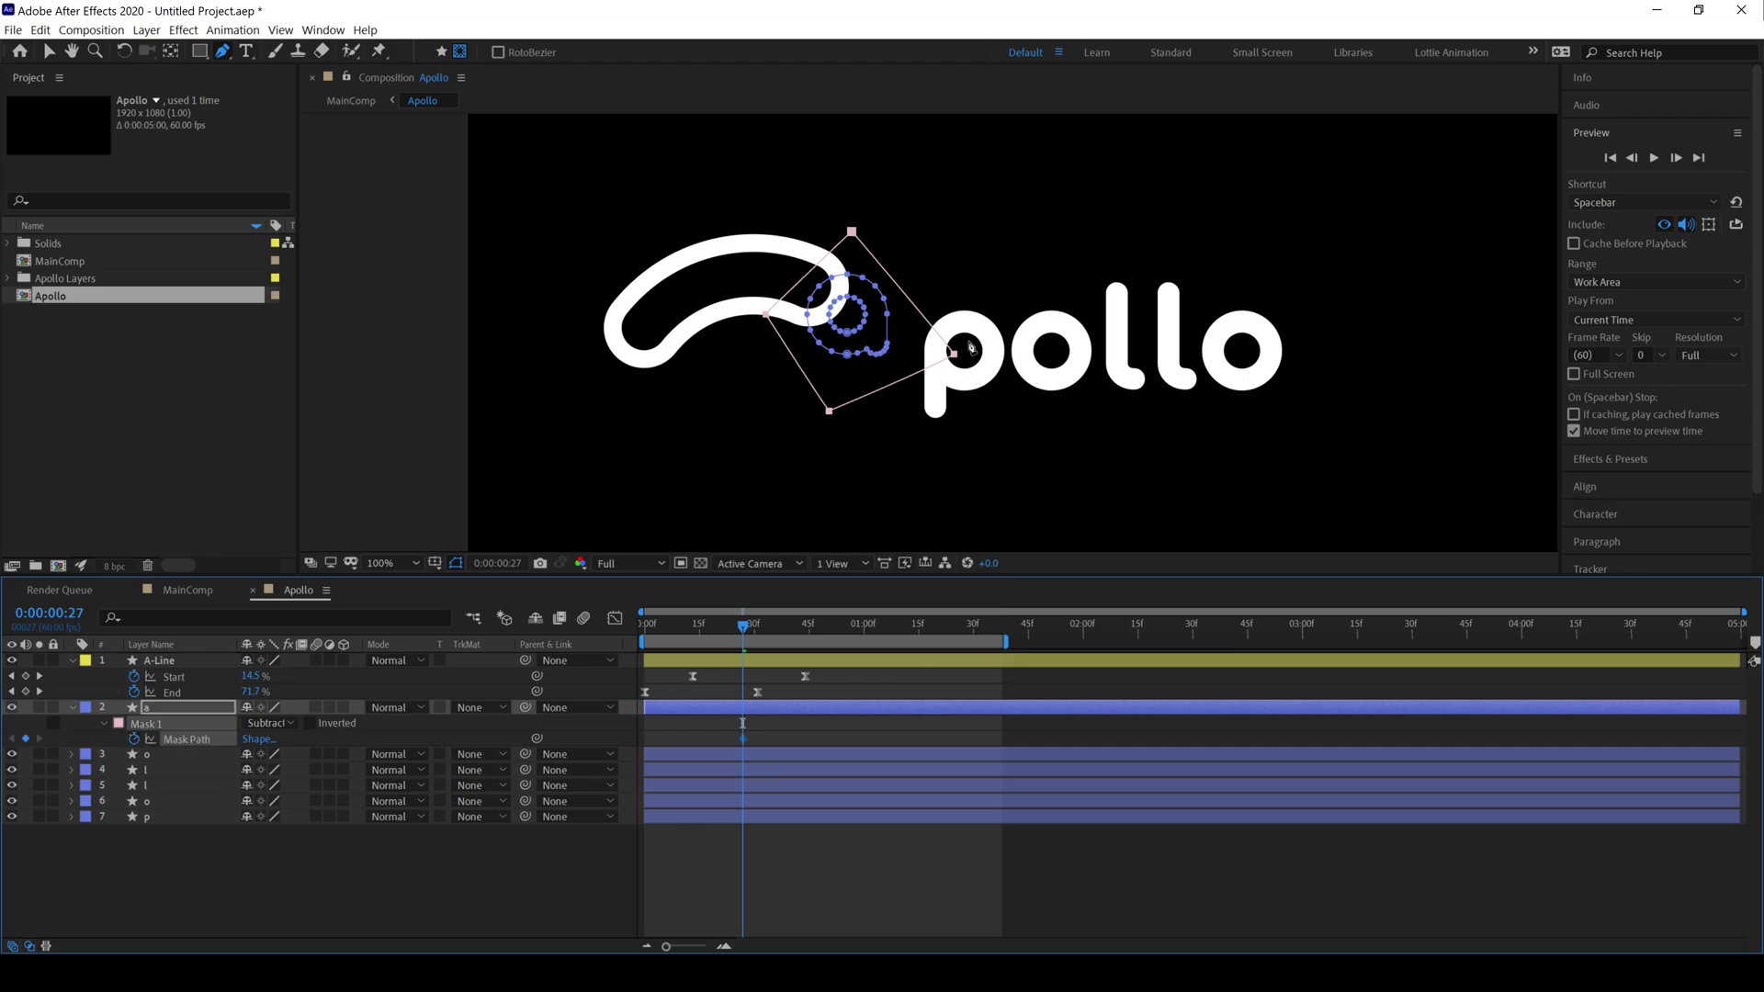
Pull the mask's left point inward to reshape it around the letter.
left_click_drag(952, 353, 843, 295)
key("ctrl+z")
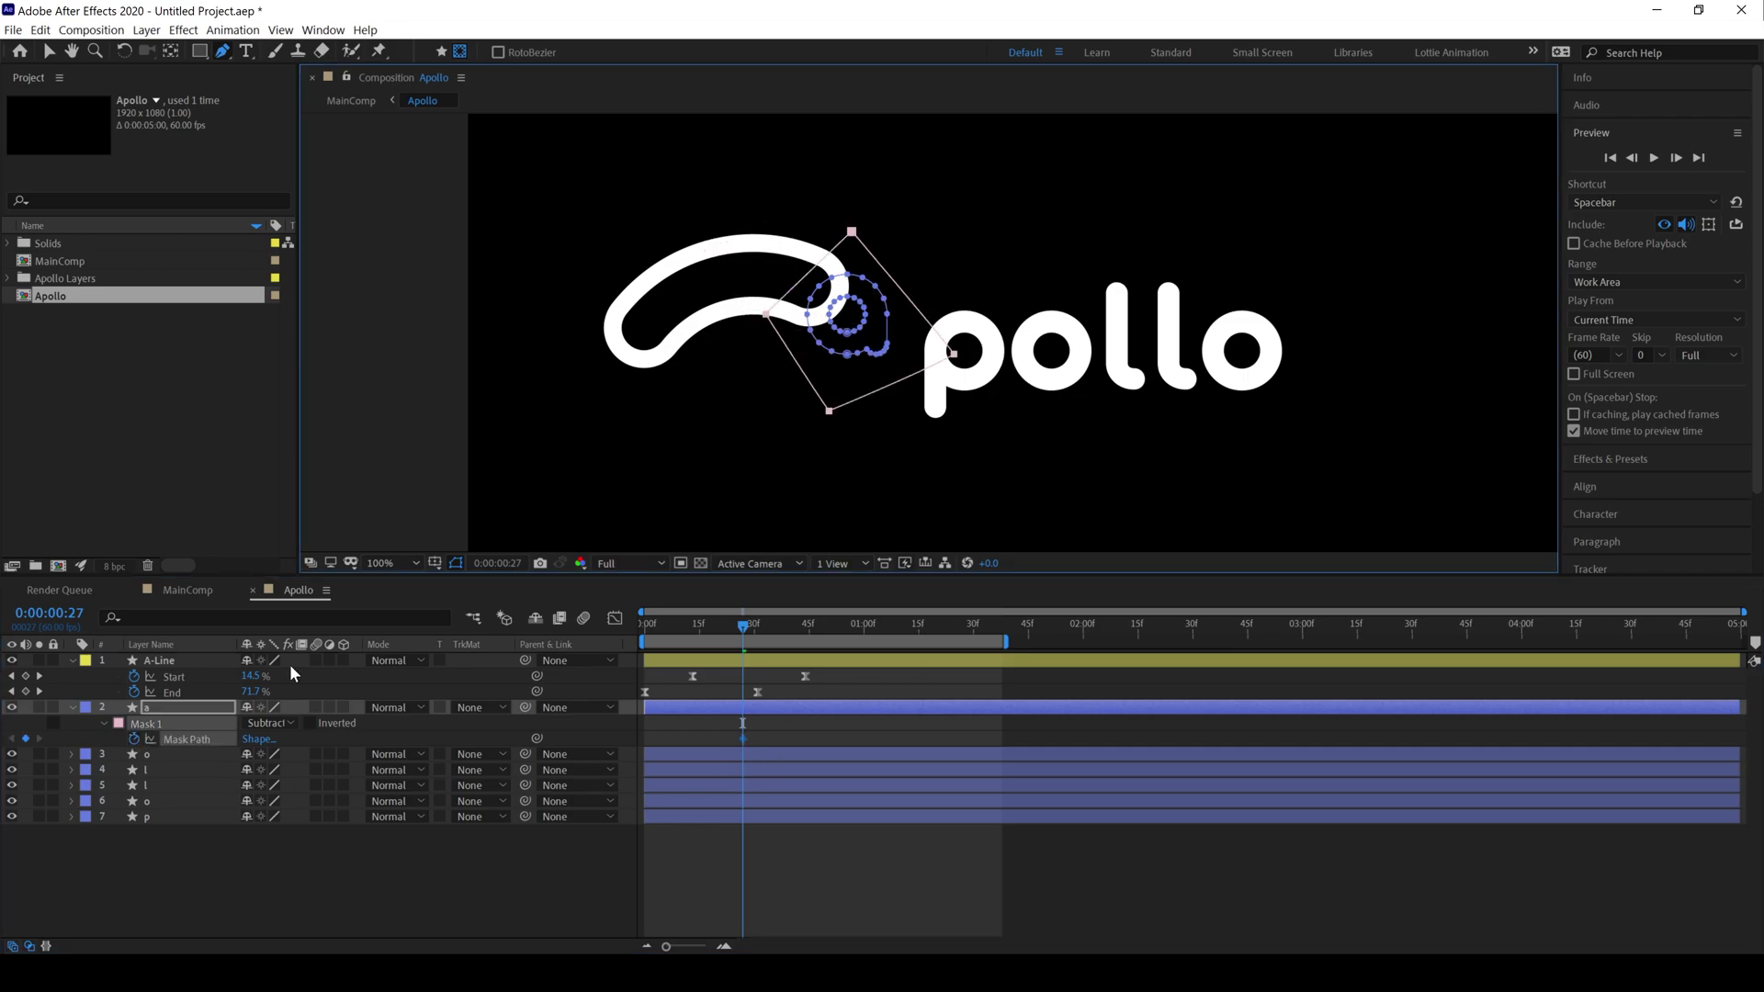
left_click(173, 708)
left_click_drag(952, 353, 882, 286)
key("ctrl+z")
mouse_move(769, 316)
left_mouse_down()
mouse_move(807, 317)
mouse_move(788, 316)
left_mouse_up()
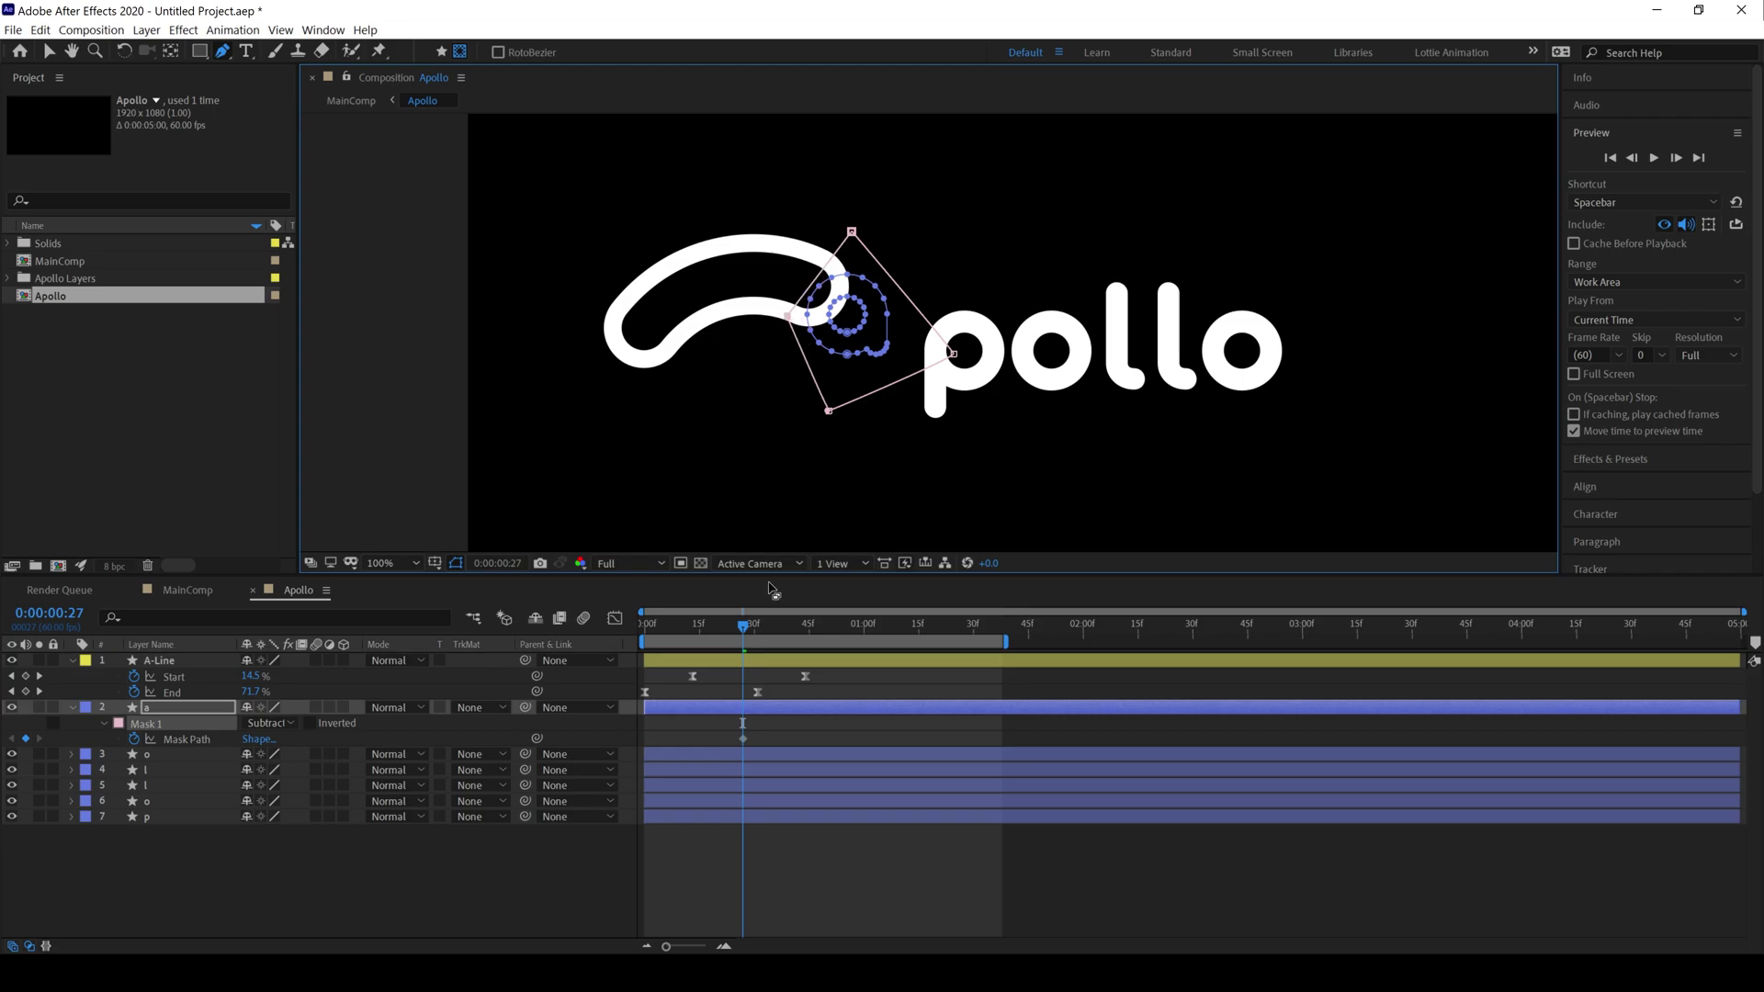
left_click_drag(741, 628, 753, 627)
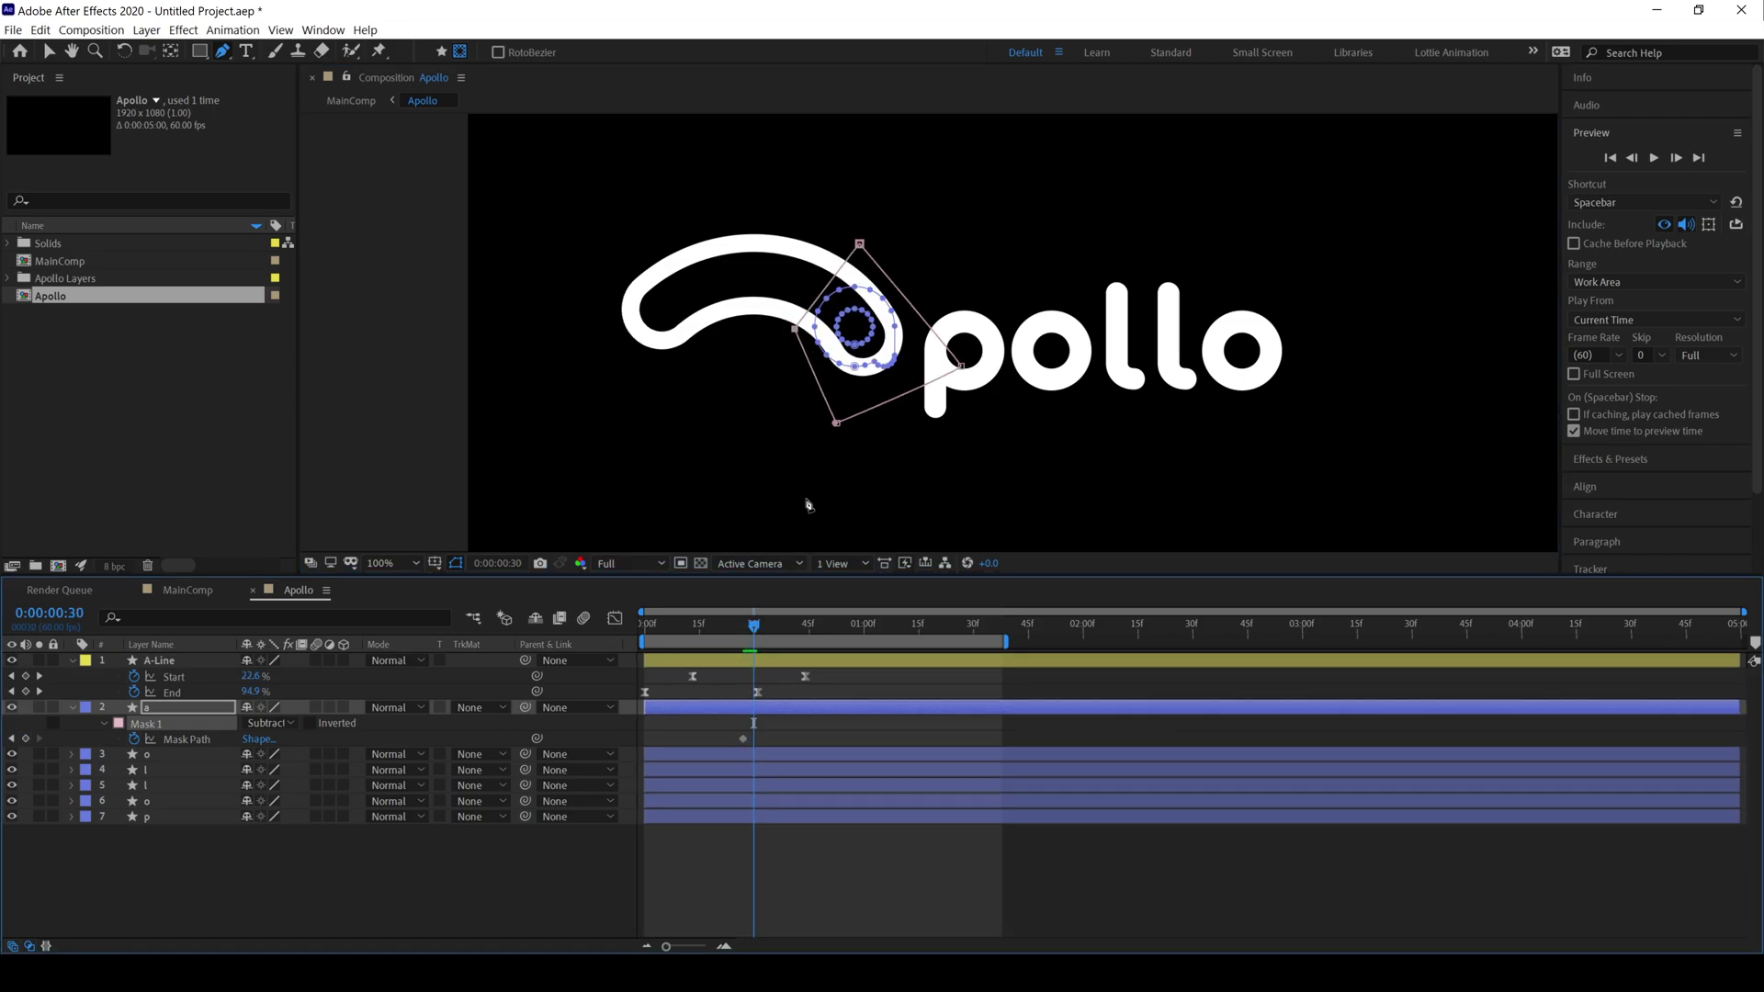
Move the mask points at frames 30 and 34 to add Mask Path keyframes revealing more of the a.
left_click_drag(795, 331, 847, 361)
left_click_drag(860, 246, 896, 331)
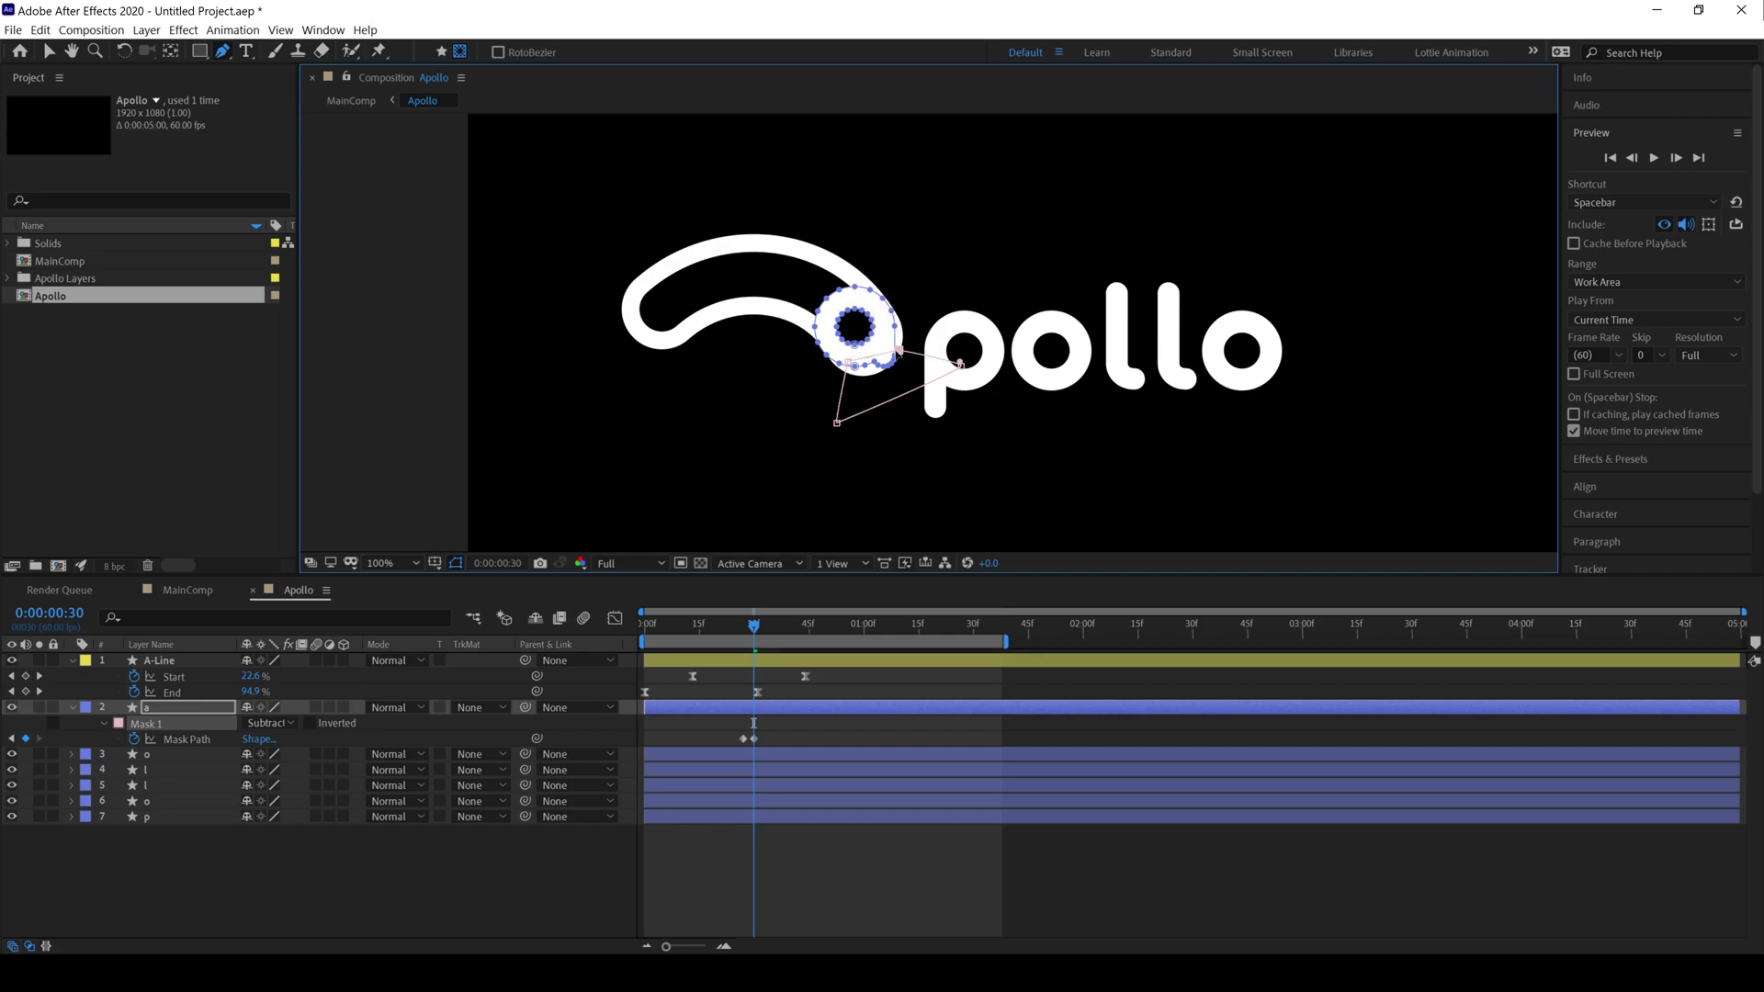
left_click_drag(851, 367, 860, 372)
left_click_drag(755, 628, 775, 632)
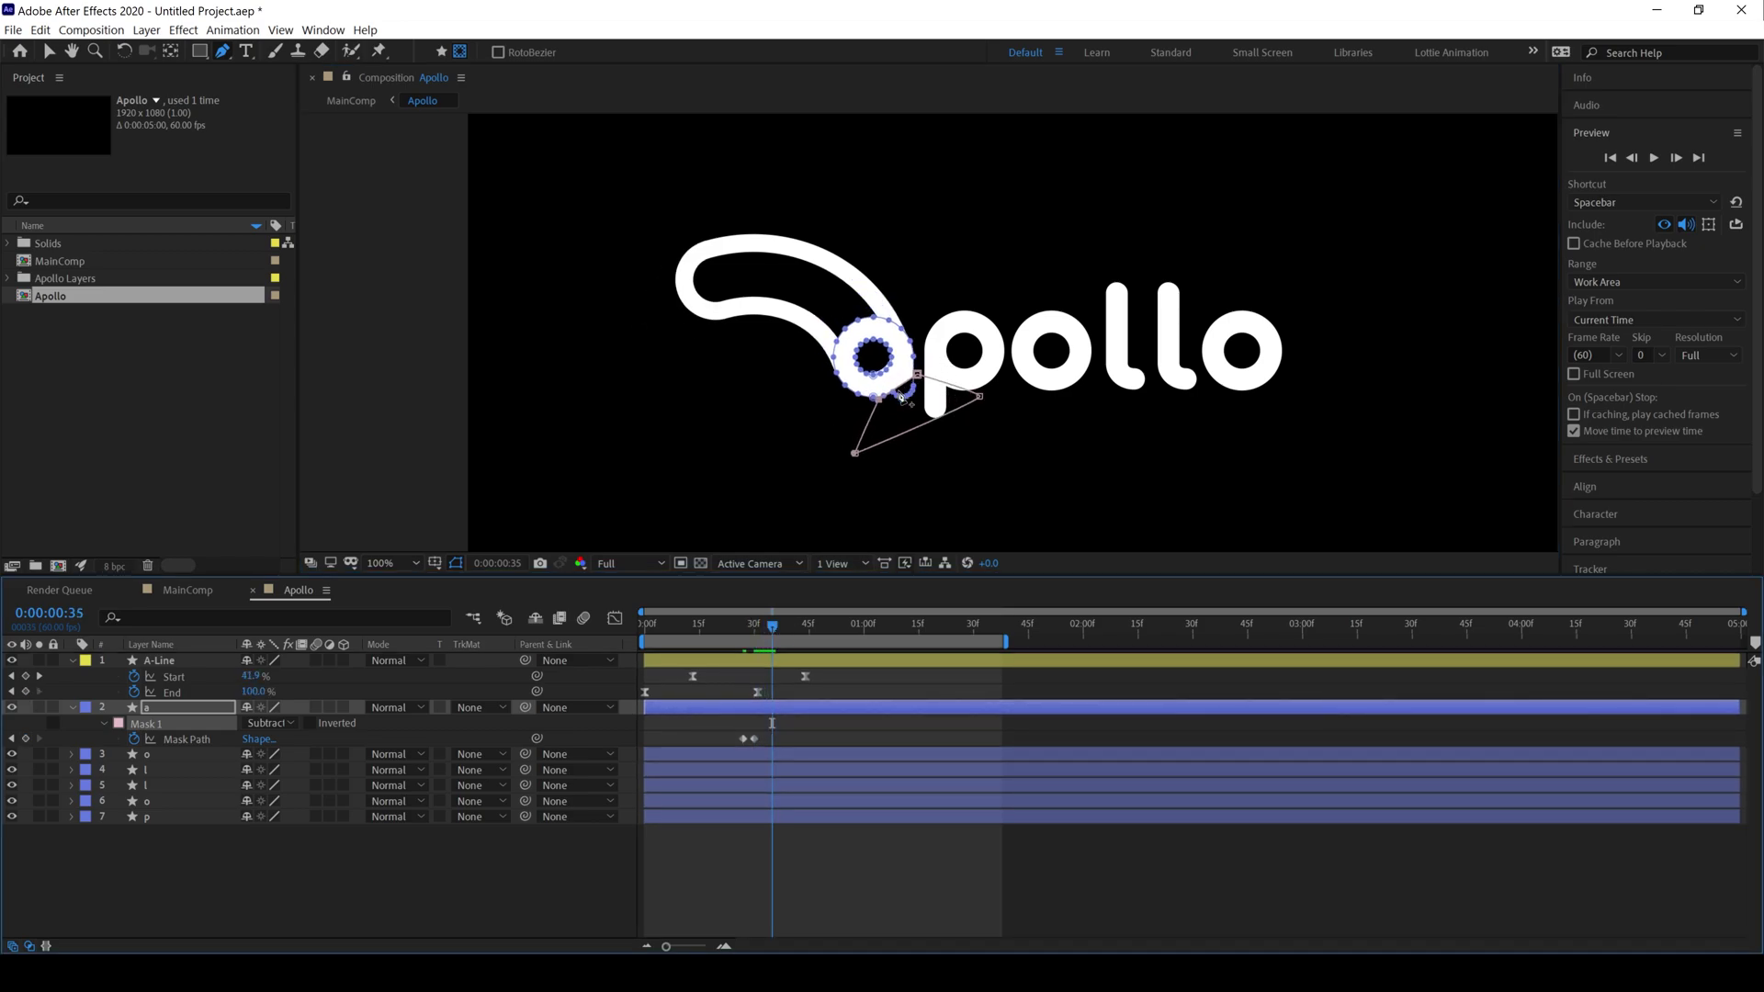
left_click_drag(878, 401, 928, 398)
left_click(800, 597)
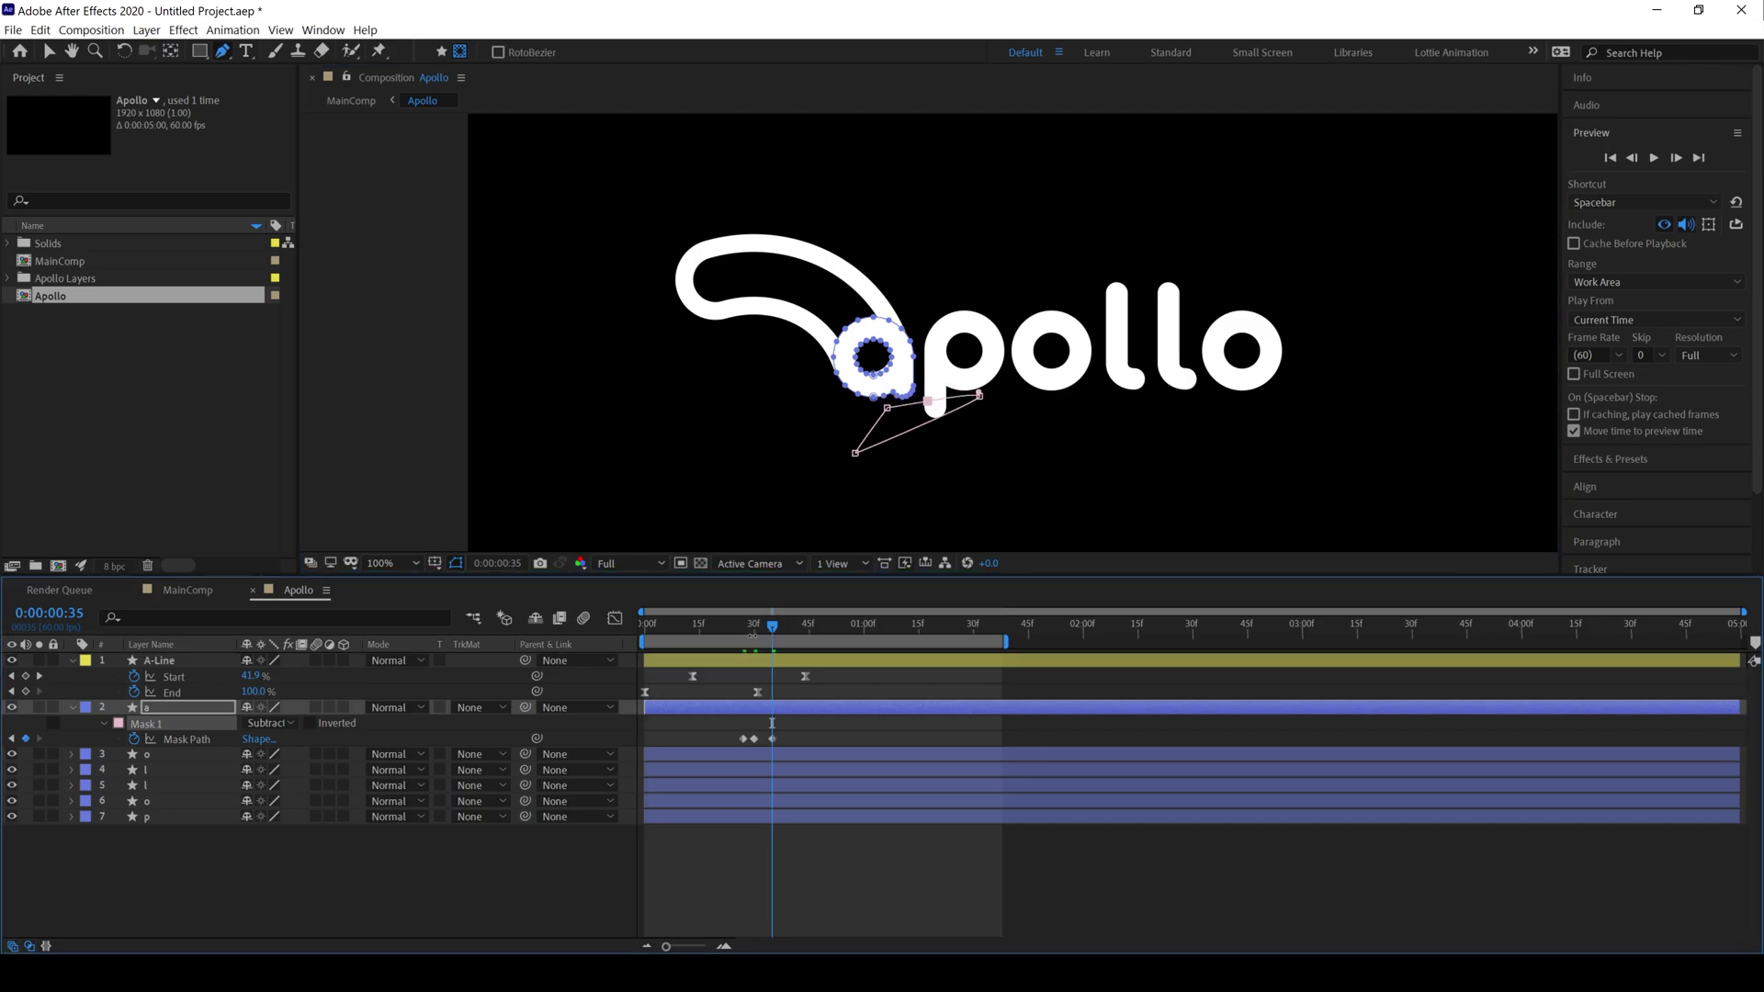
left_click_drag(773, 627, 774, 633)
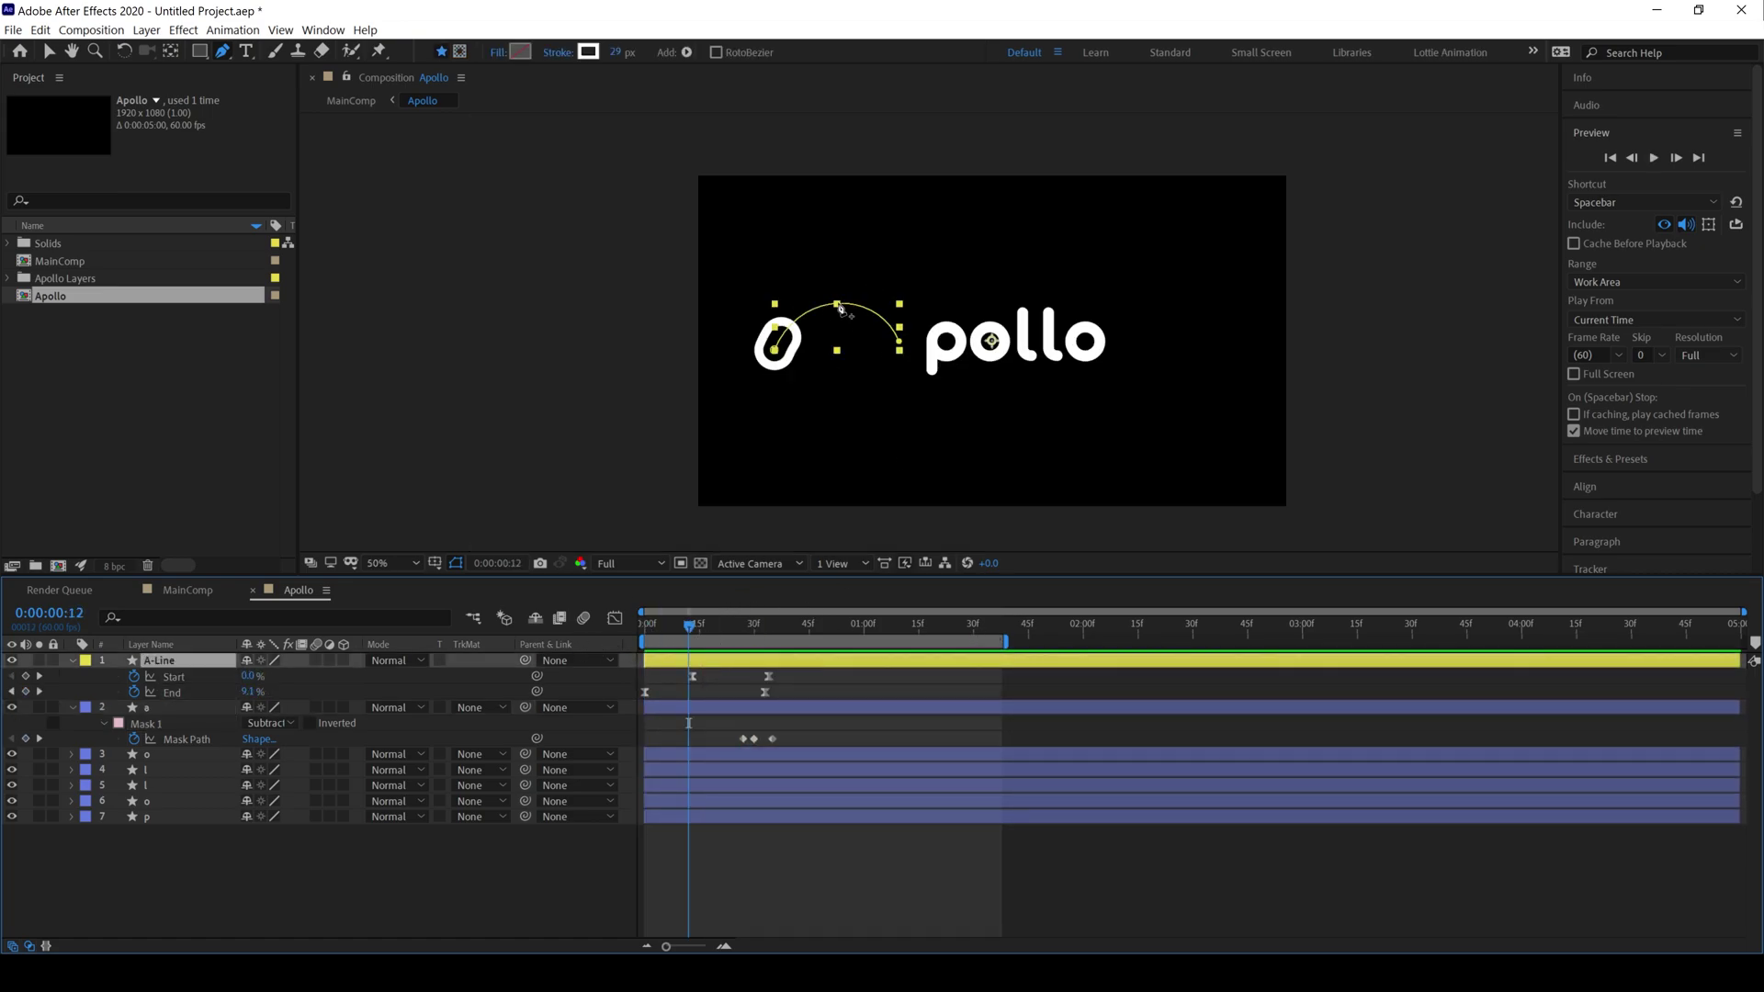
Pull Bezier handles on the arc's top and bottom points to swing the curve wider.
key("period")
key("g")
mouse_move(745, 273)
left_mouse_down()
mouse_move(735, 250)
mouse_move(748, 276)
mouse_move(838, 162)
mouse_move(977, 119)
left_mouse_up()
mouse_move(646, 307)
left_mouse_down()
mouse_move(768, 425)
mouse_move(854, 552)
left_mouse_up()
left_click_drag(735, 632, 761, 626)
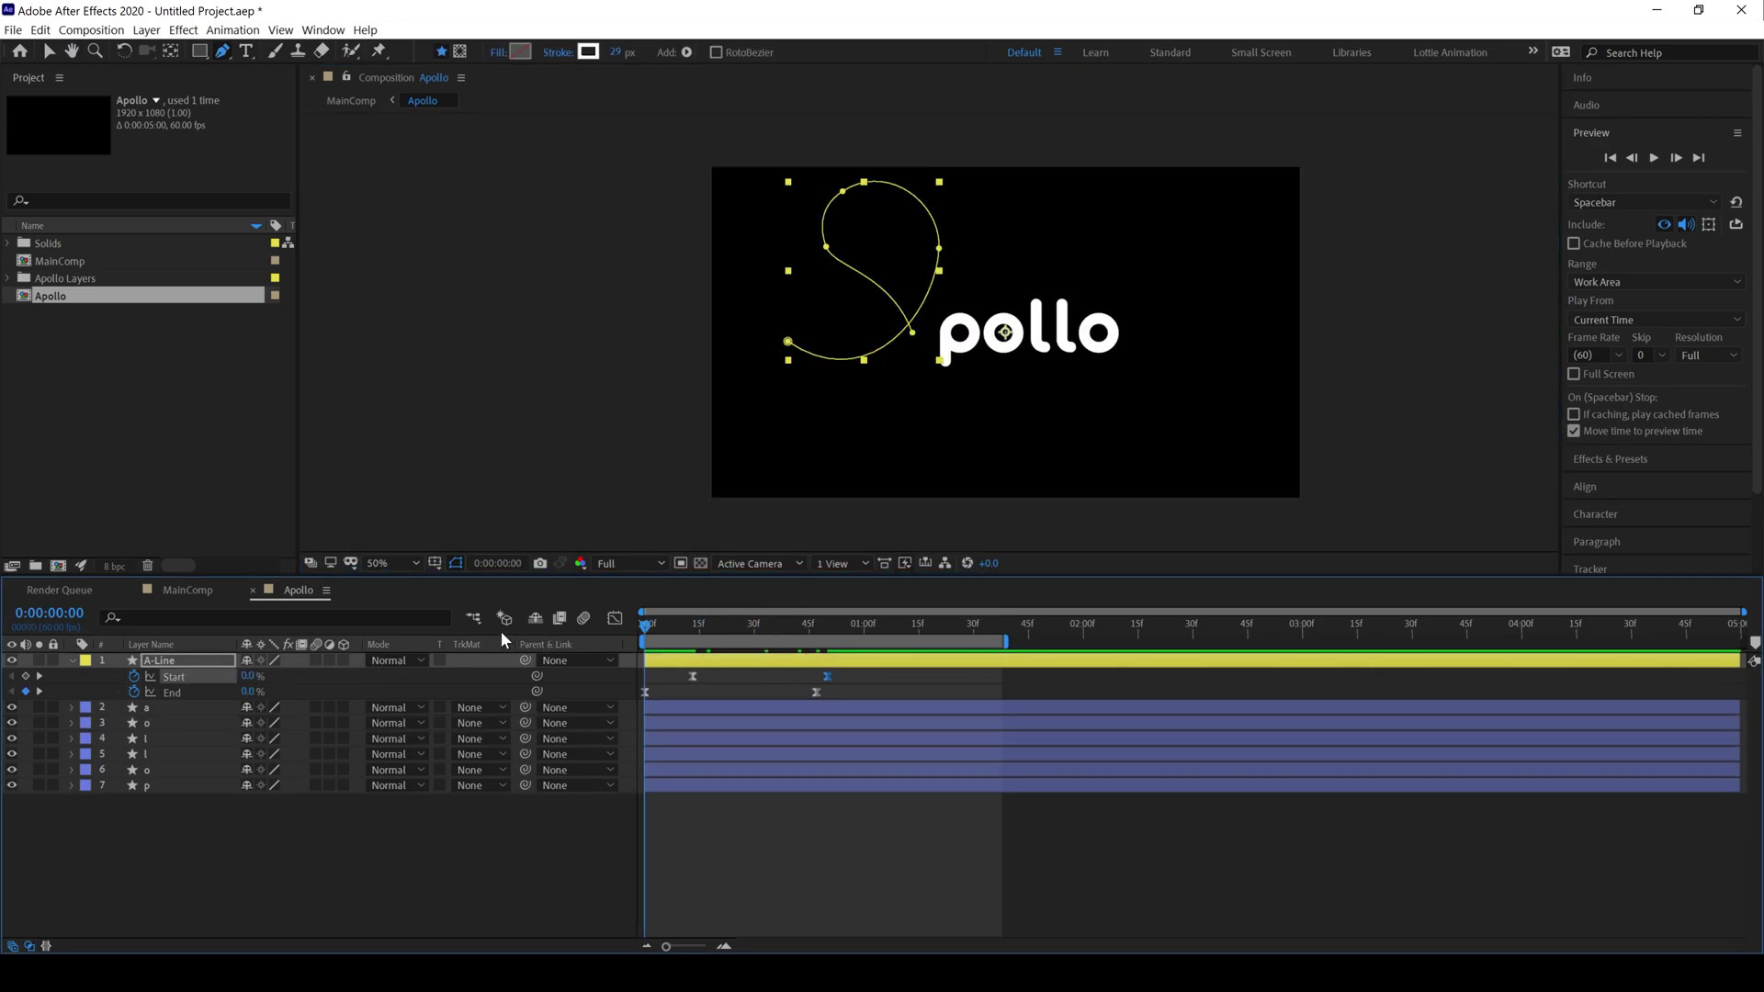
Preview and scrub the finished apollo logo animation.
key("space")
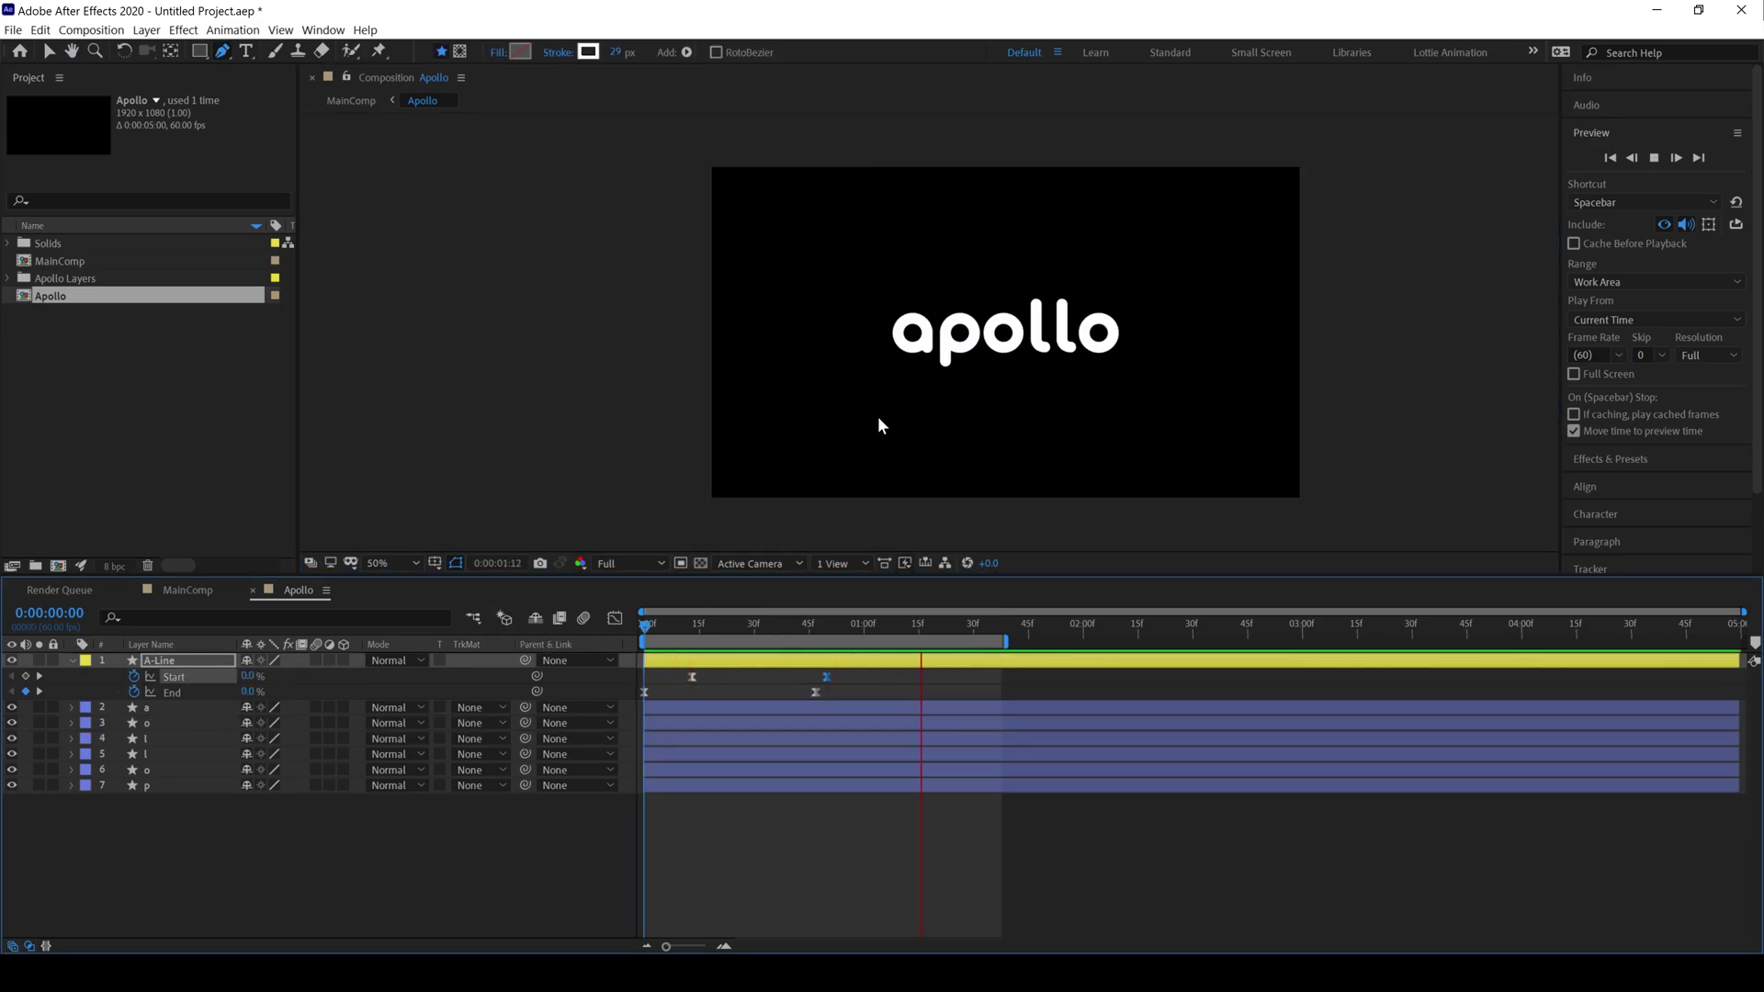
key("space")
key("g")
mouse_move(792, 619)
left_mouse_down()
mouse_move(826, 626)
mouse_move(813, 644)
left_mouse_up()
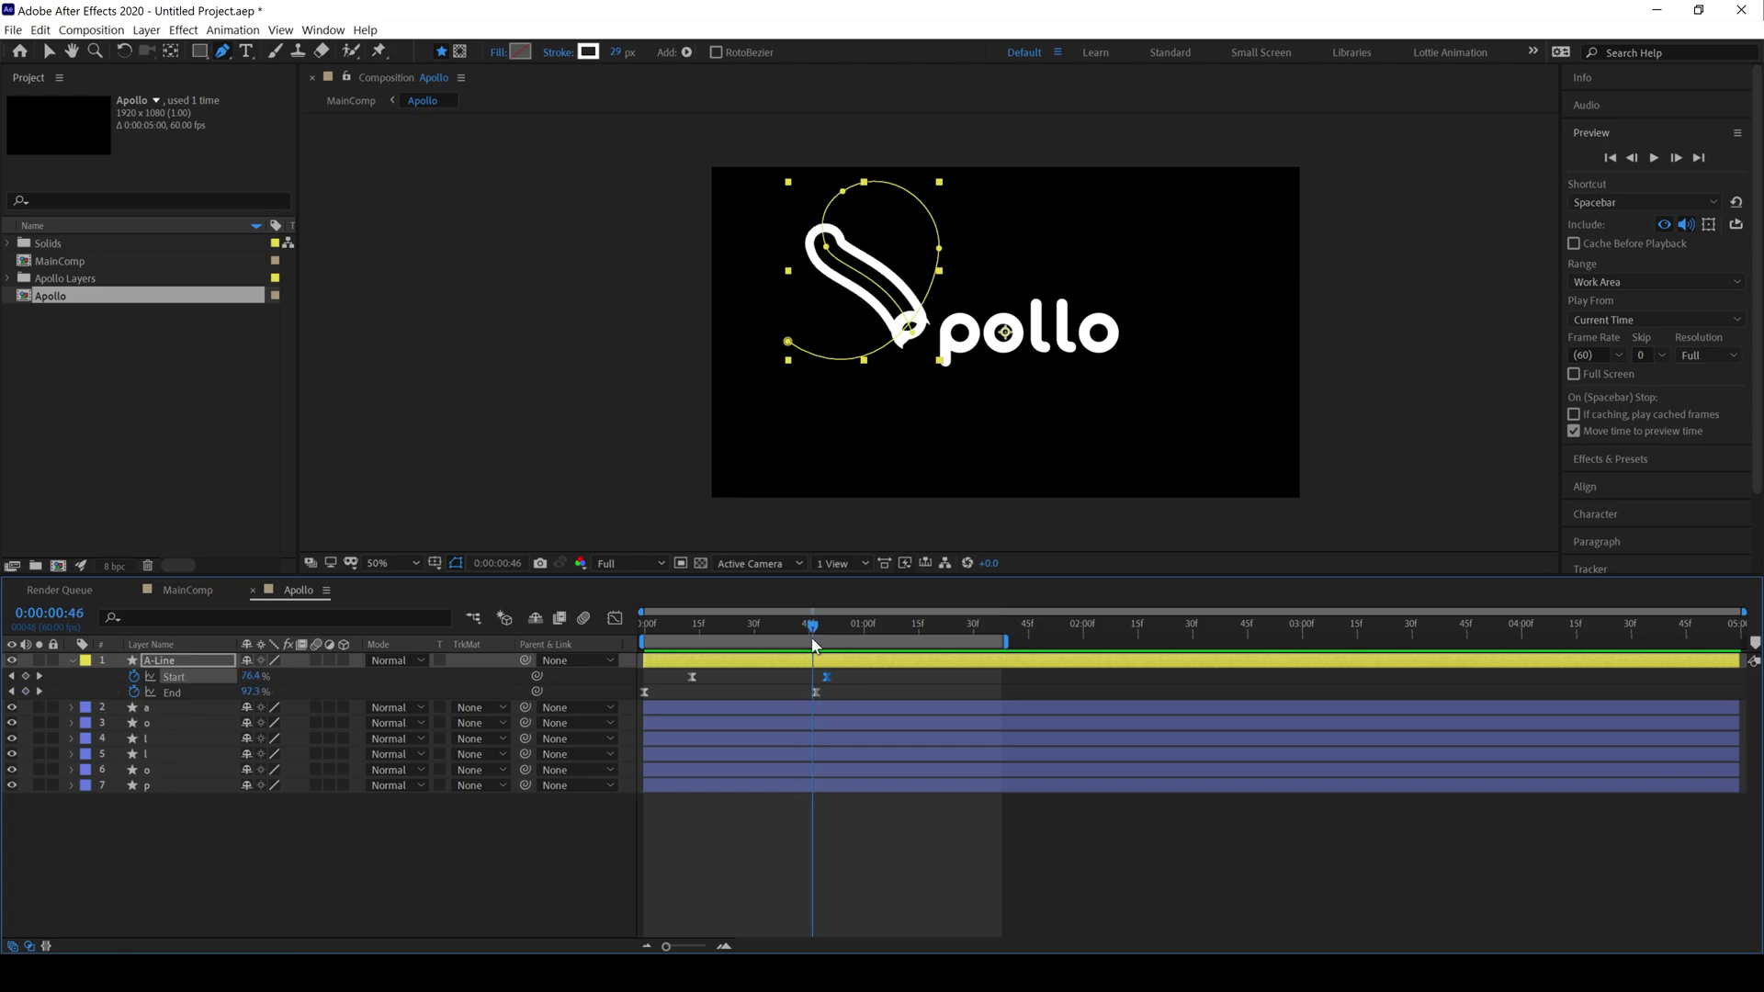
key("space")
scroll(886, 443, "down", 1)
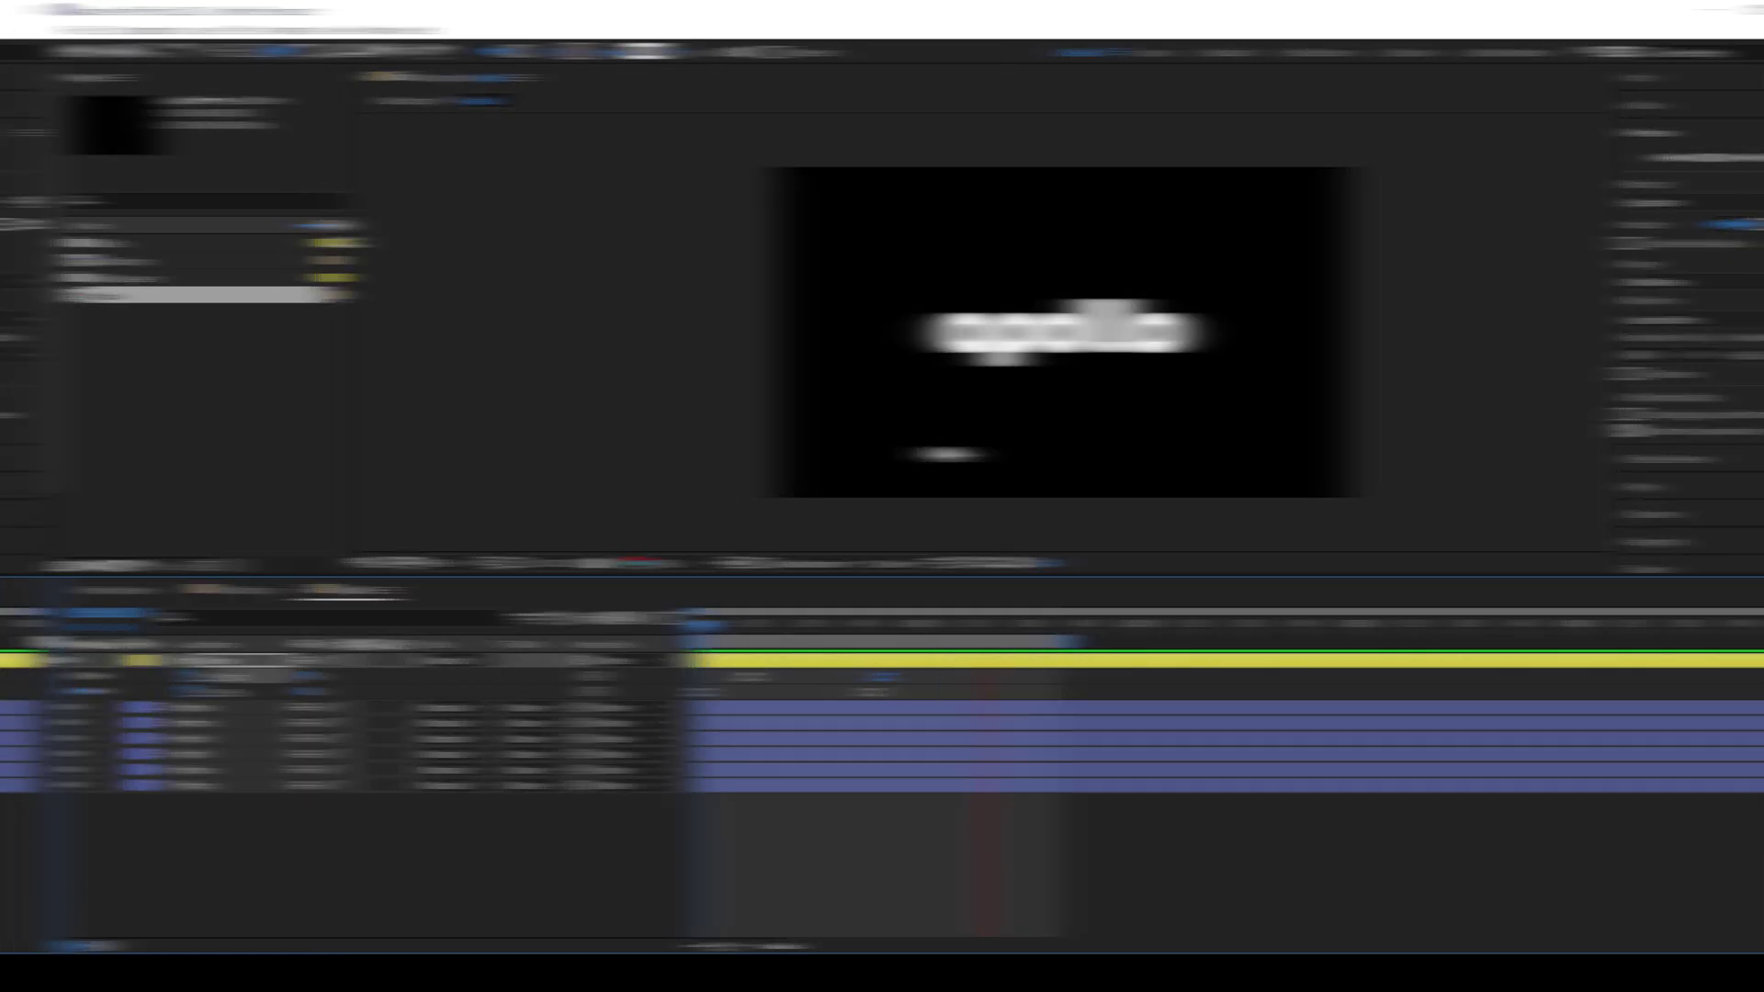